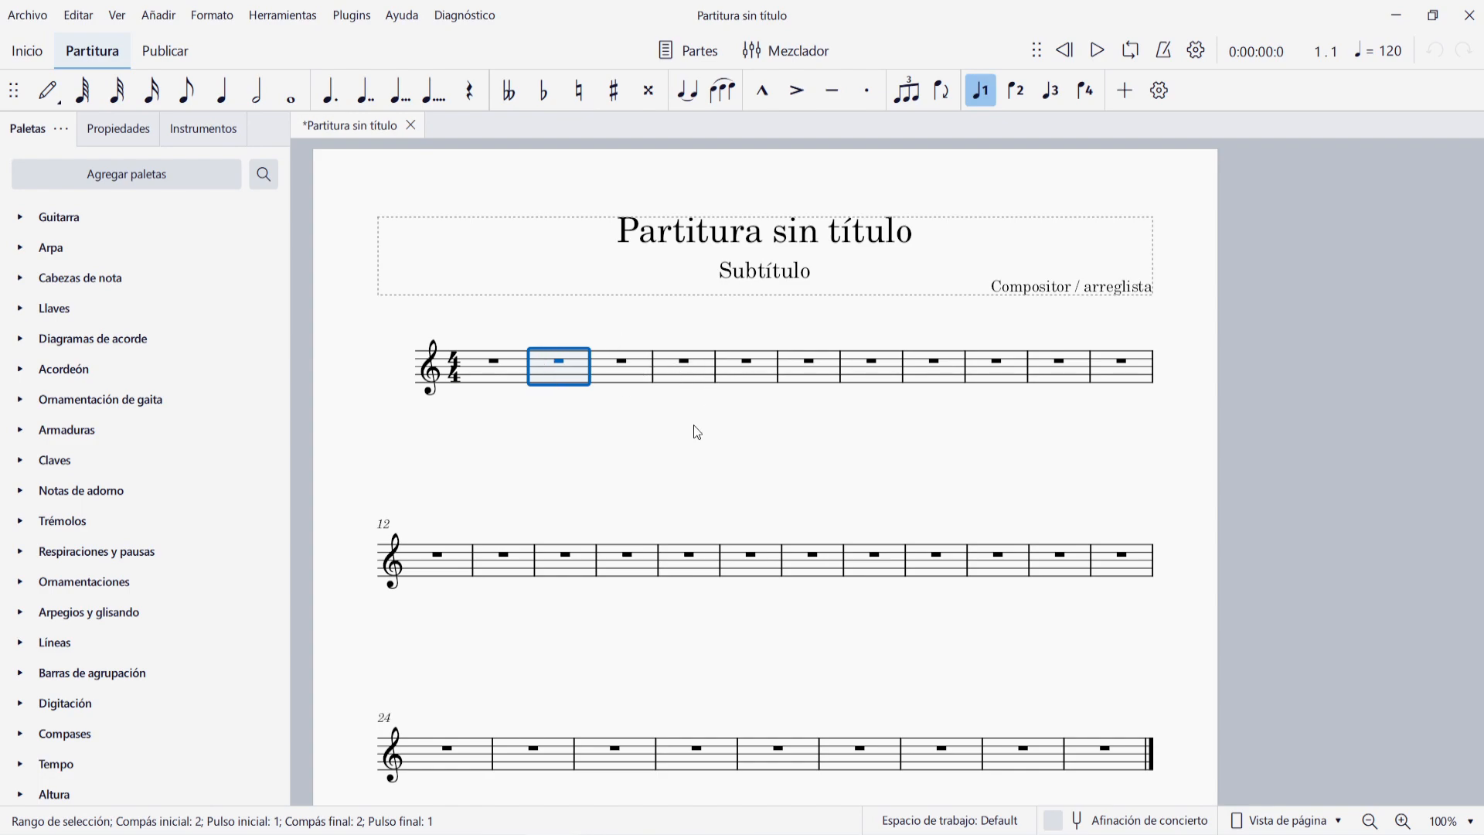
- Replace the 4/4 time signature at the start of the score with 2/4 from the Compases palette
click(619, 428)
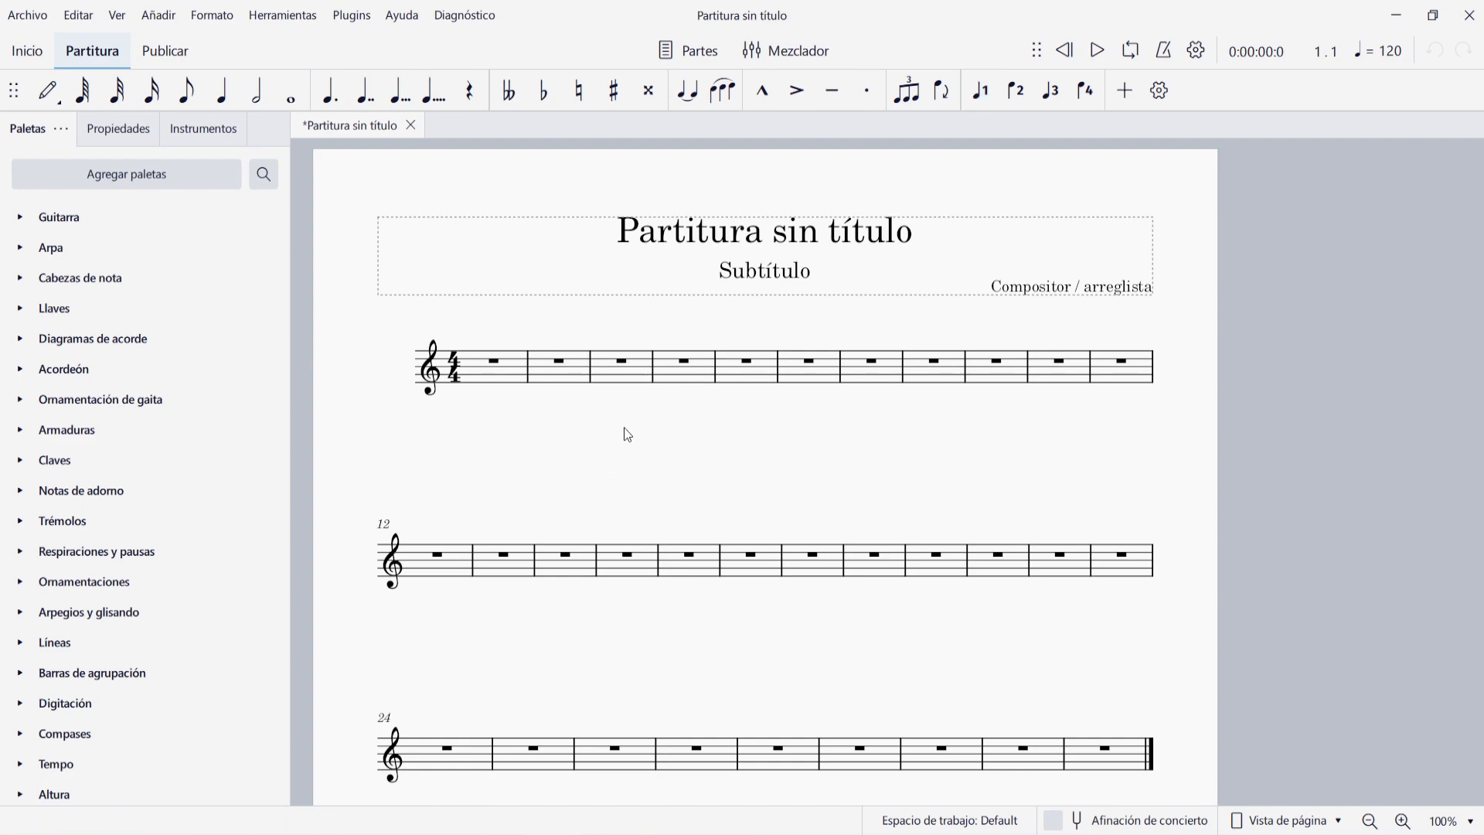
click(455, 364)
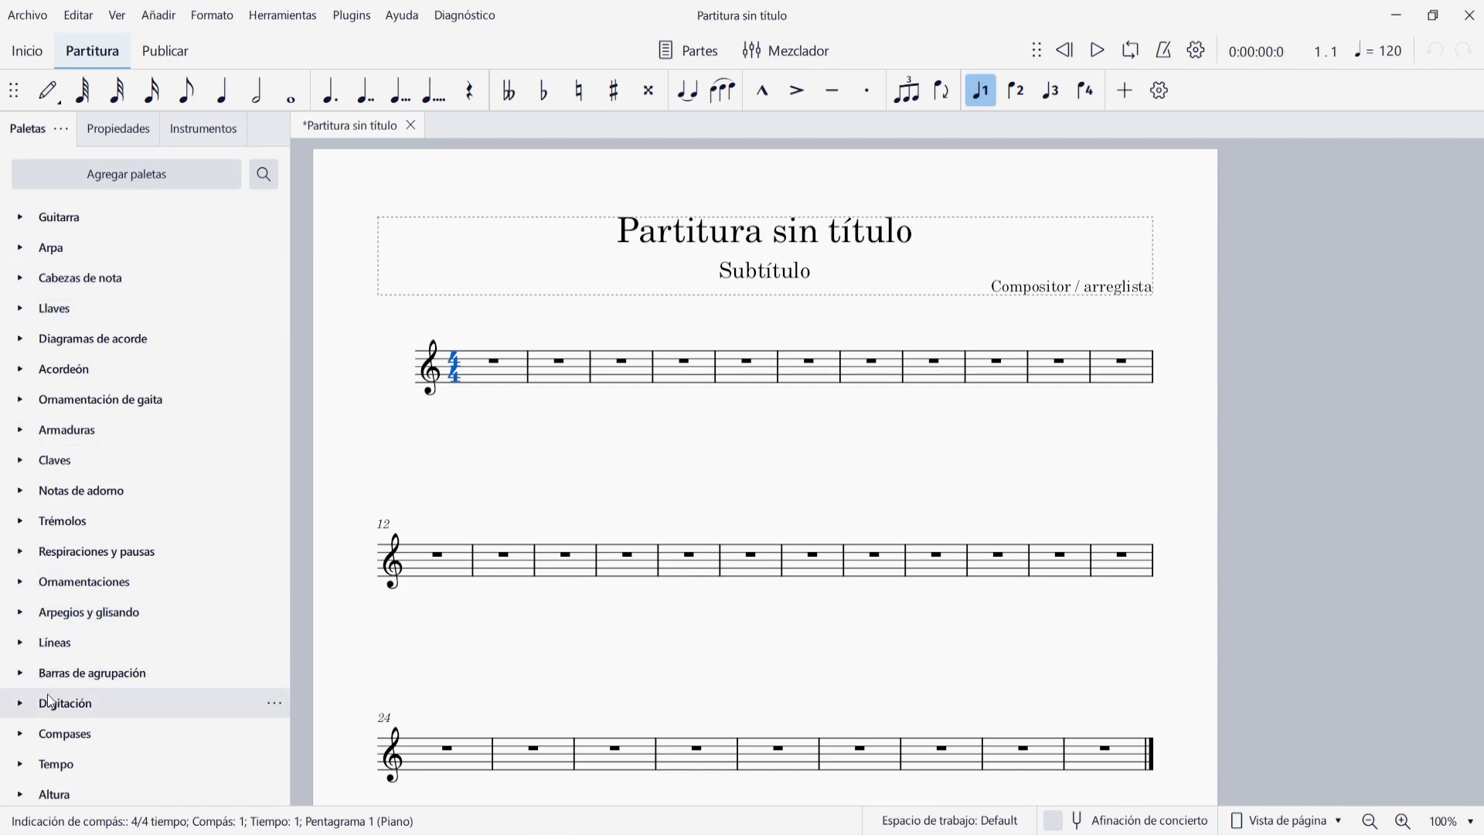
click(21, 743)
scroll(128, 548, down, 3)
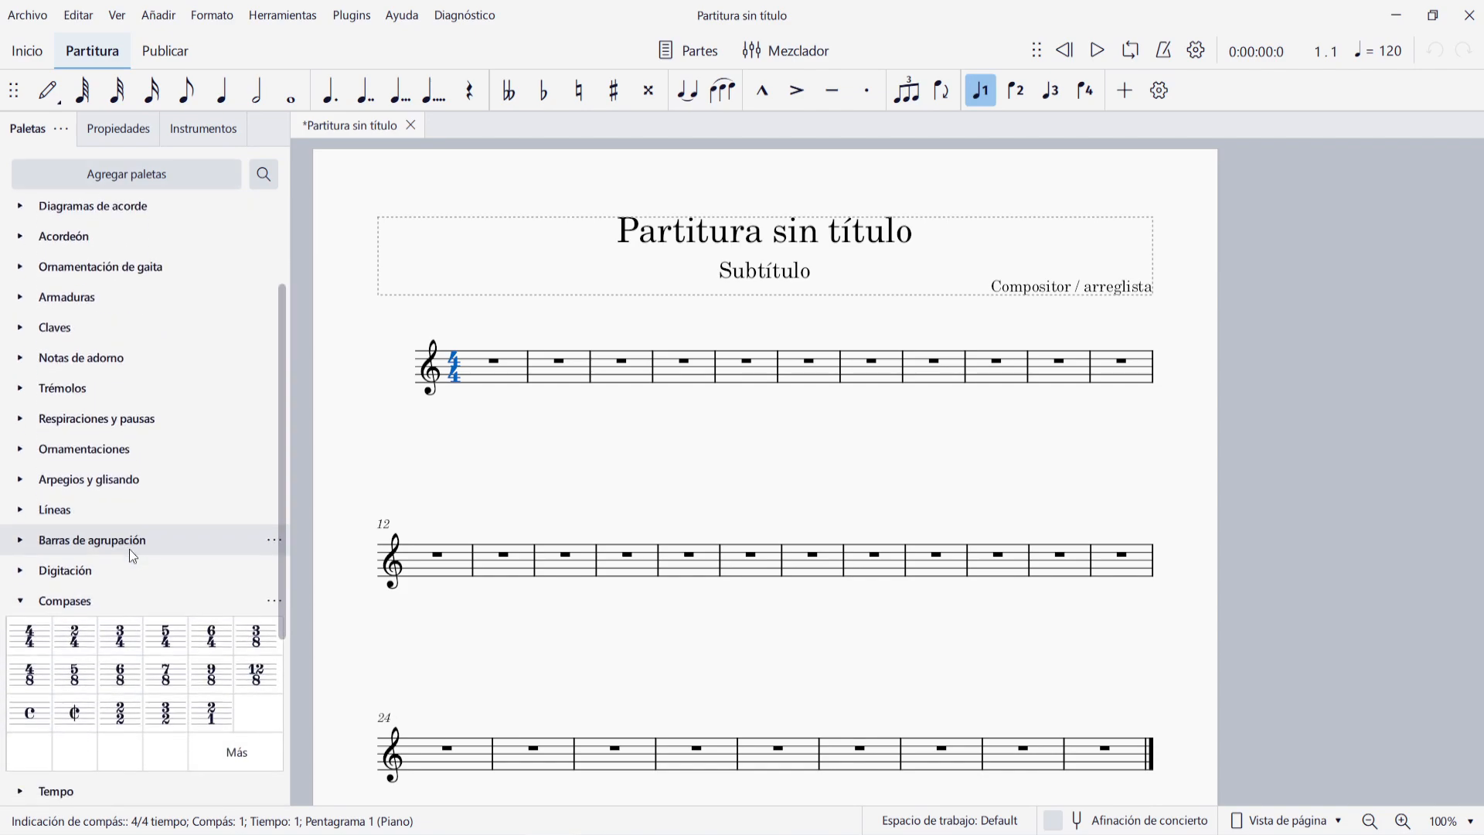
scroll(128, 549, down, 2)
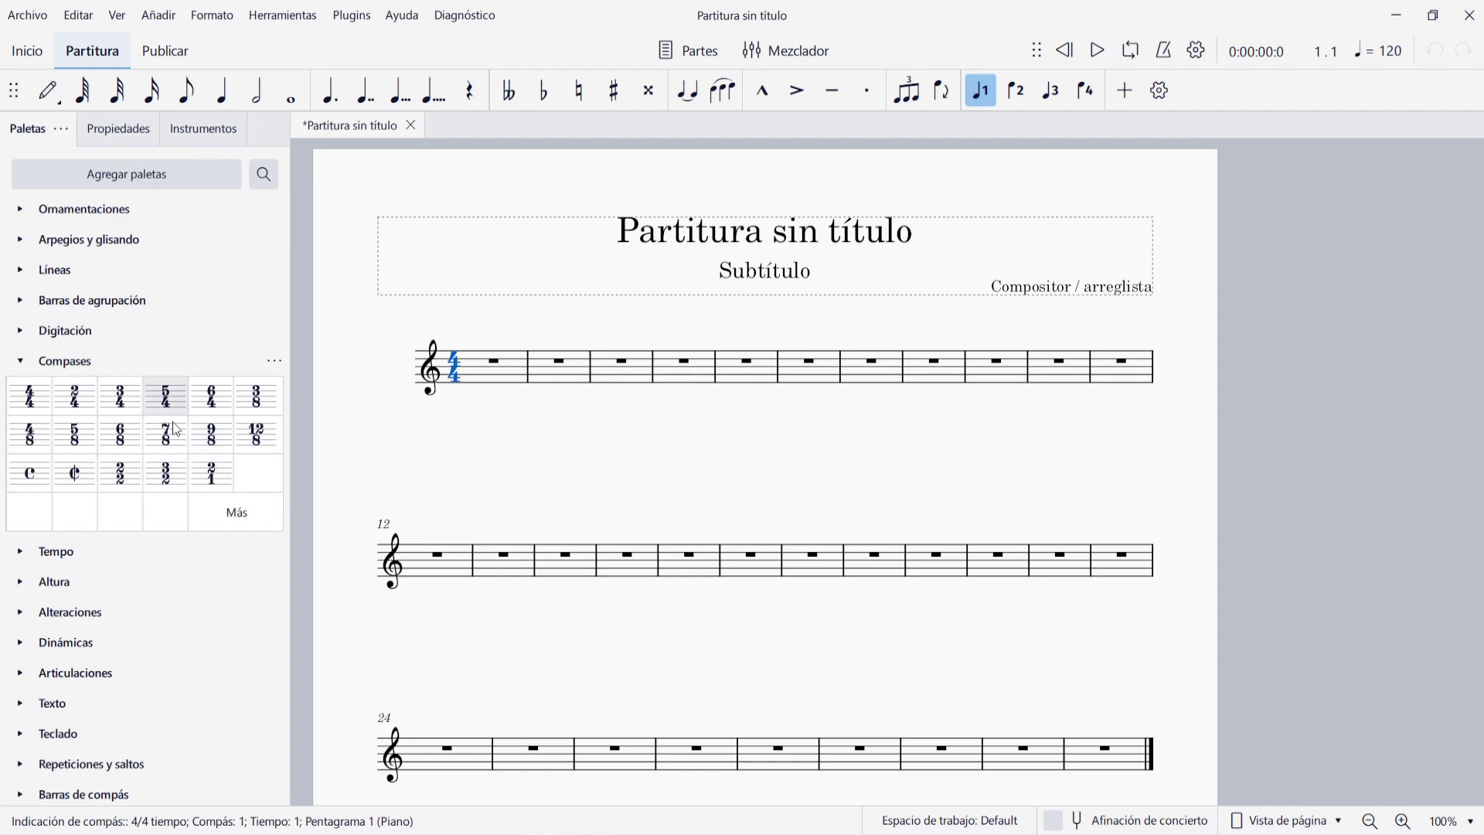
click(224, 523)
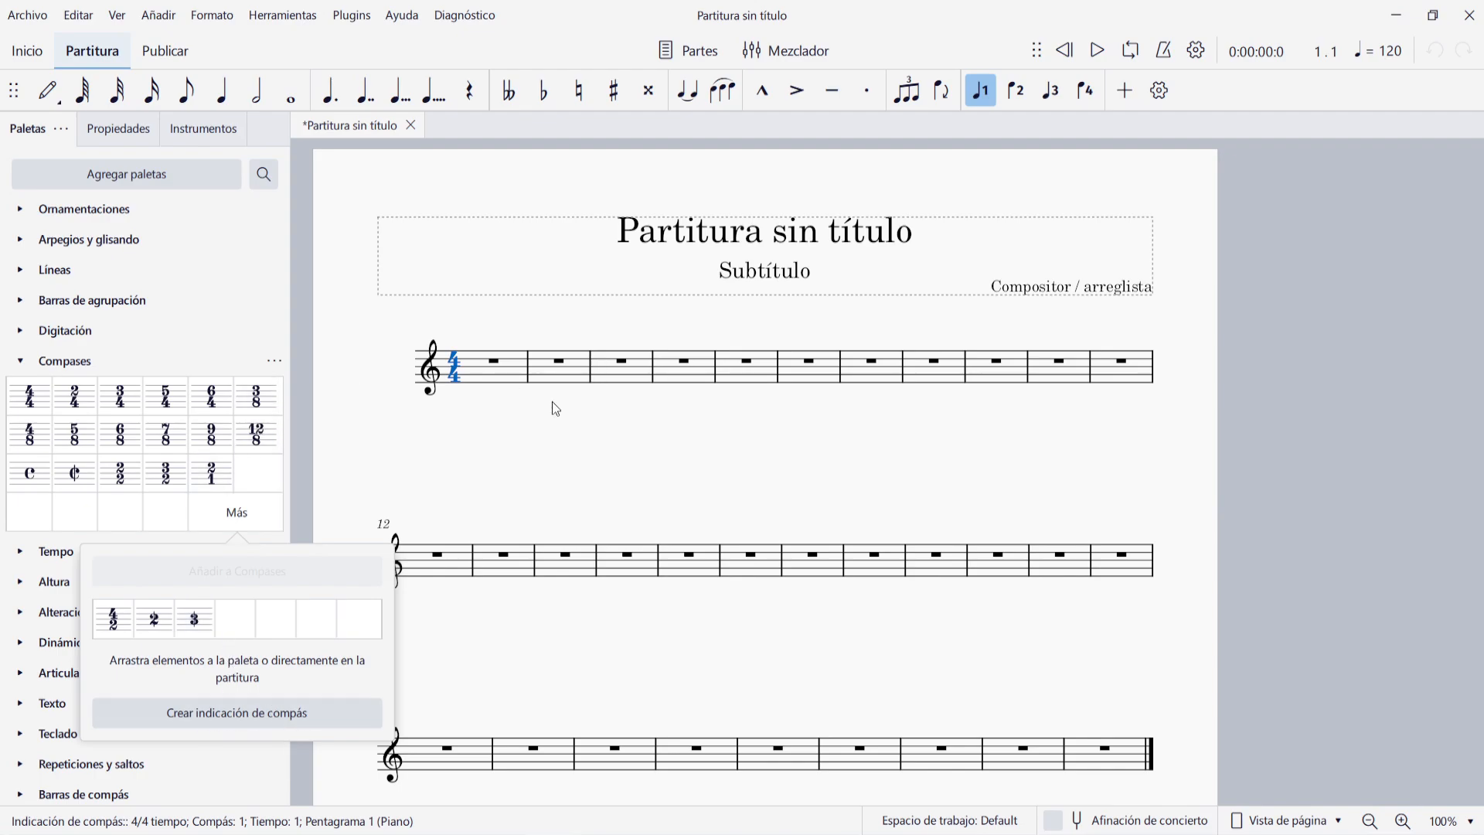
mouse_move(96, 405)
mouse_down()
mouse_move(81, 431)
mouse_move(207, 439)
mouse_move(452, 366)
mouse_up()
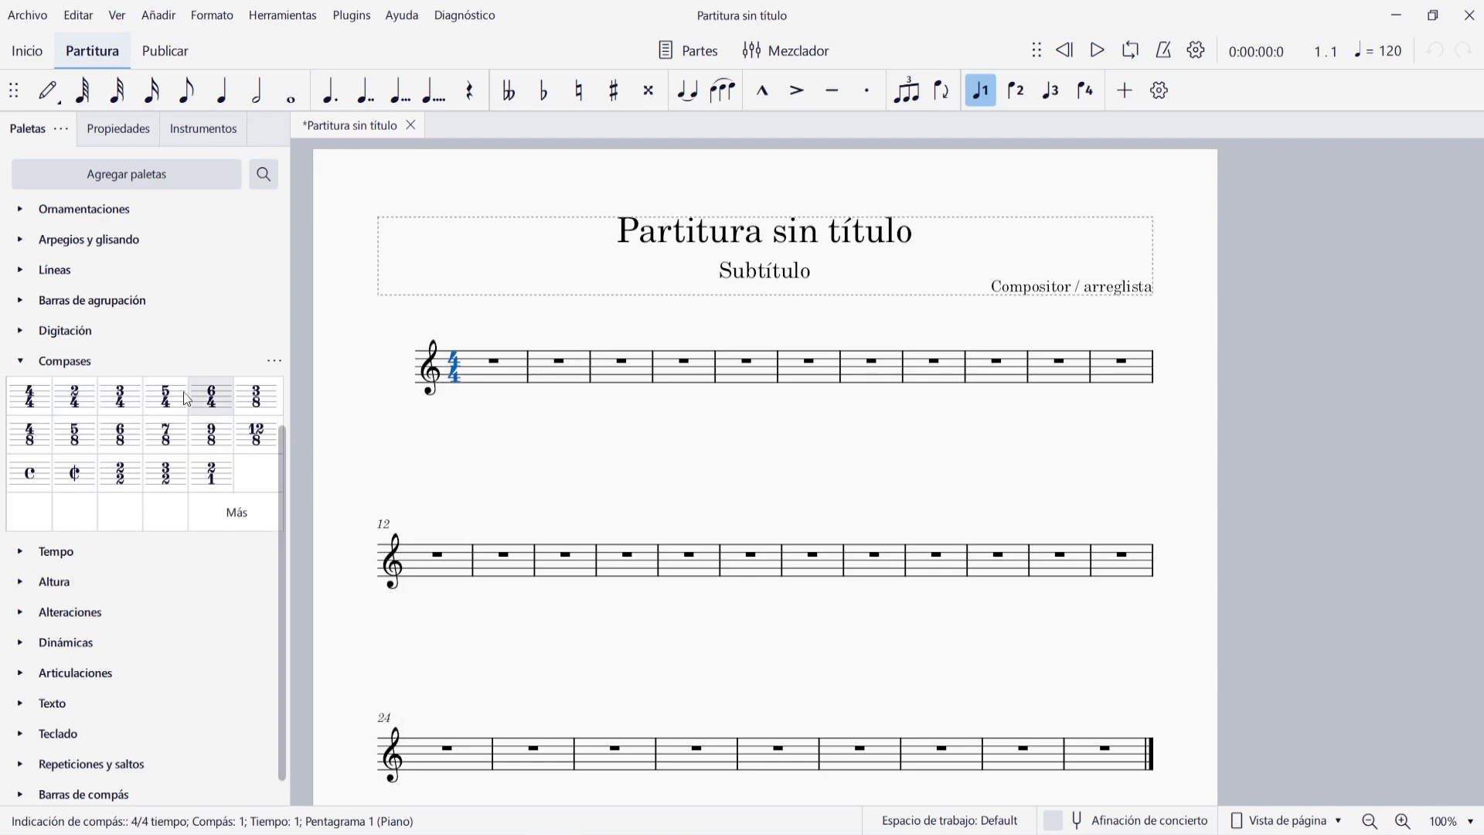
click(78, 396)
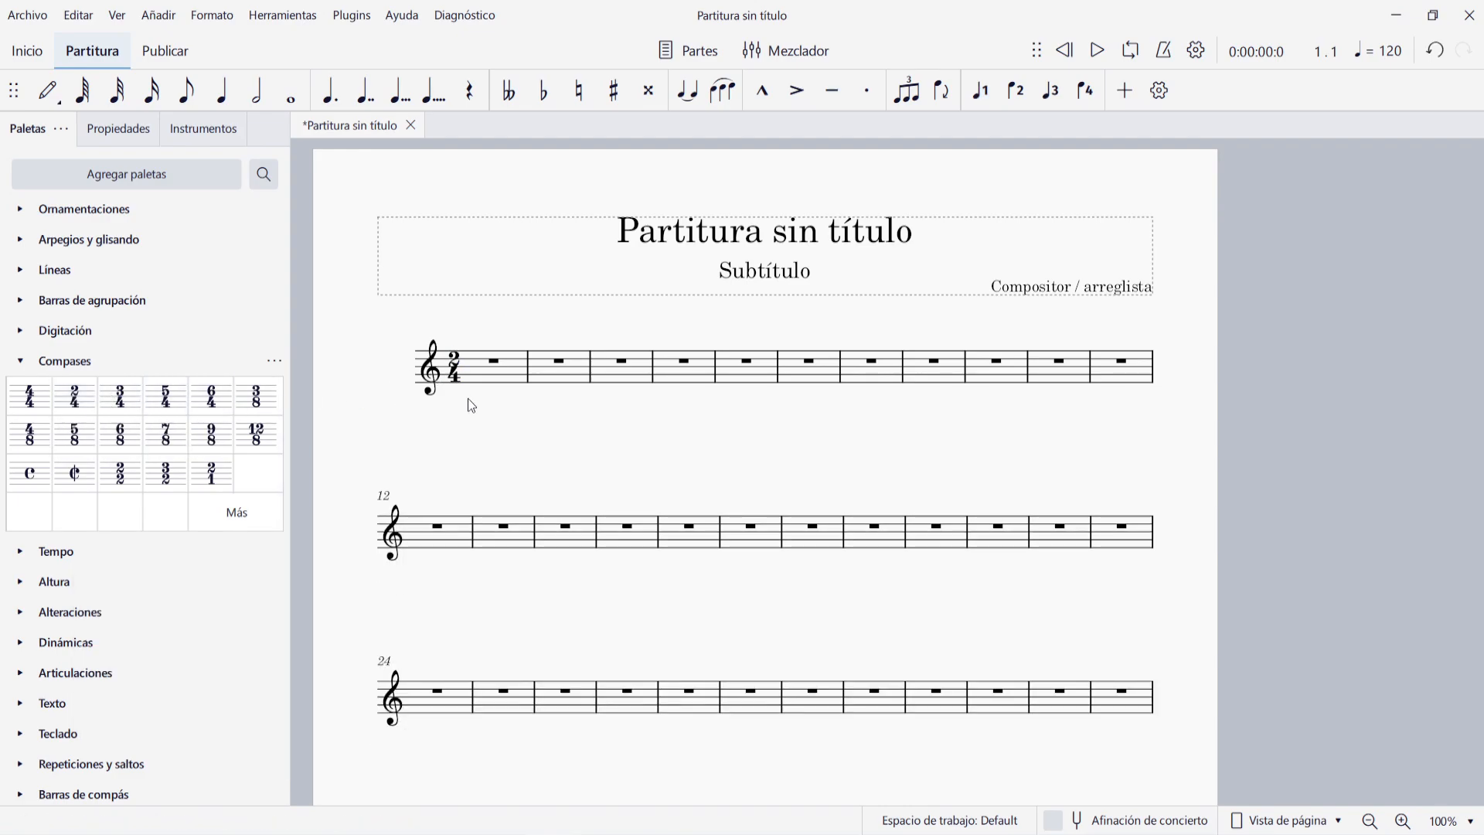
- Change the opening time signature to 3/4 and insert a 2/4 time signature at measure 5
mouse_move(131, 407)
mouse_down()
mouse_move(413, 394)
mouse_move(452, 372)
mouse_up()
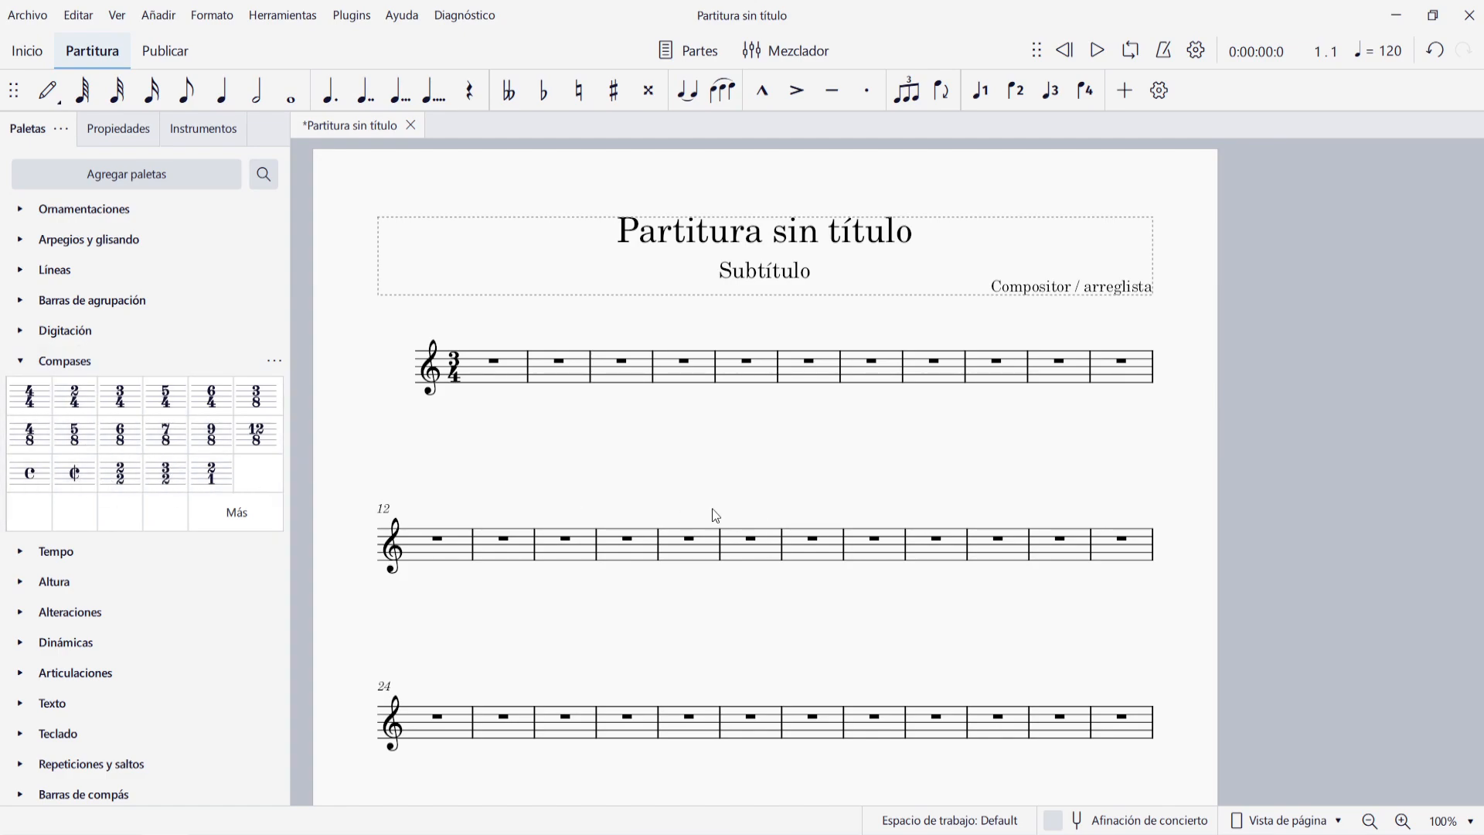
click(746, 362)
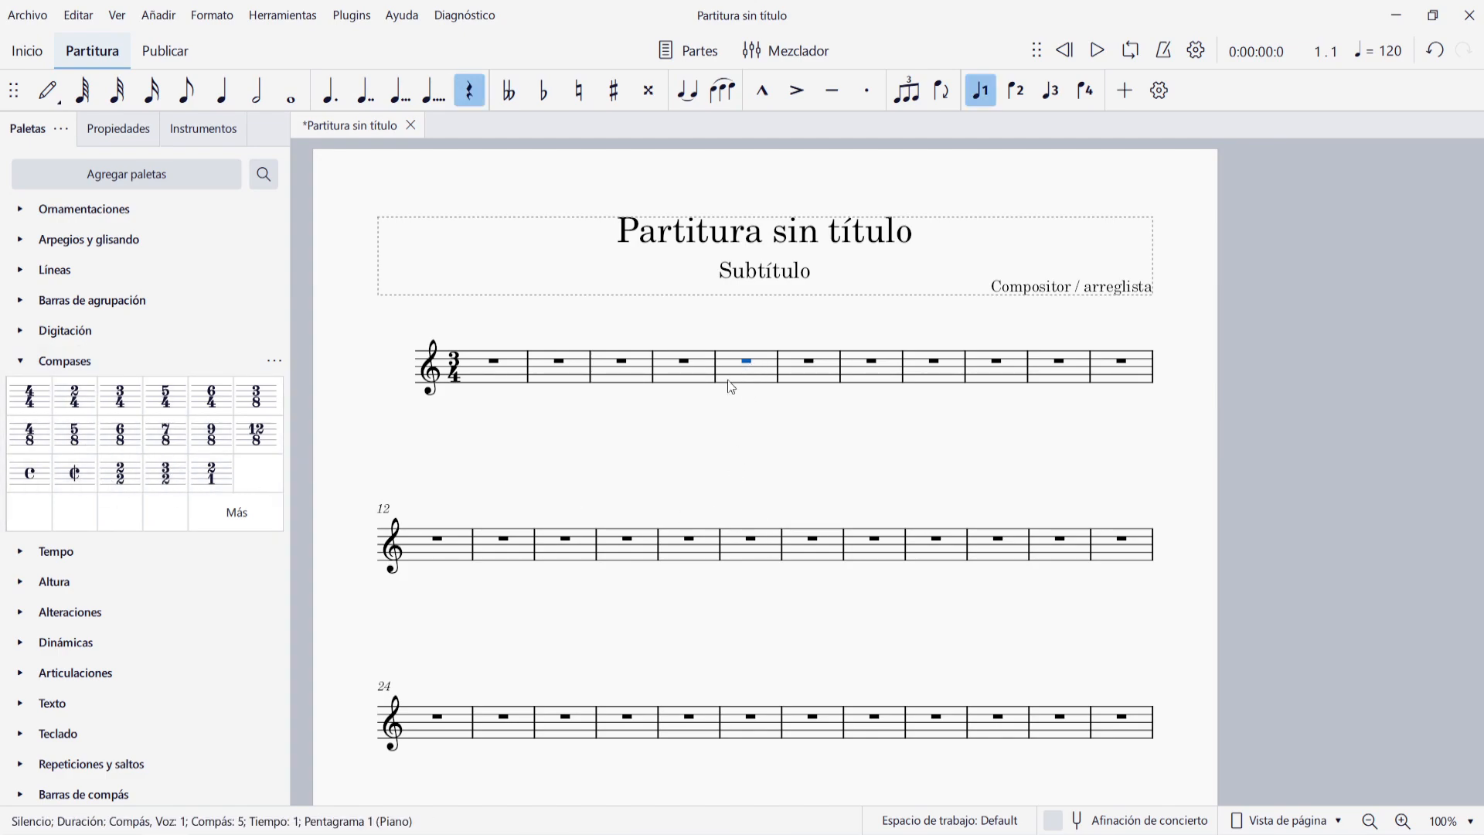
click(82, 403)
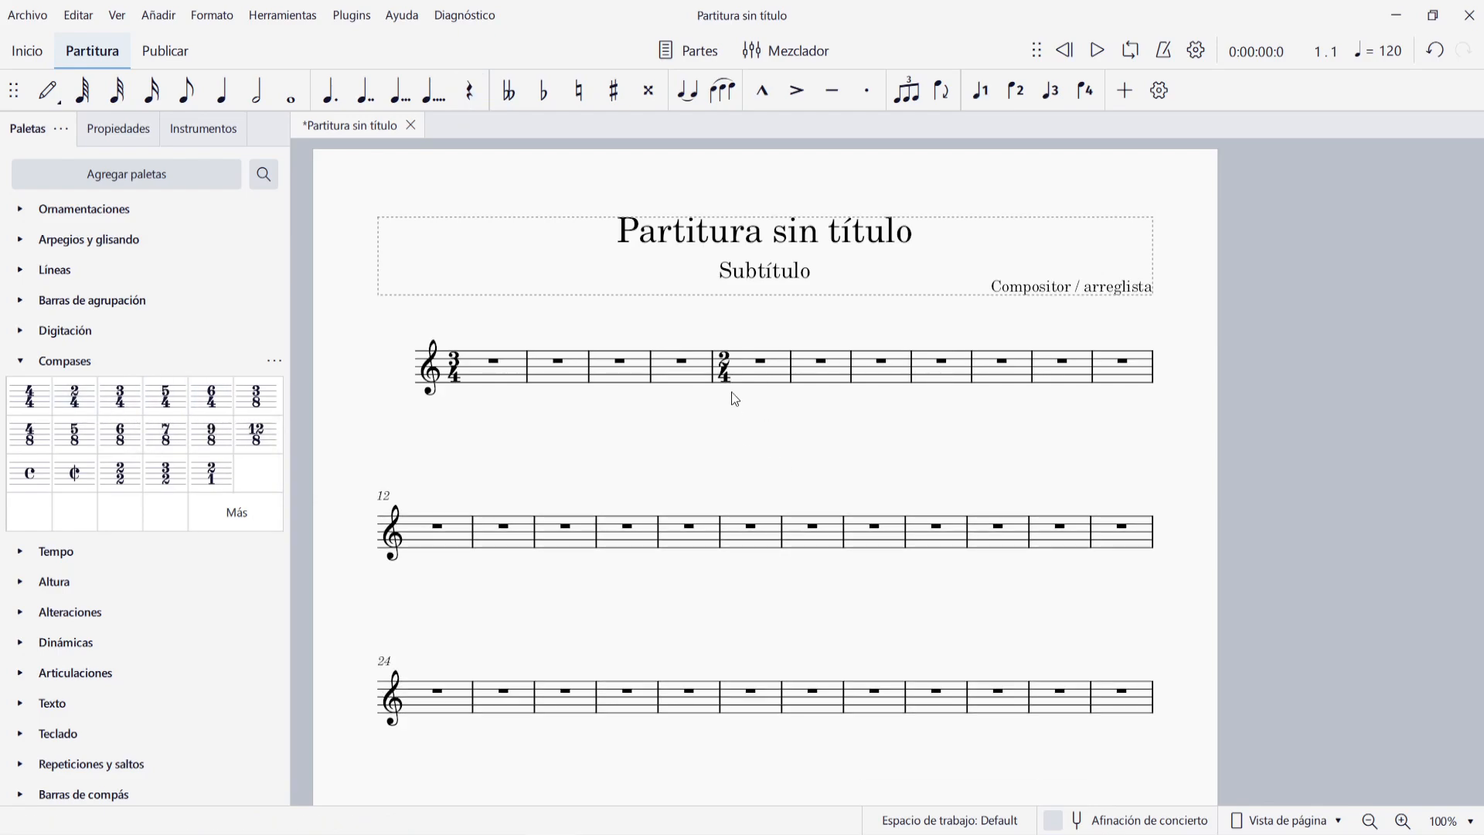
- Delete the 2/4 time signature at measure 5
click(726, 369)
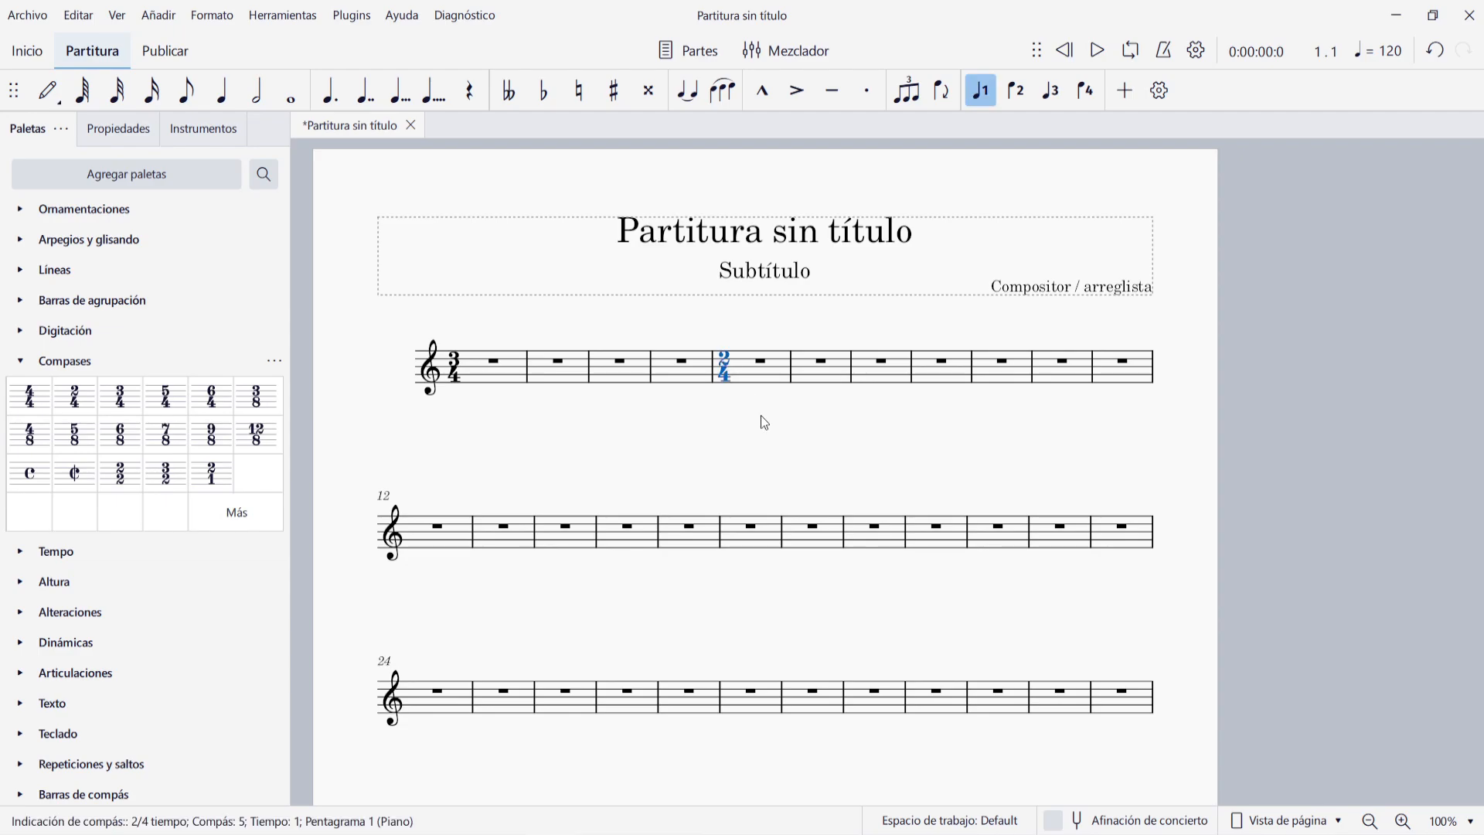
key(Delete)
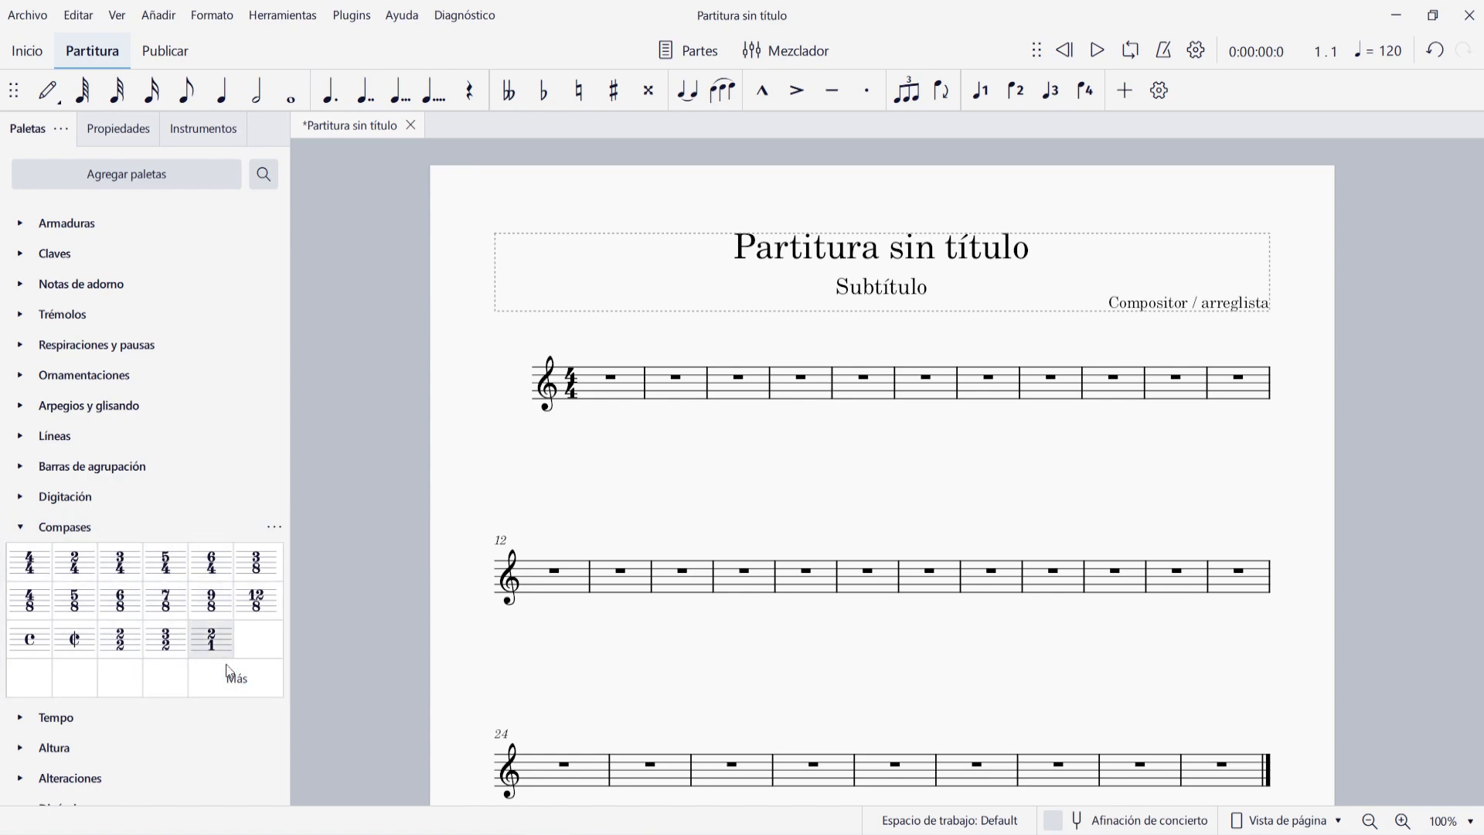
- Start creating a custom time signature and set its value to 7/4
click(259, 688)
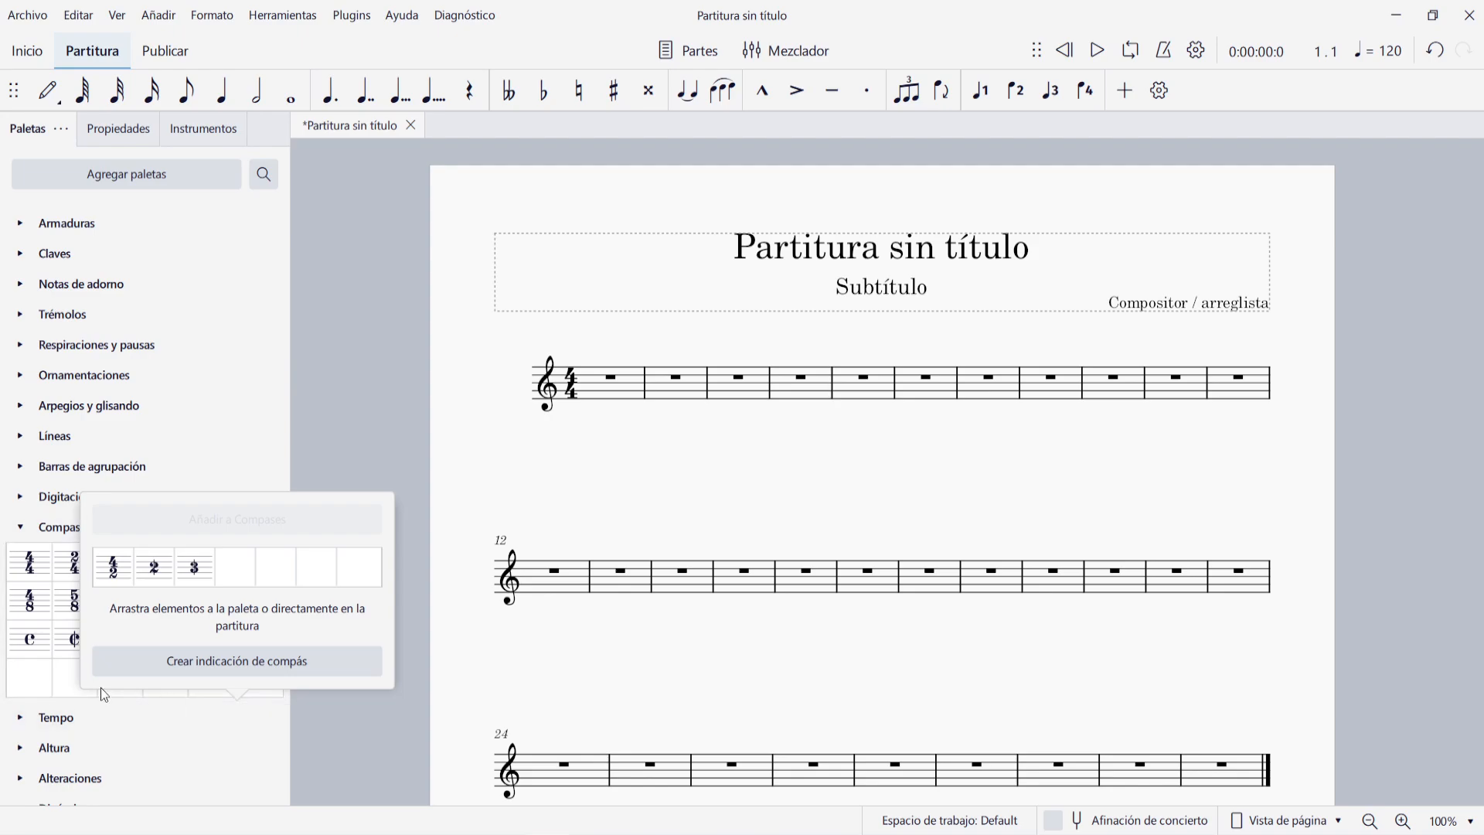
click(170, 662)
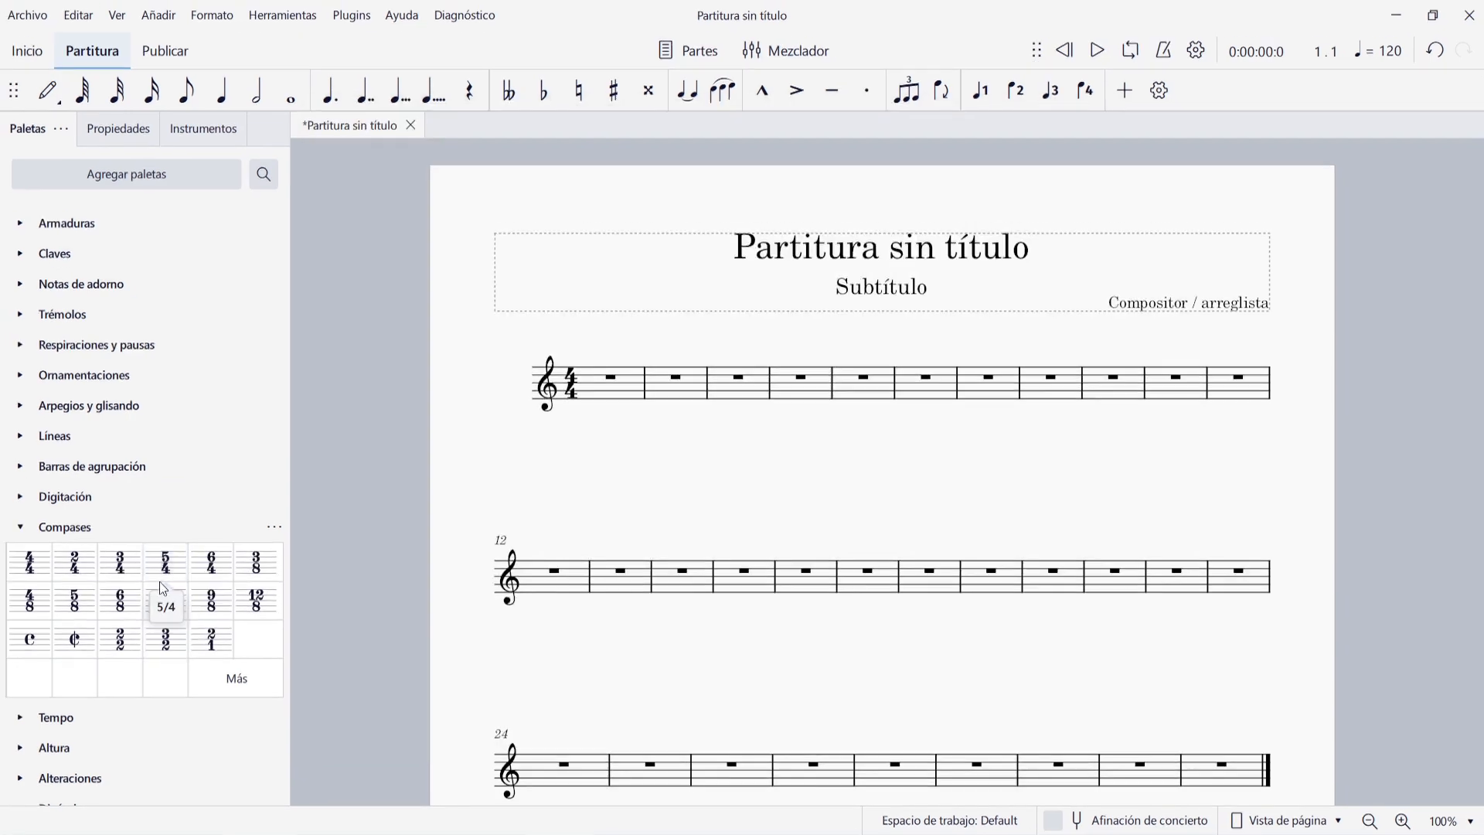
click(236, 680)
click(244, 619)
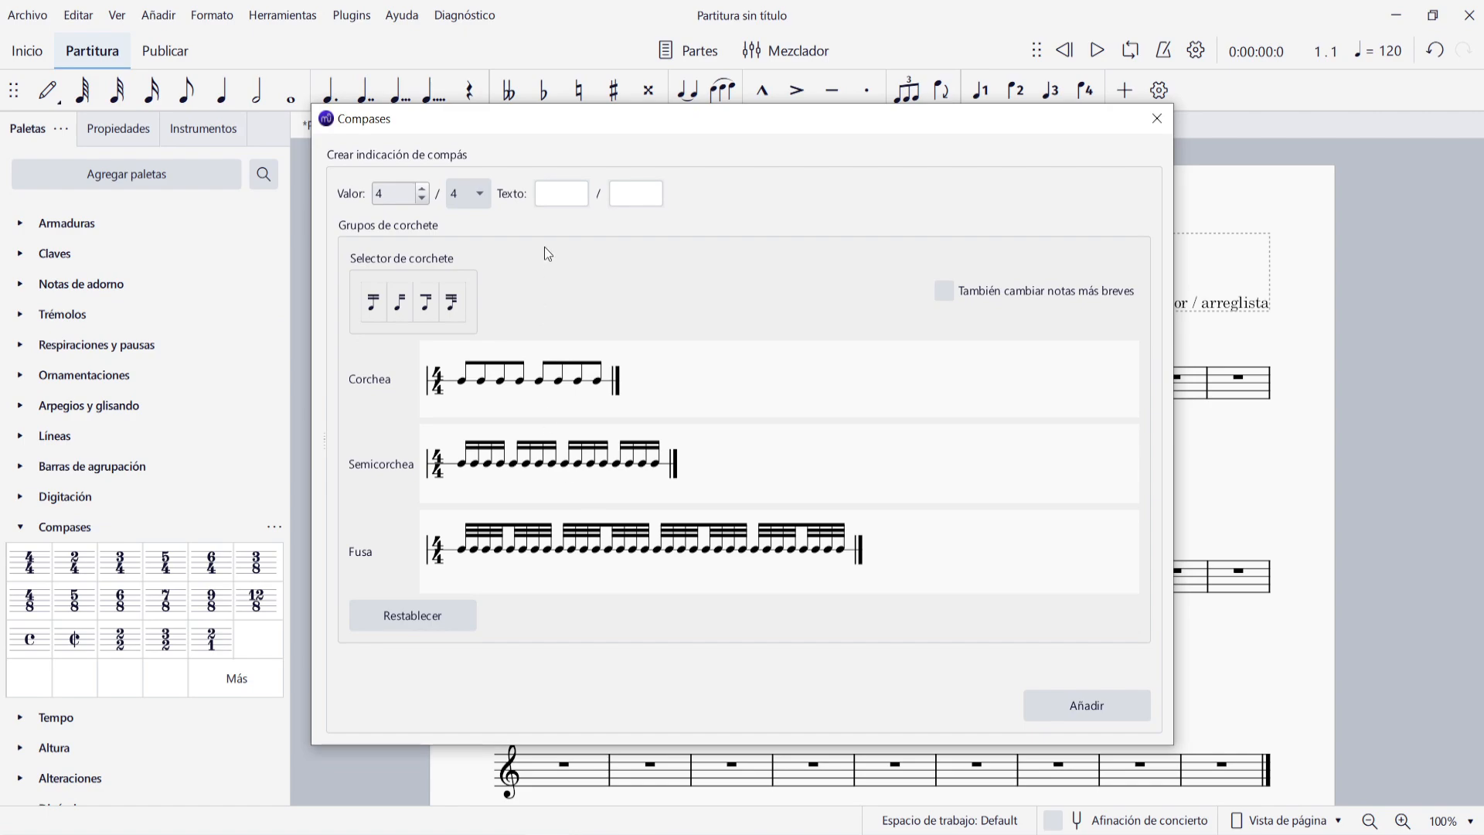
click(422, 189)
click(422, 189)
click(422, 189)
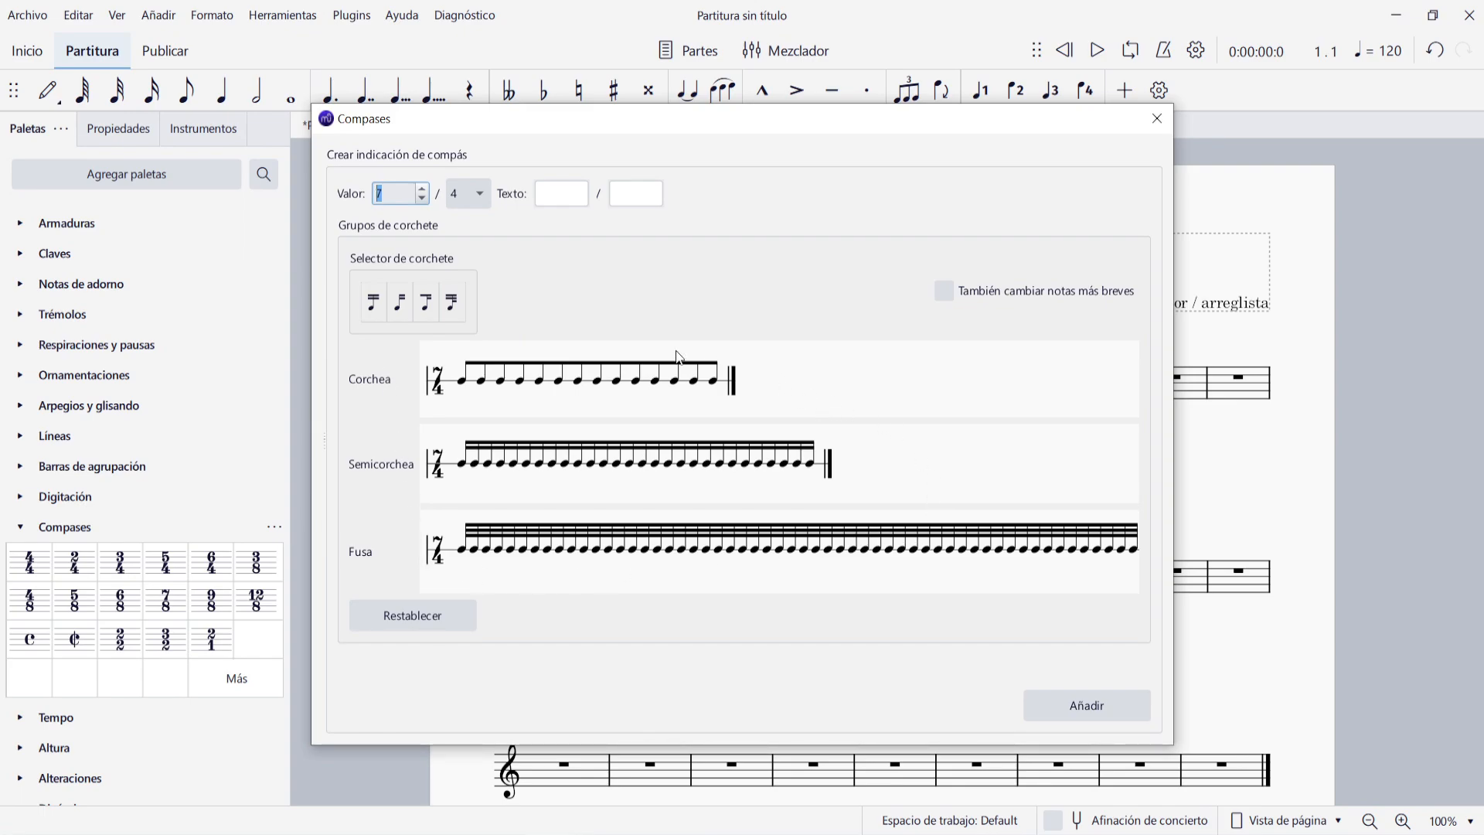
- Try 5/2 as the display text of the new time signature, and clear both text values again
click(562, 195)
text(5)
key(Tab)
text(2)
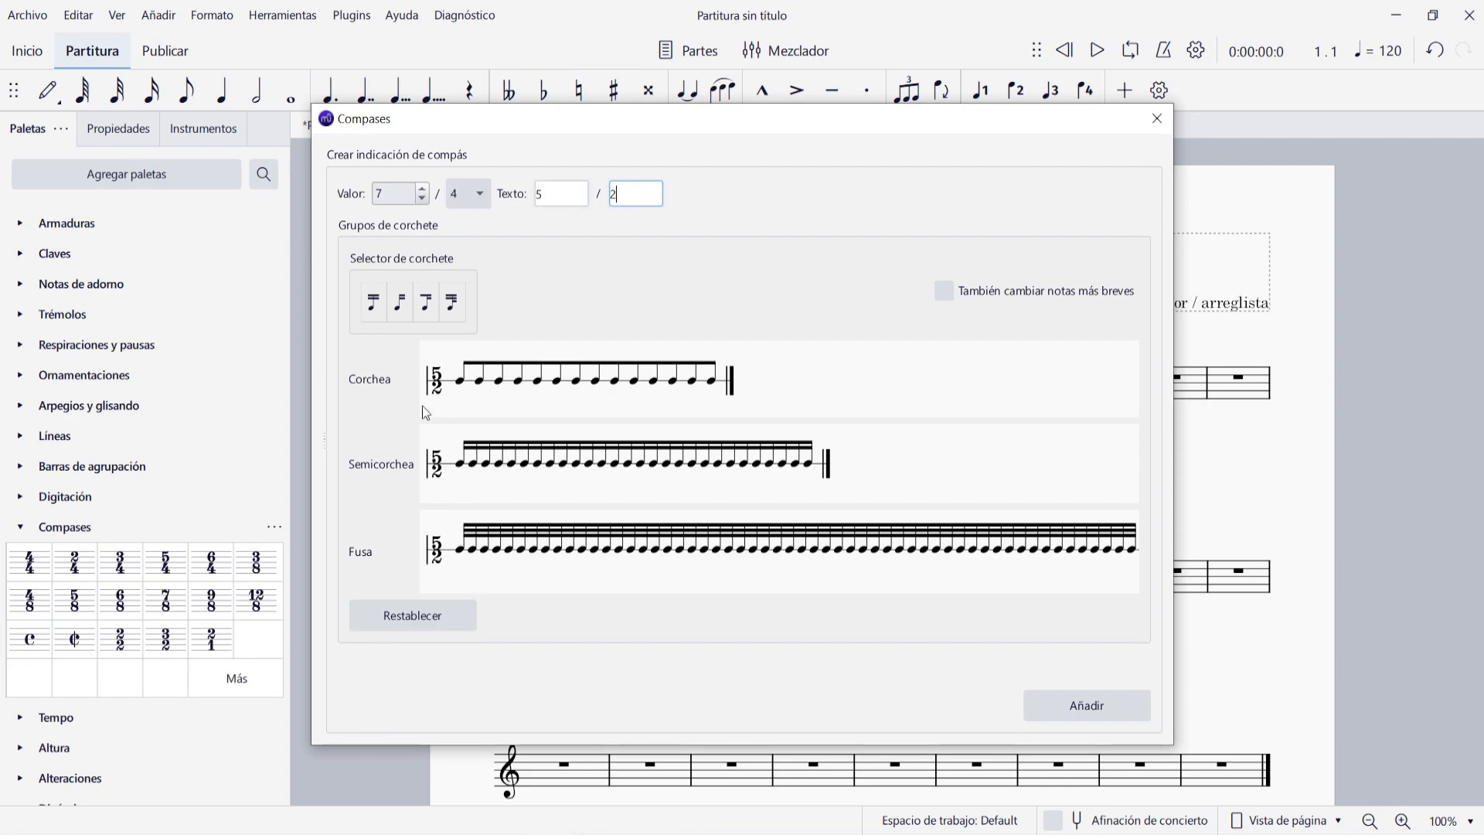
key(BackSpace)
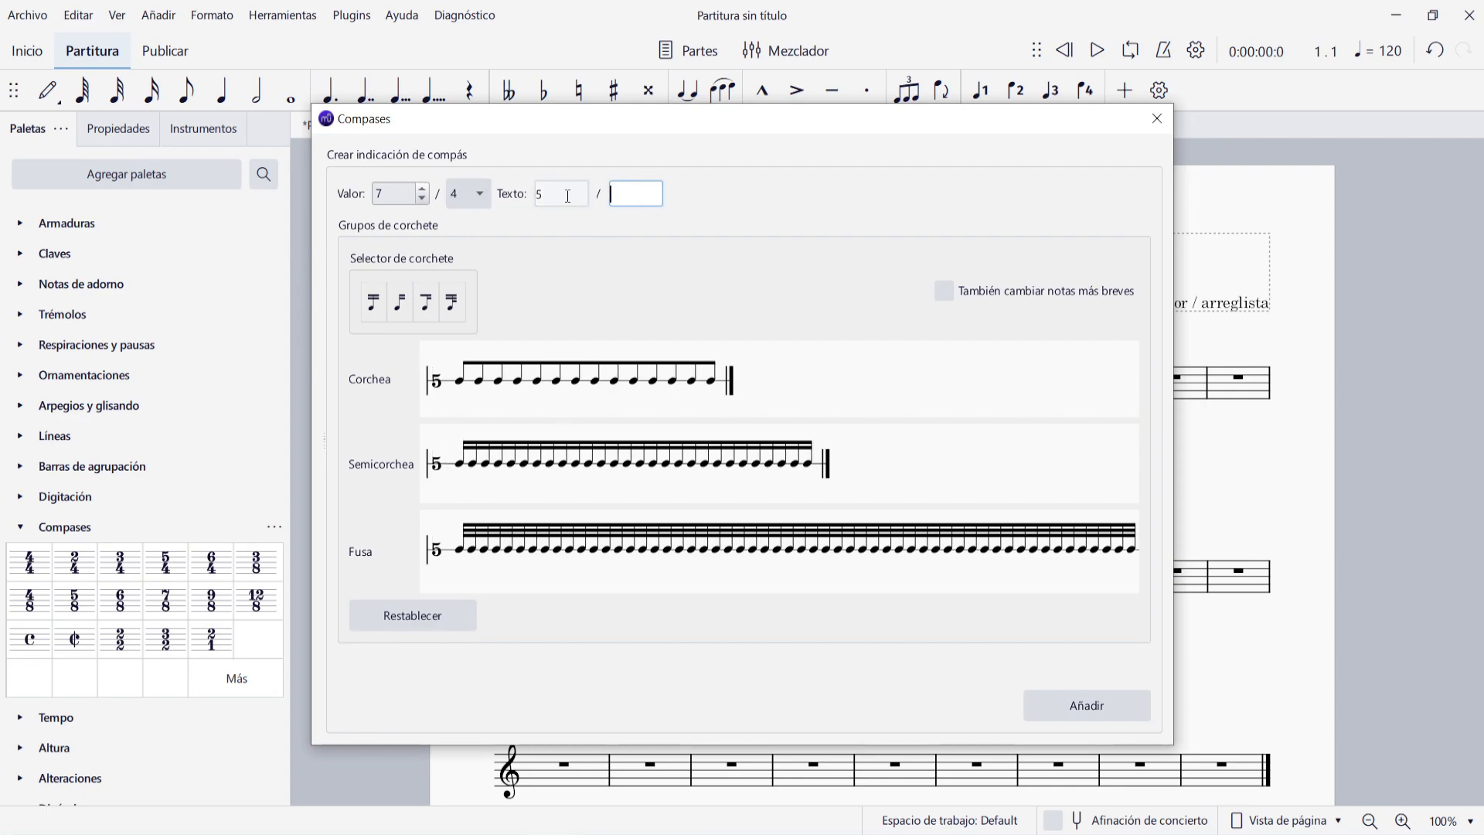
click(567, 195)
key(BackSpace)
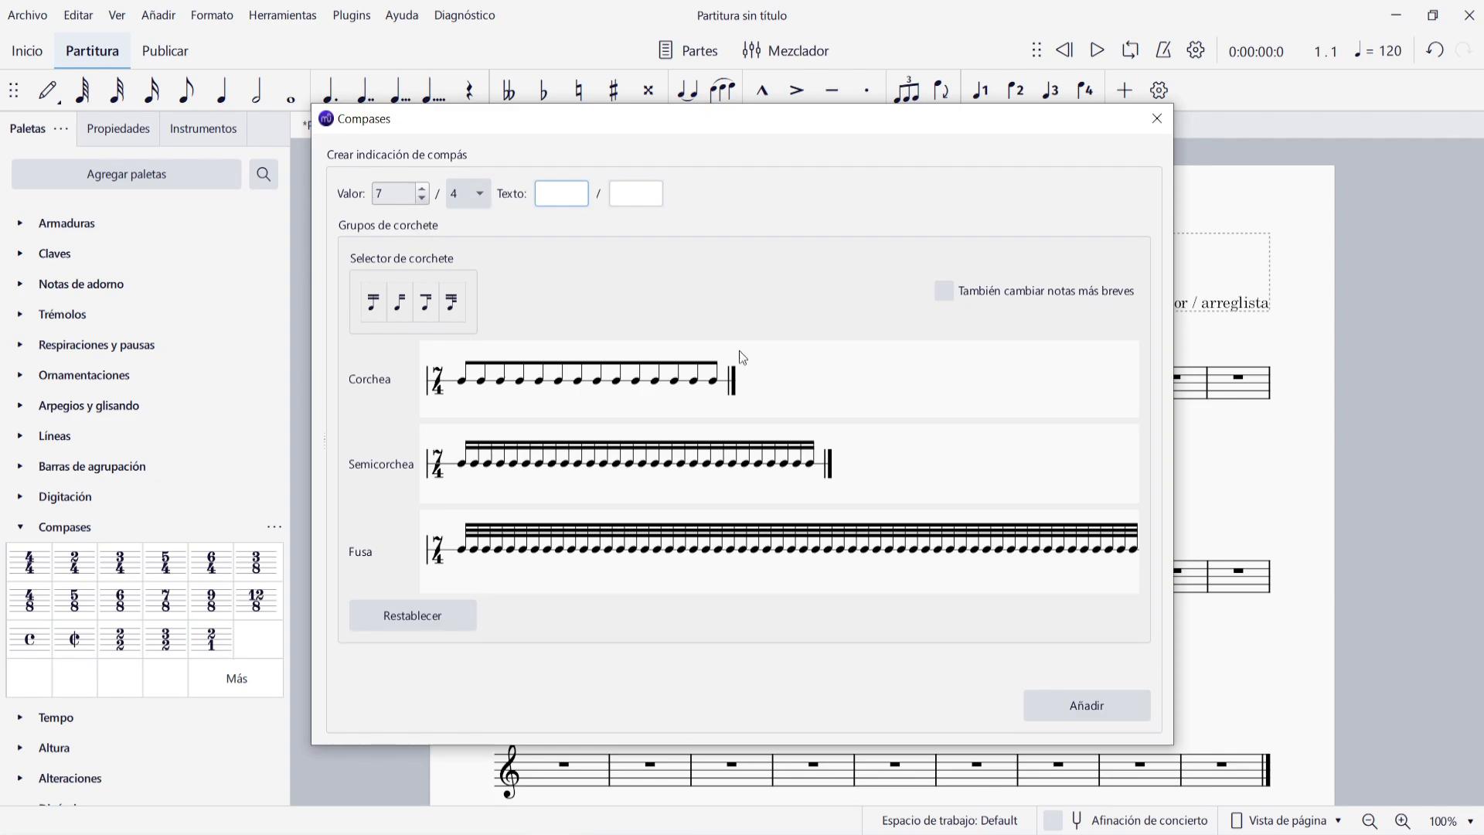
- Add the custom 7/4 time signature to the Compases palette and place it at measure 5 of the score
click(1069, 707)
click(1157, 119)
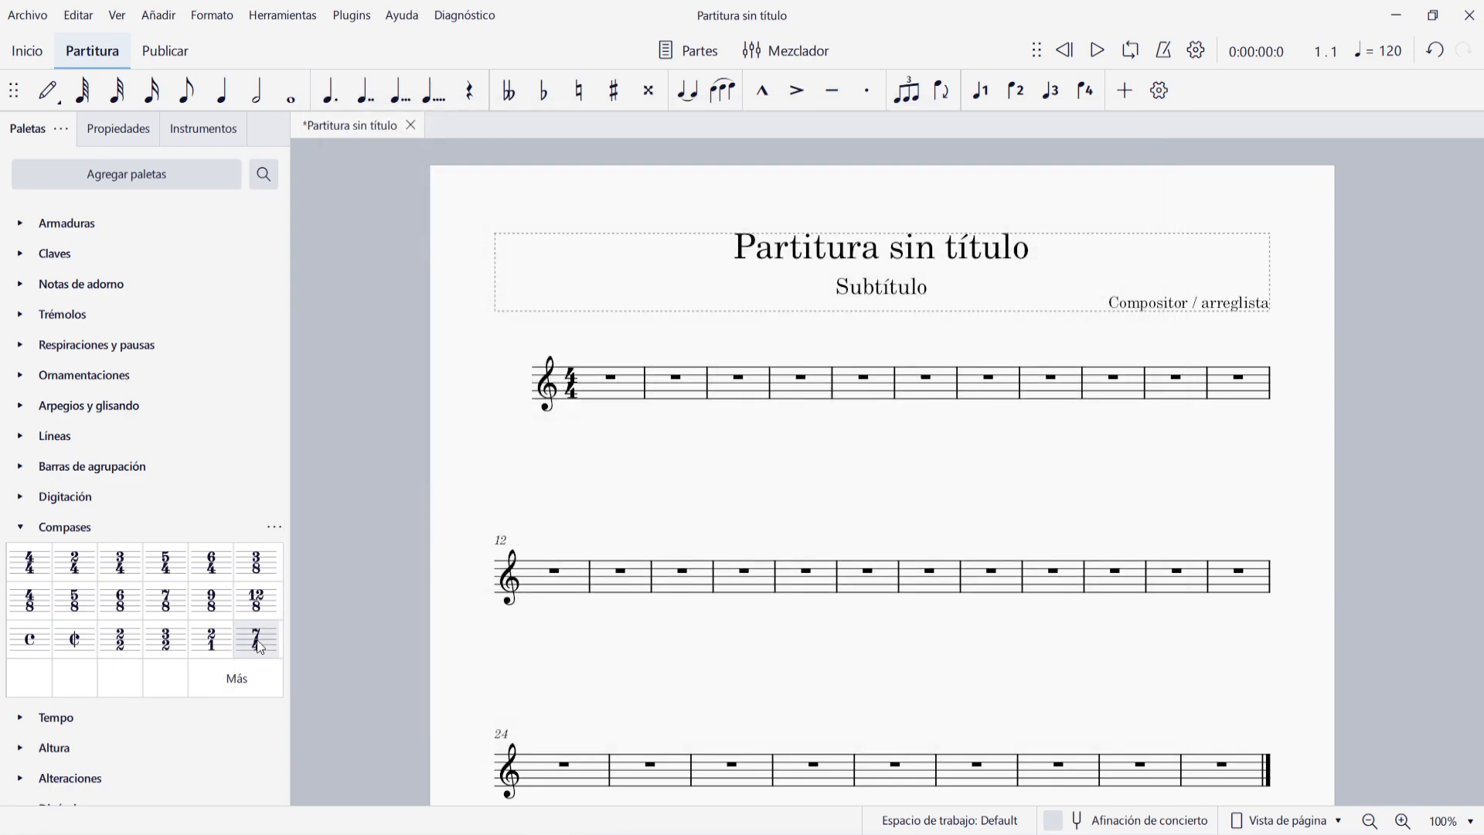
drag(261, 648, 869, 375)
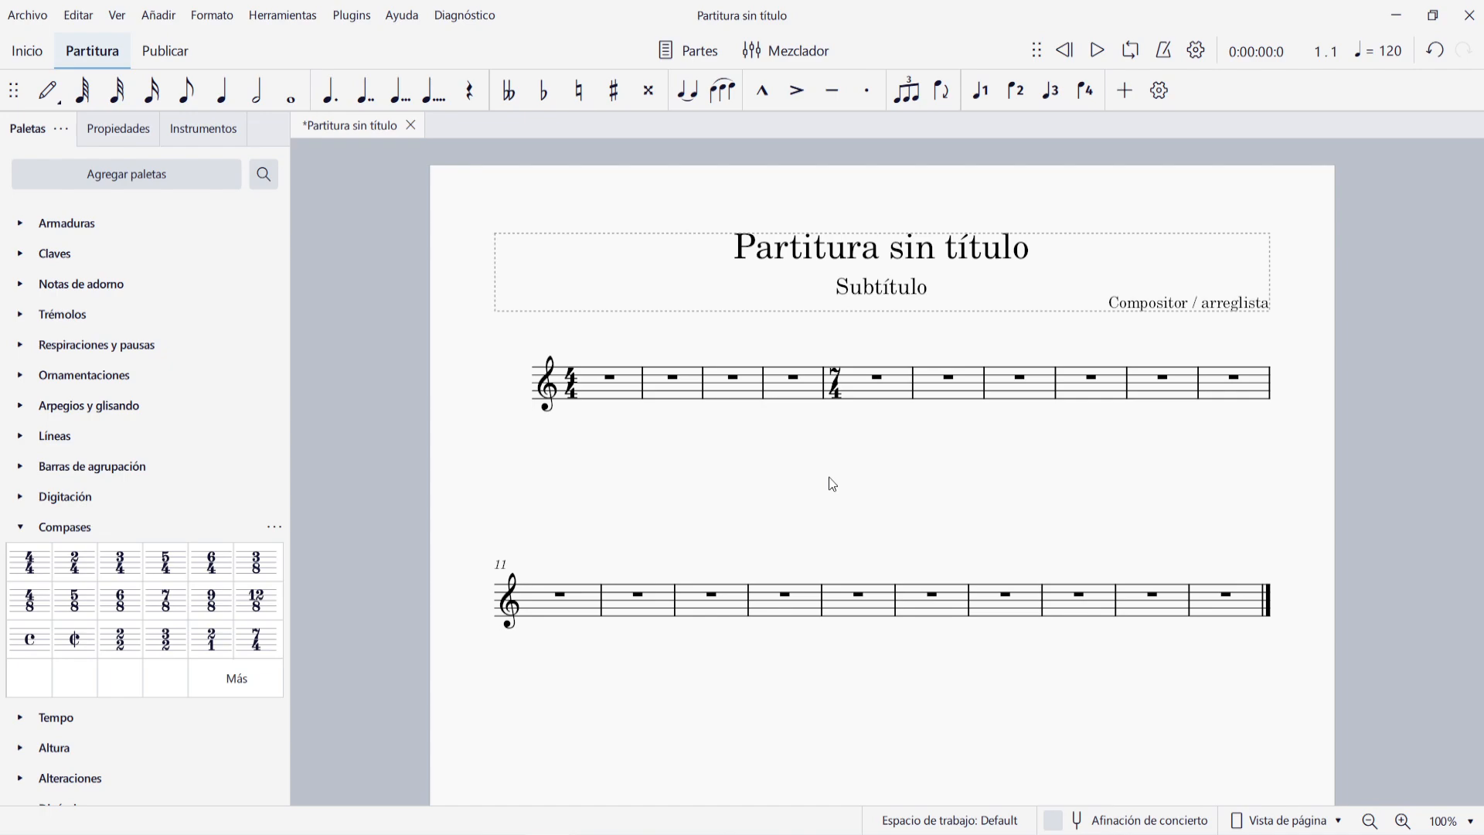
- Fill the 7/4 measure with seven quarter-note Gs
click(881, 418)
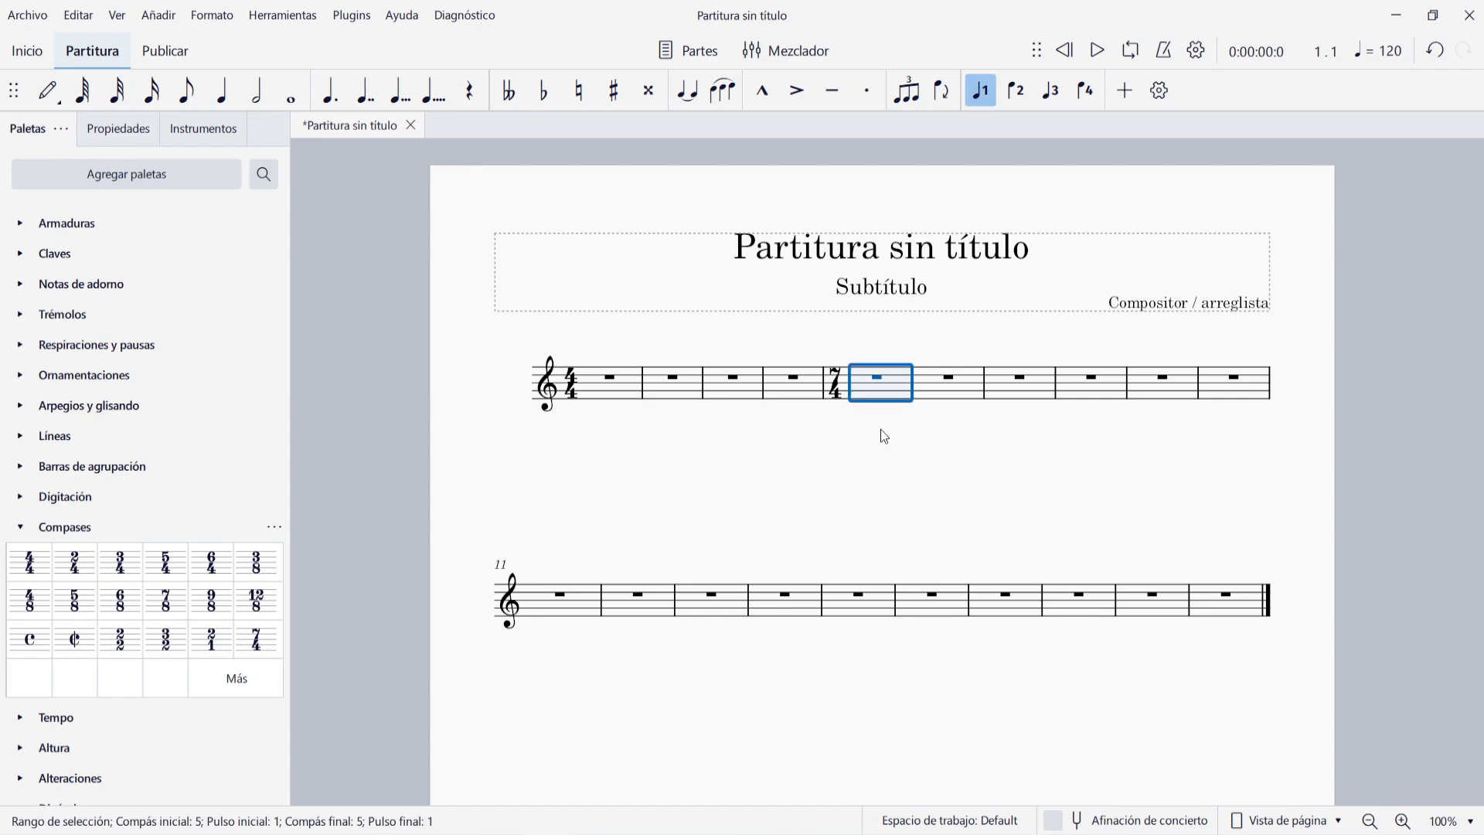
key(n)
key(g)
key(g)
key(g)
key(g)
key(g)
key(g)
key(g)
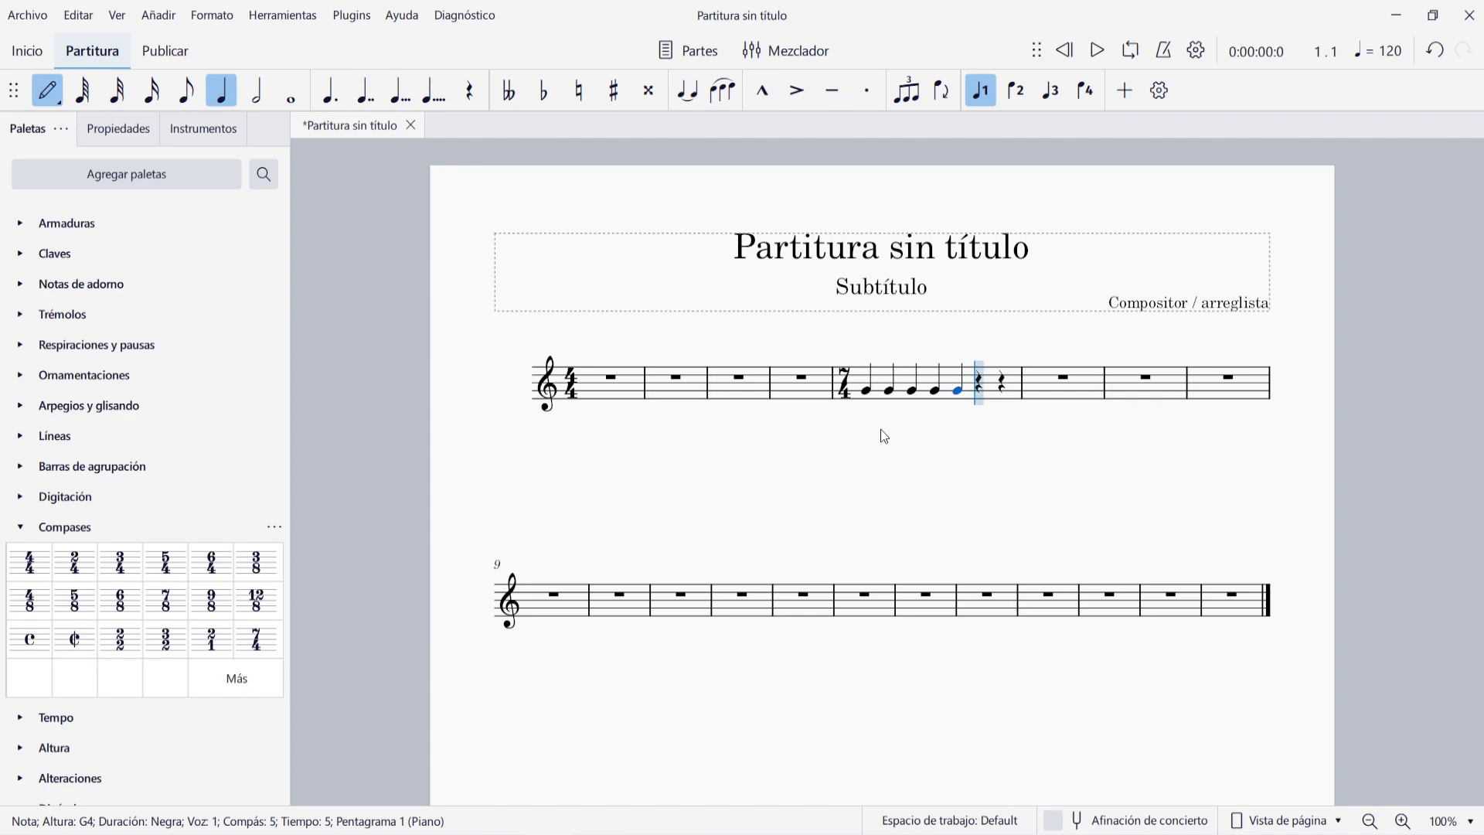
key(Escape)
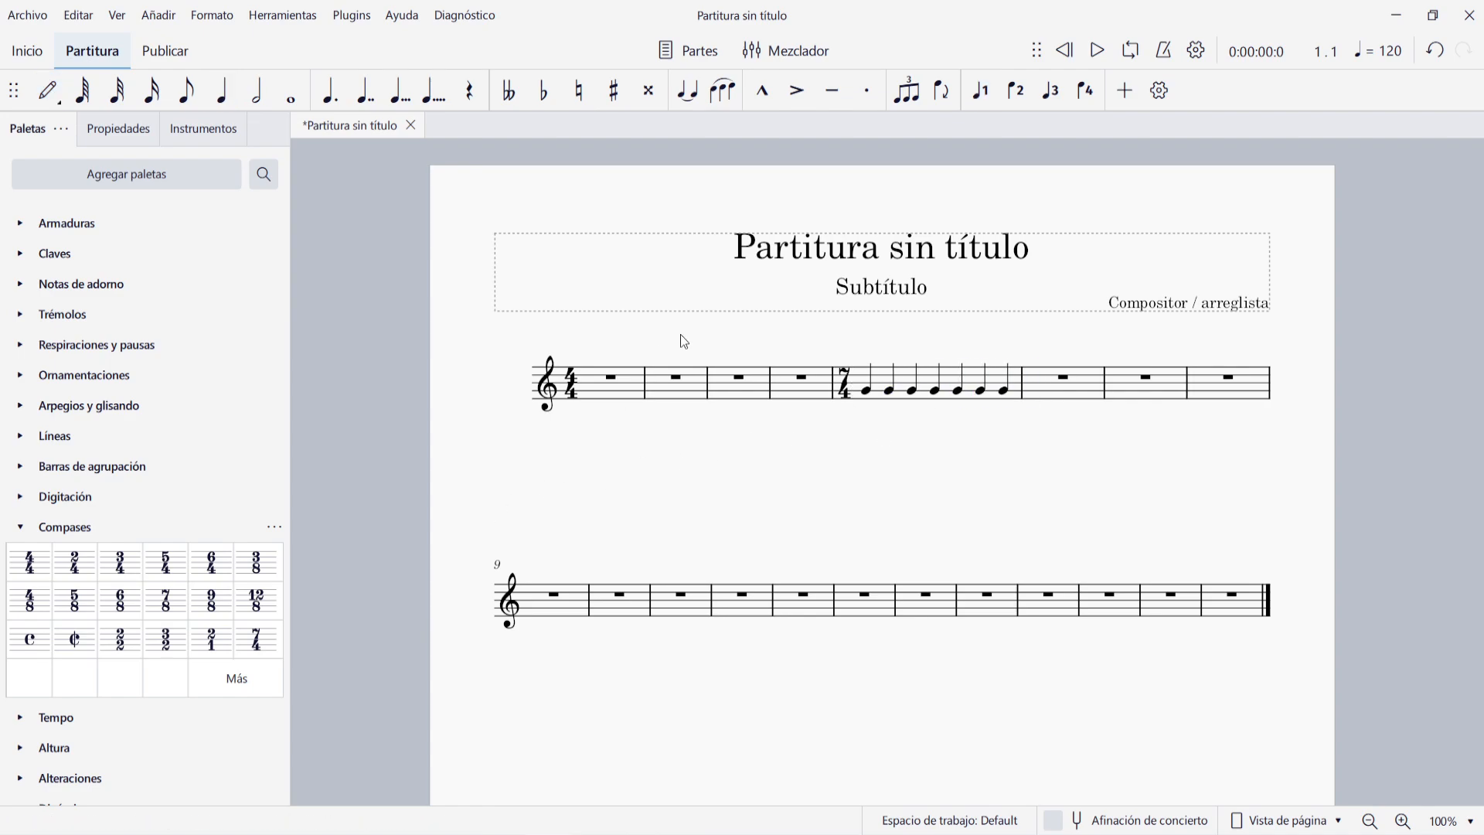
- Place a 5/4 time signature at measure 9, the start of the second system
mouse_move(165, 562)
mouse_down()
mouse_move(406, 538)
mouse_move(577, 615)
mouse_up()
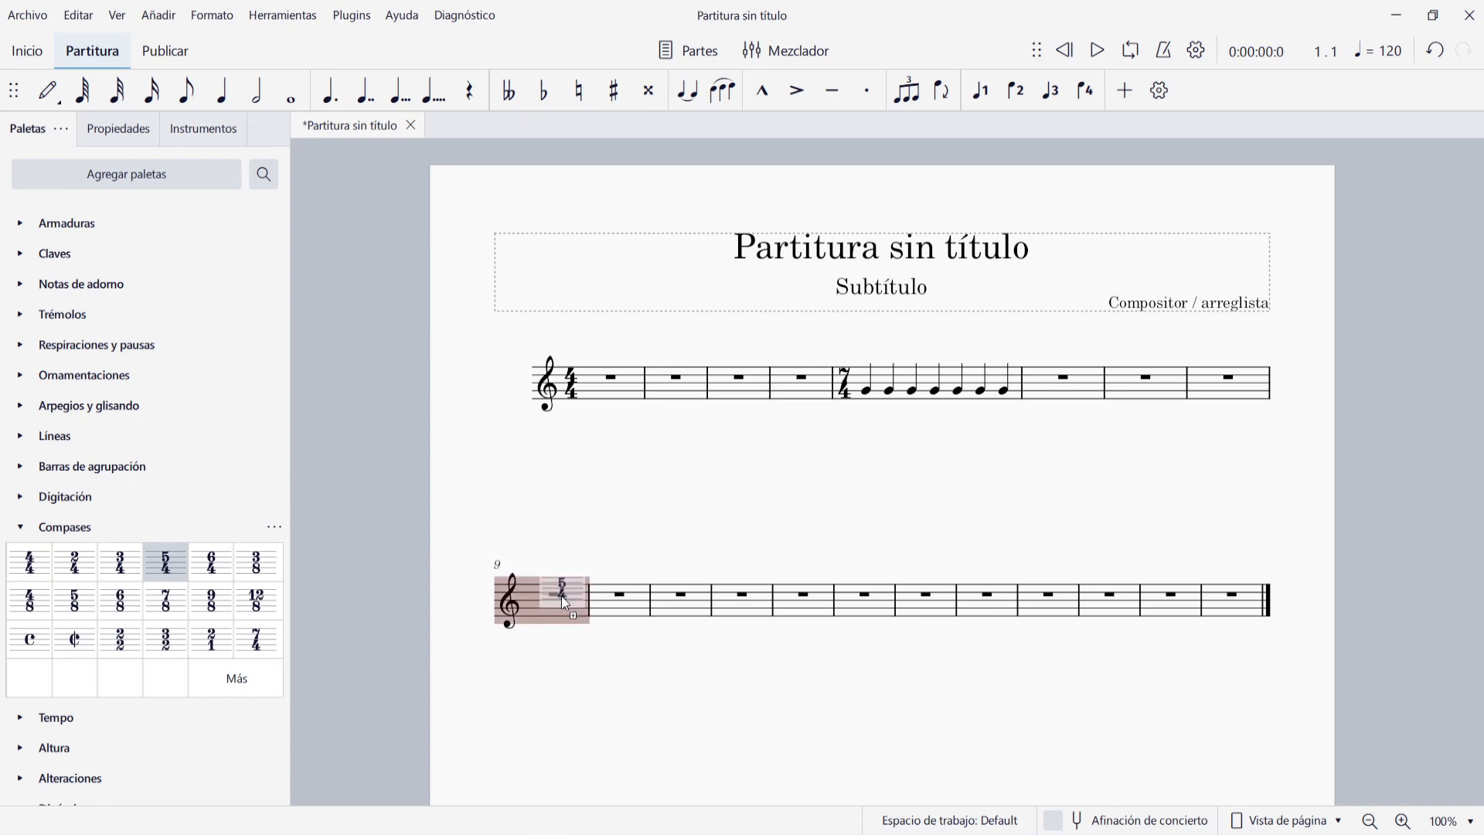
drag(561, 595, 561, 596)
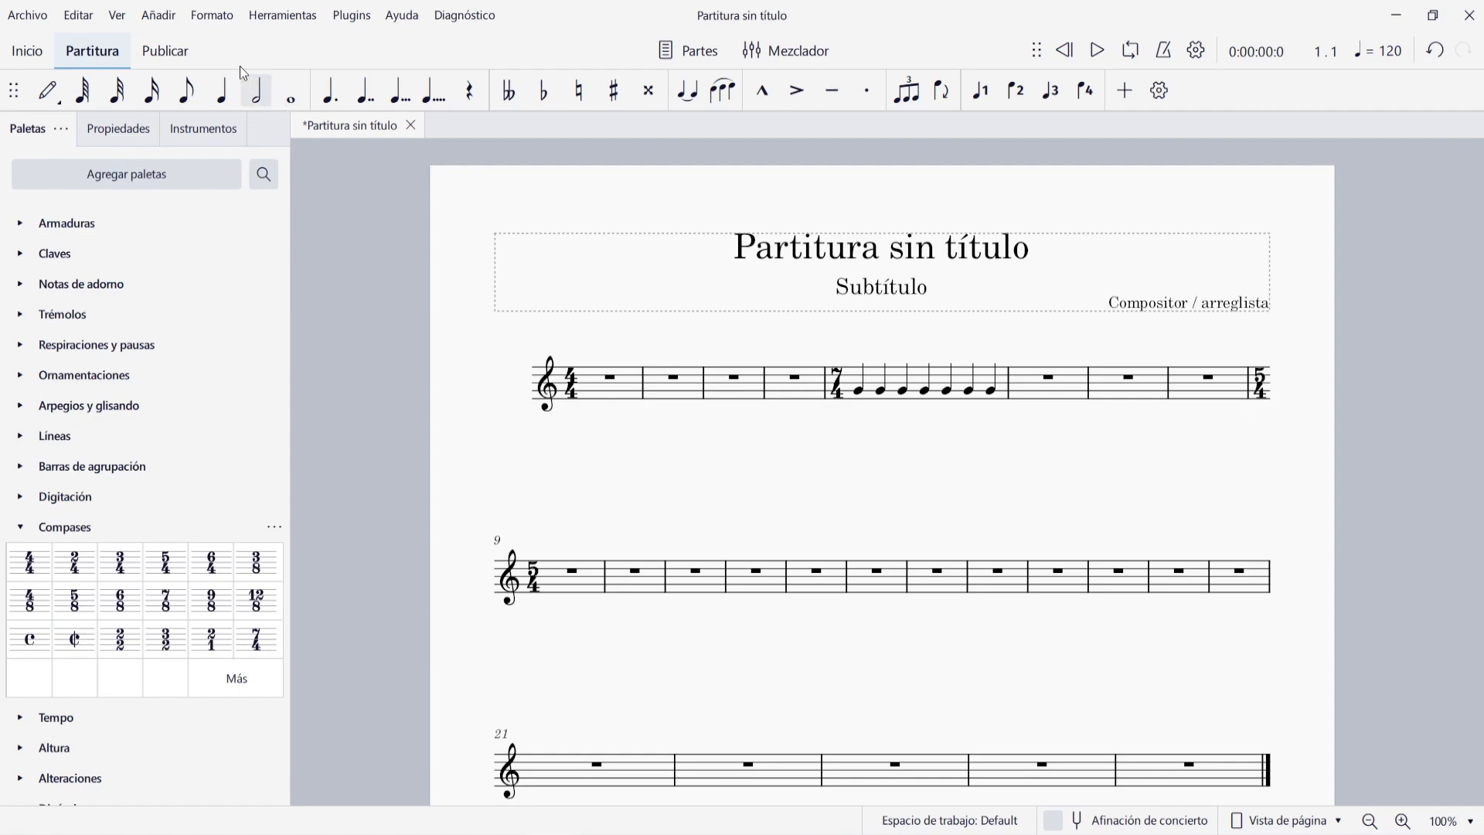
- Turn the courtesy time signatures off and back on in the Página section of the style settings
click(221, 17)
click(221, 47)
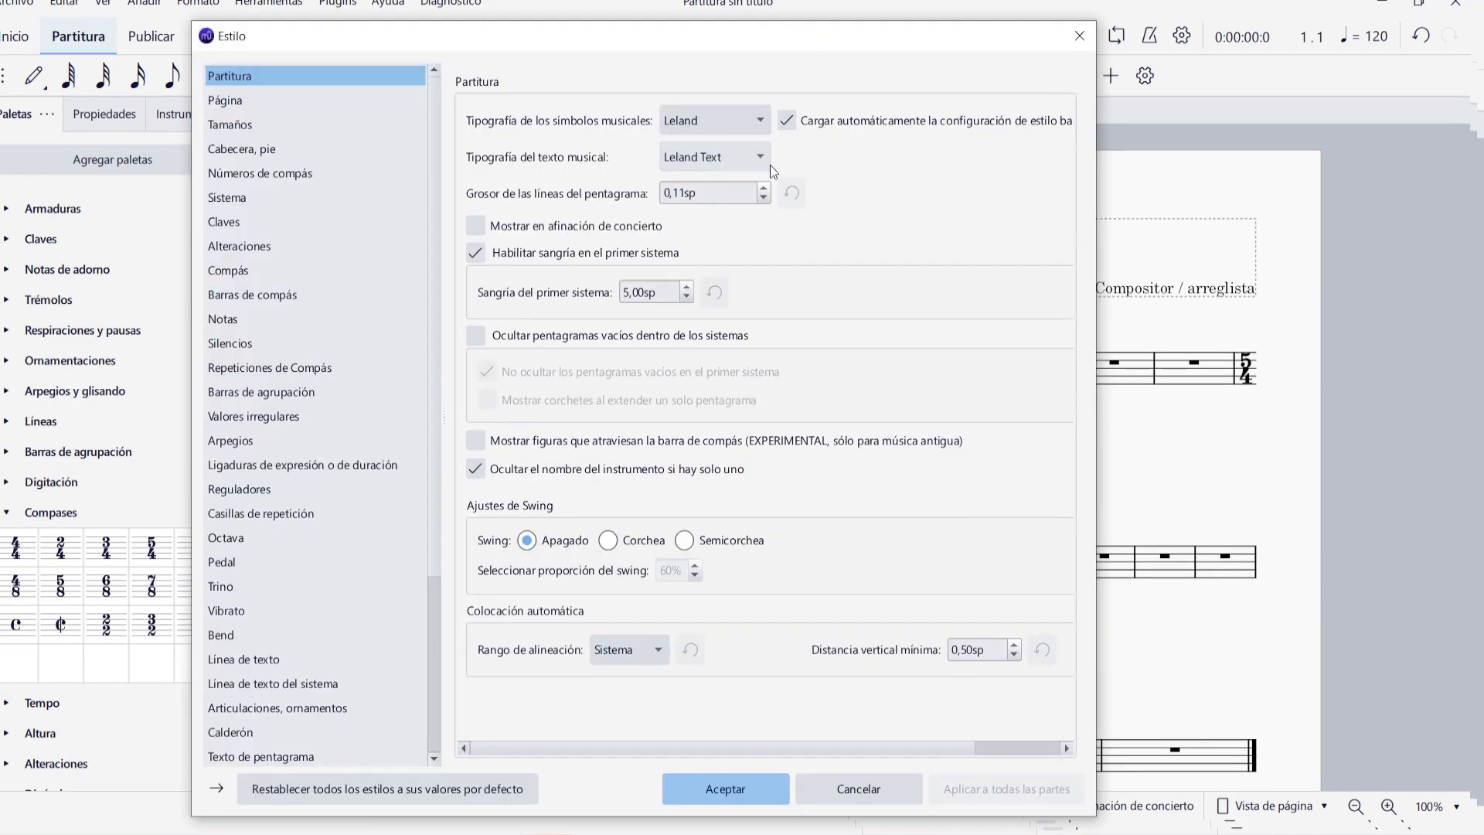
click(266, 100)
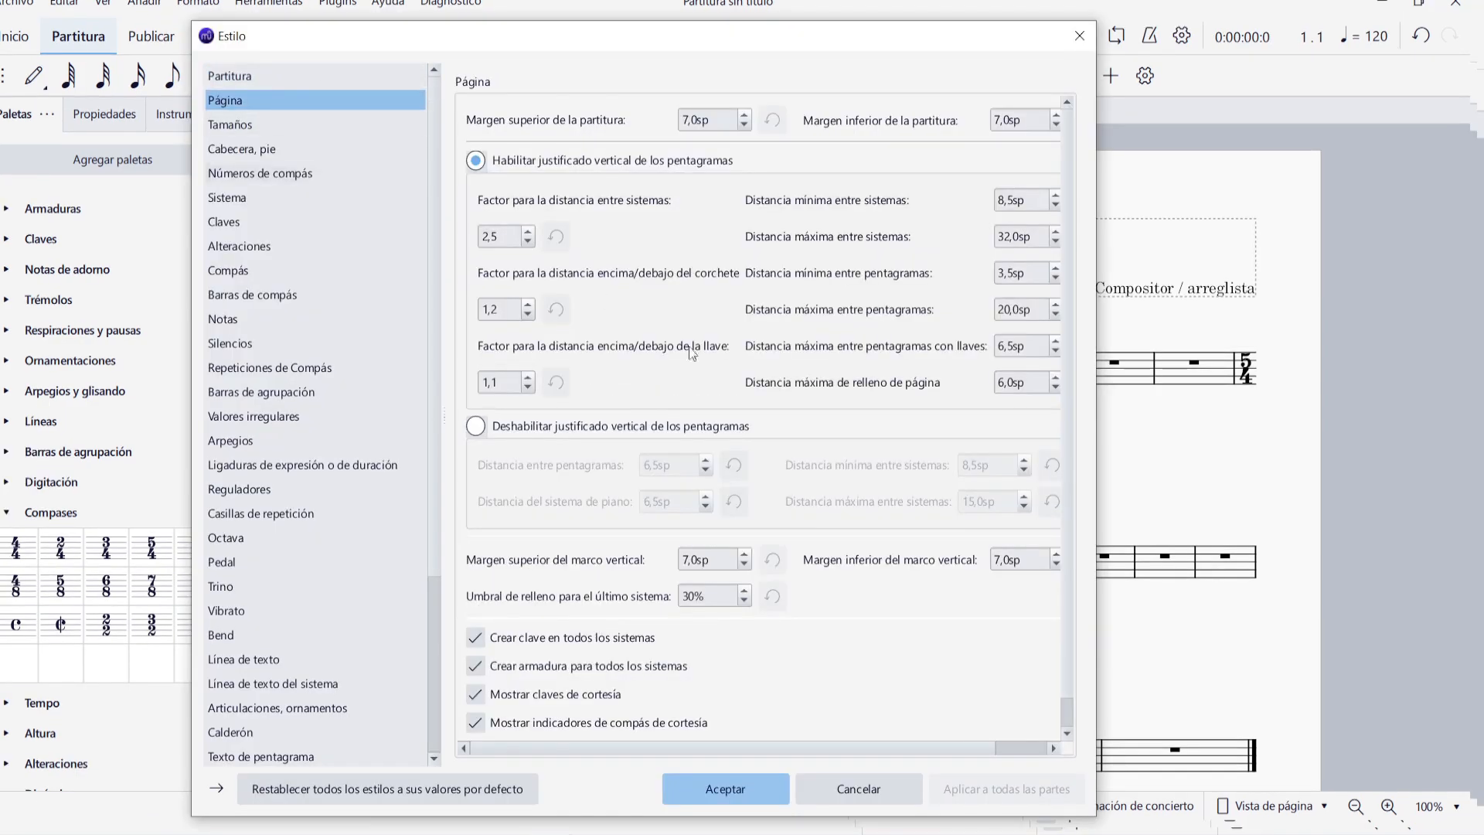
scroll(774, 411, down, 1)
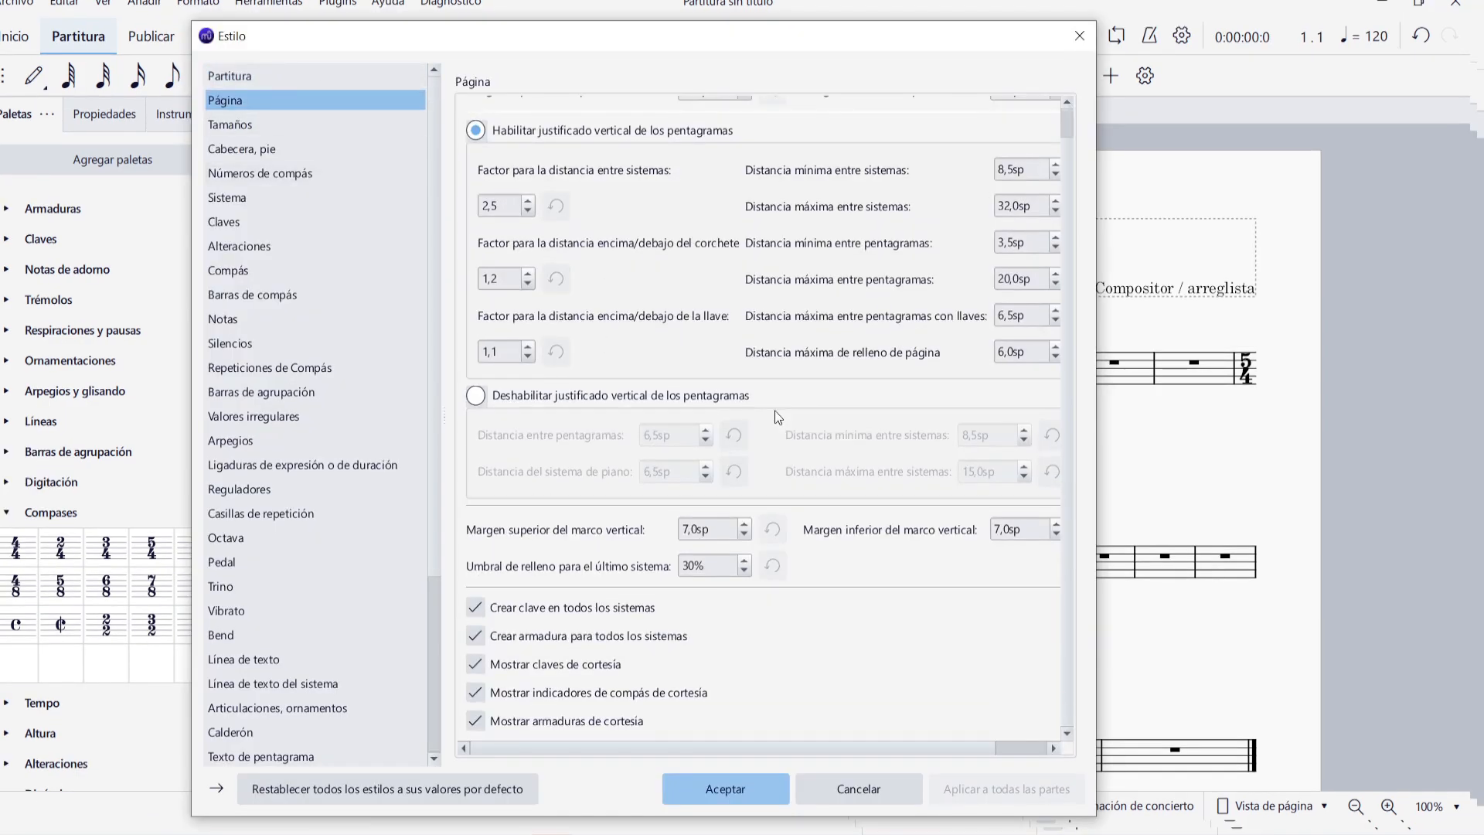
click(476, 692)
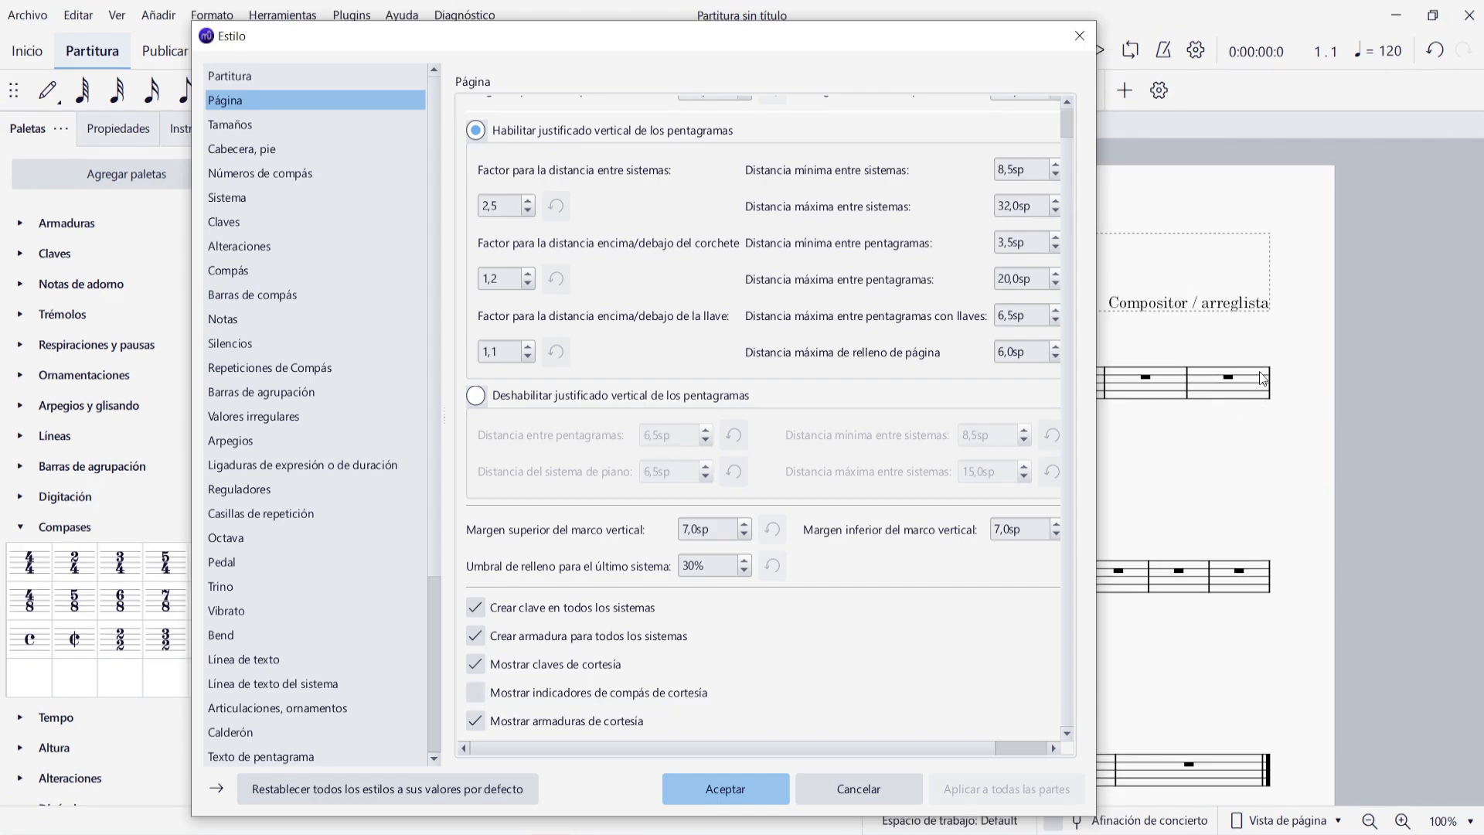
click(478, 696)
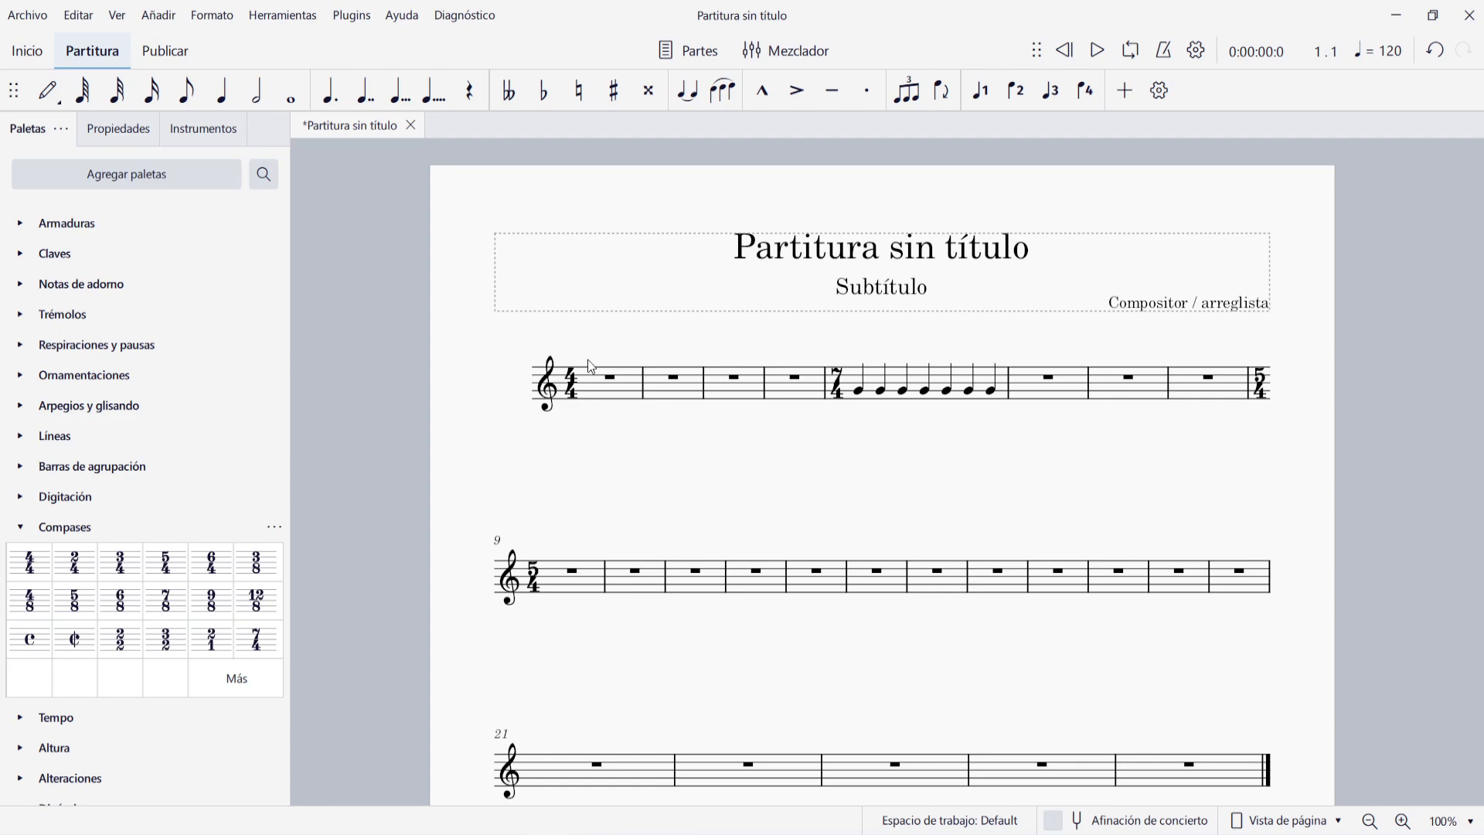
- Add a second staff with a bass clef to the Piano instrument
click(193, 129)
click(57, 221)
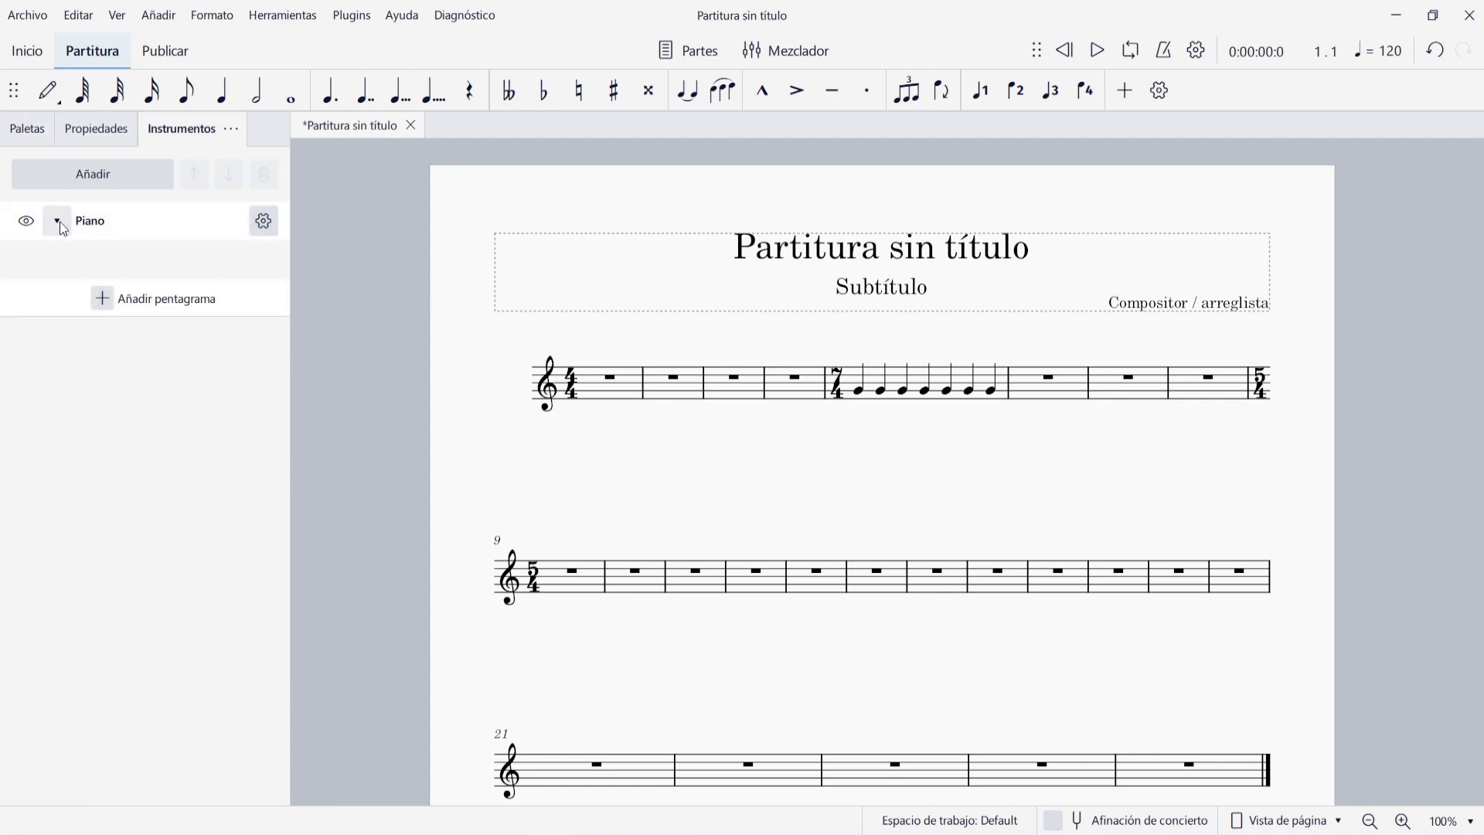
click(176, 303)
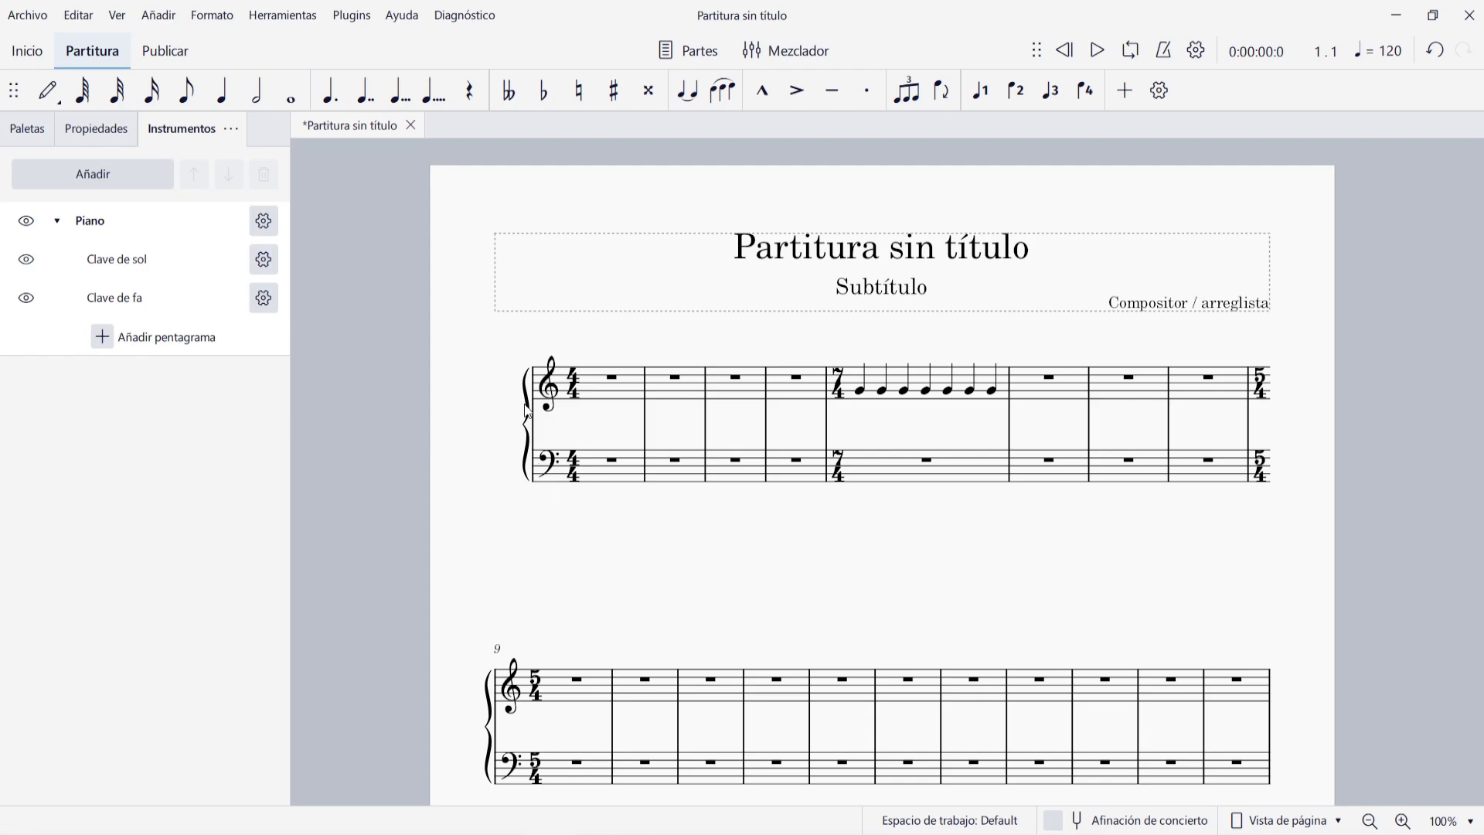
- Change the opening time signature to 3/4 on the piano's bass staff only
click(26, 127)
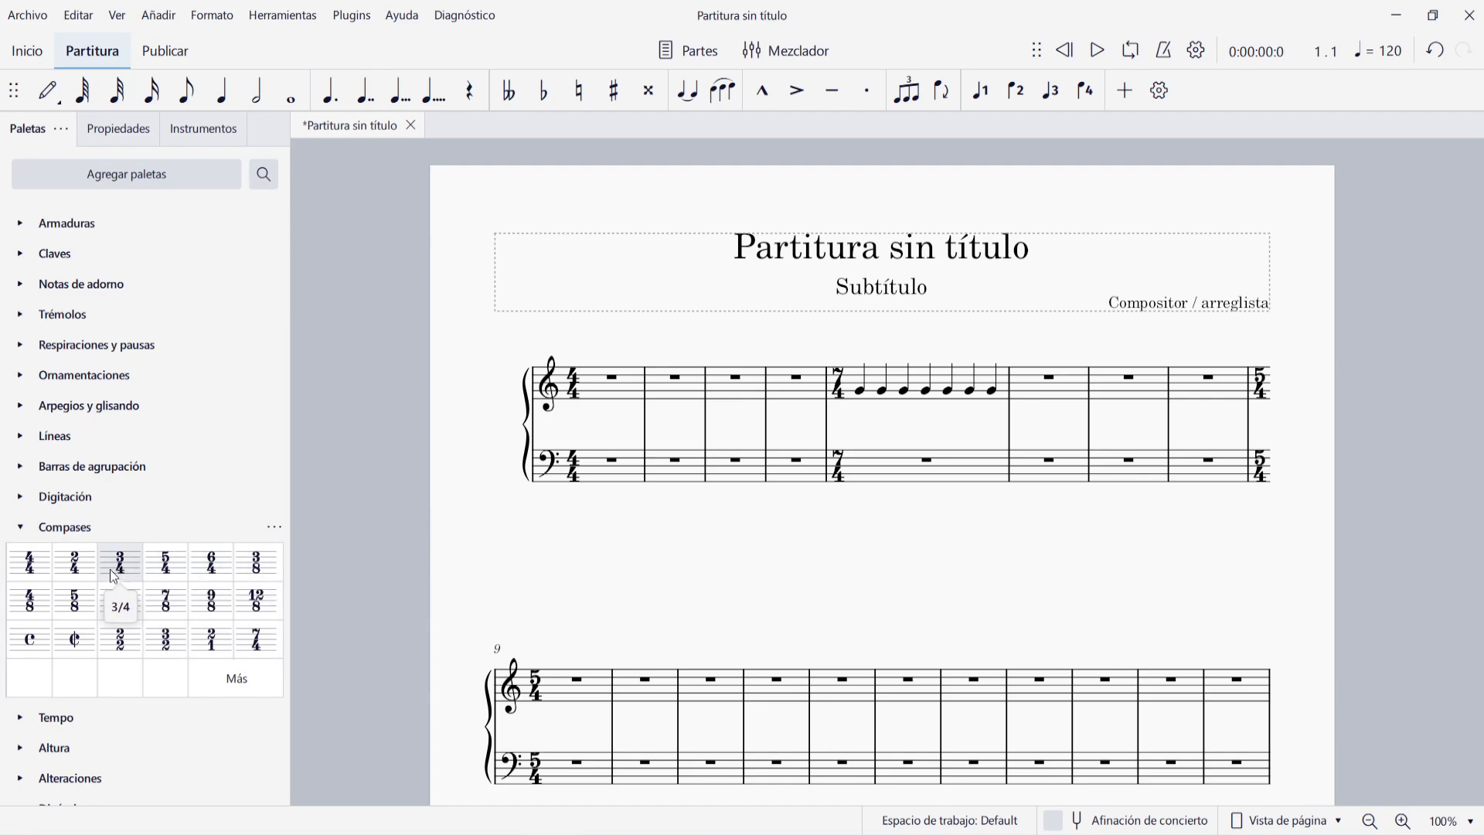
mouse_move(115, 566)
mouse_down()
mouse_move(364, 563)
mouse_move(563, 492)
mouse_move(574, 459)
mouse_move(607, 464)
mouse_move(594, 463)
mouse_move(601, 421)
mouse_move(598, 466)
mouse_up()
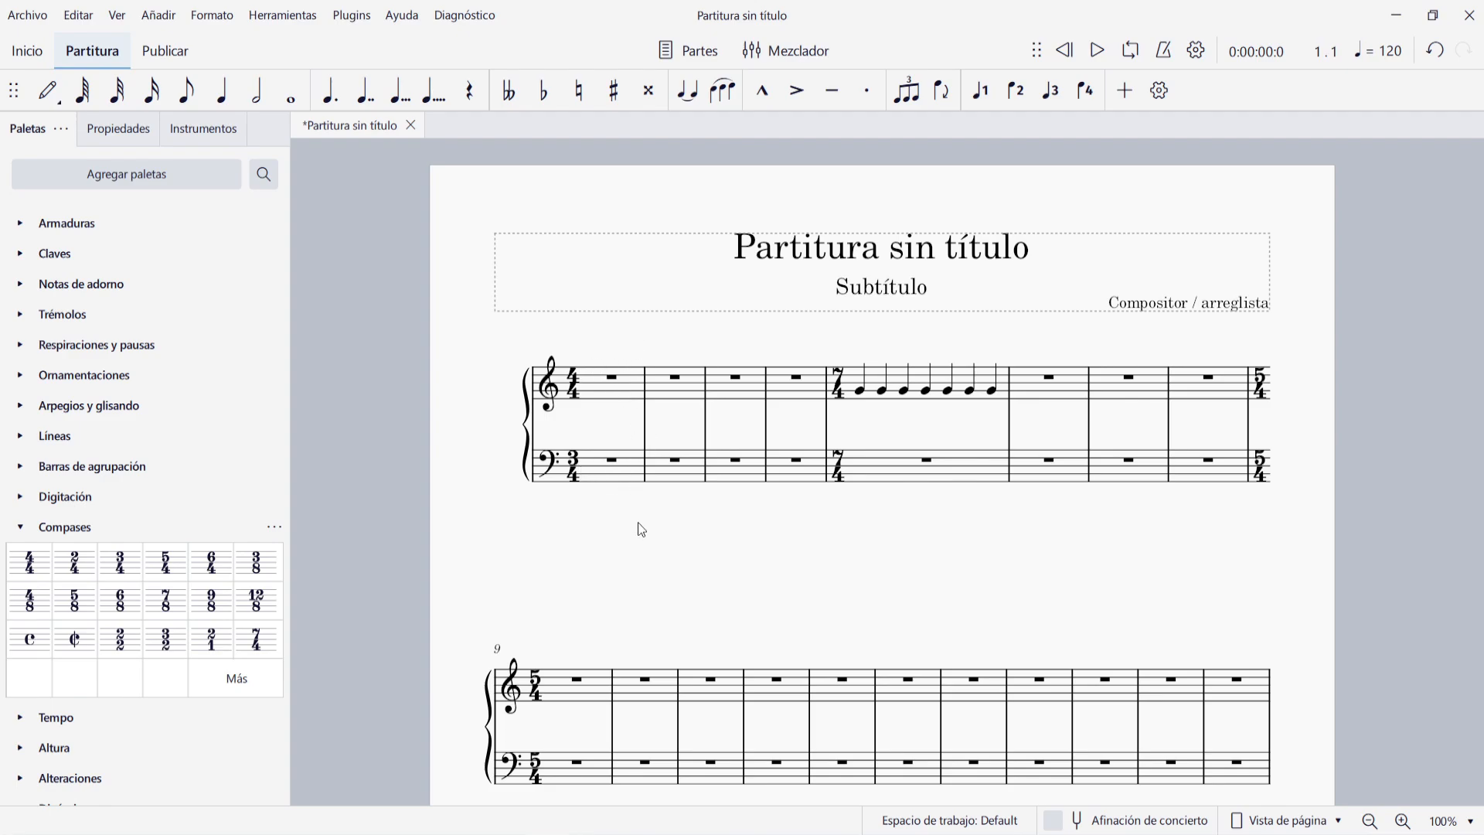
- Fill measure 1 of the treble staff with four G4 quarter notes
key(n)
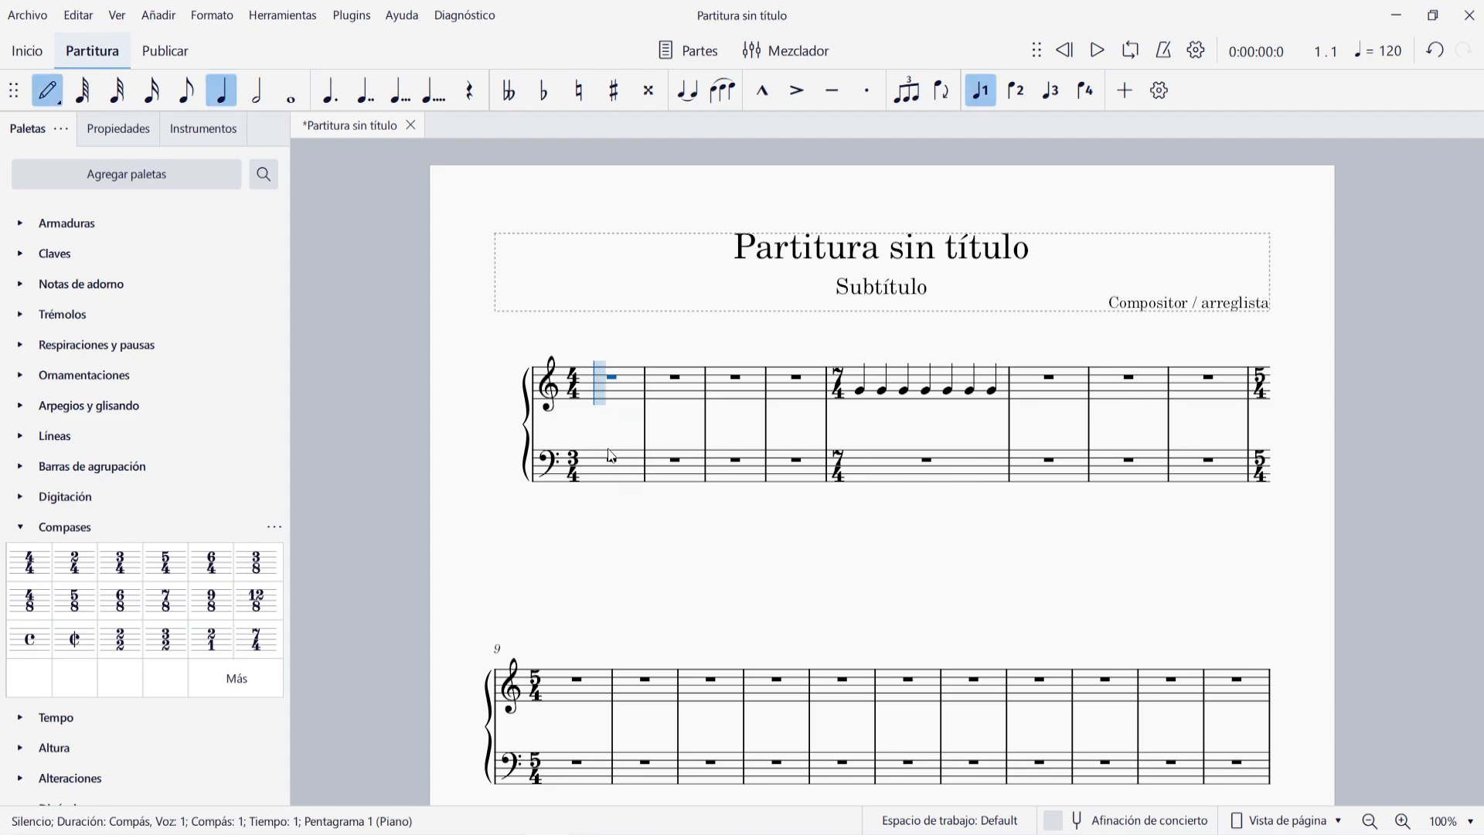
key(b)
key(b)
key(b)
key(b)
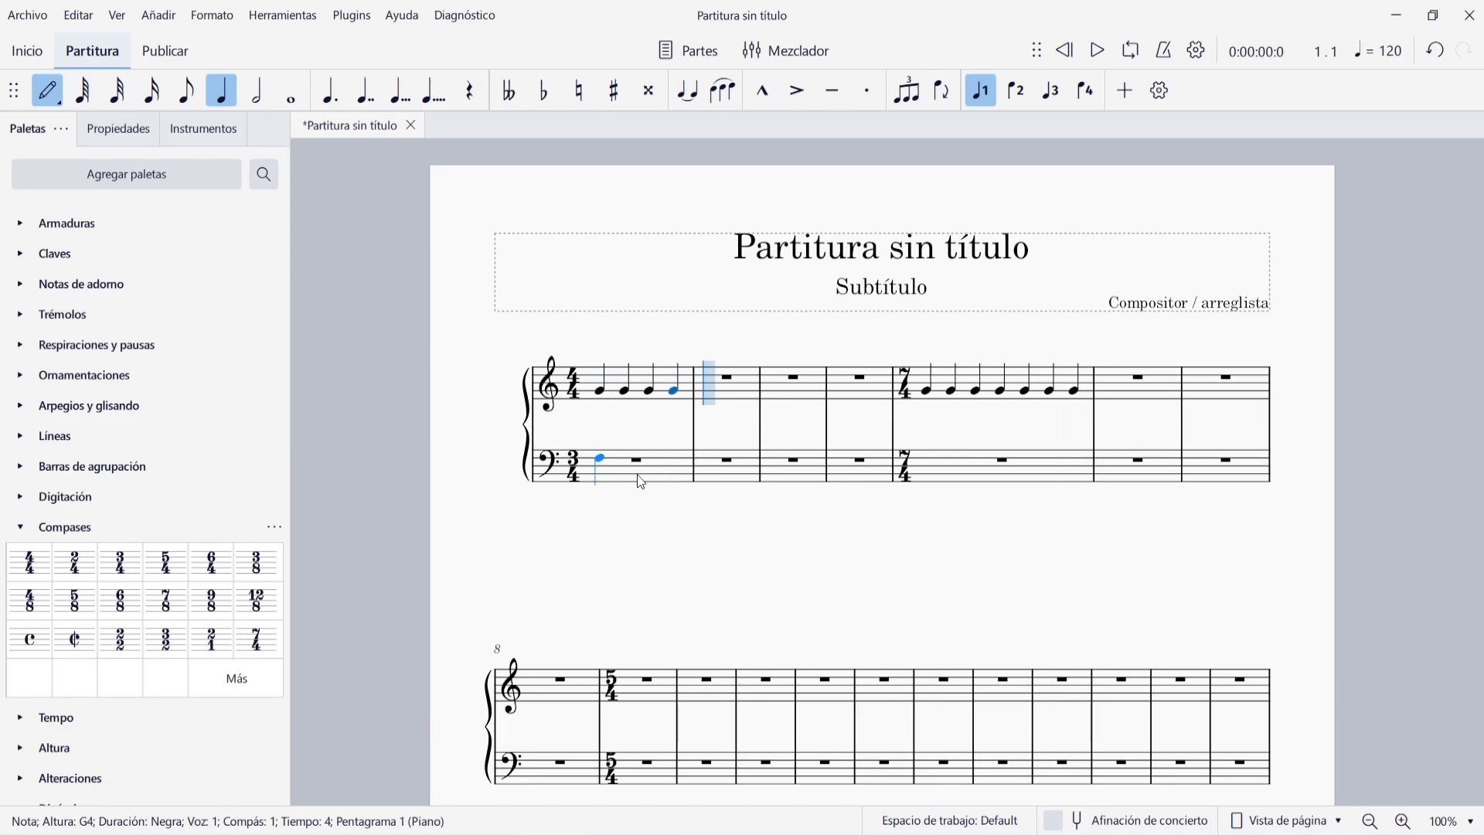
key(Escape)
- Fill measure 1 of the bass staff with three G3 quarter notes
click(639, 476)
key(n)
key(g)
key(g)
key(g)
key(Escape)
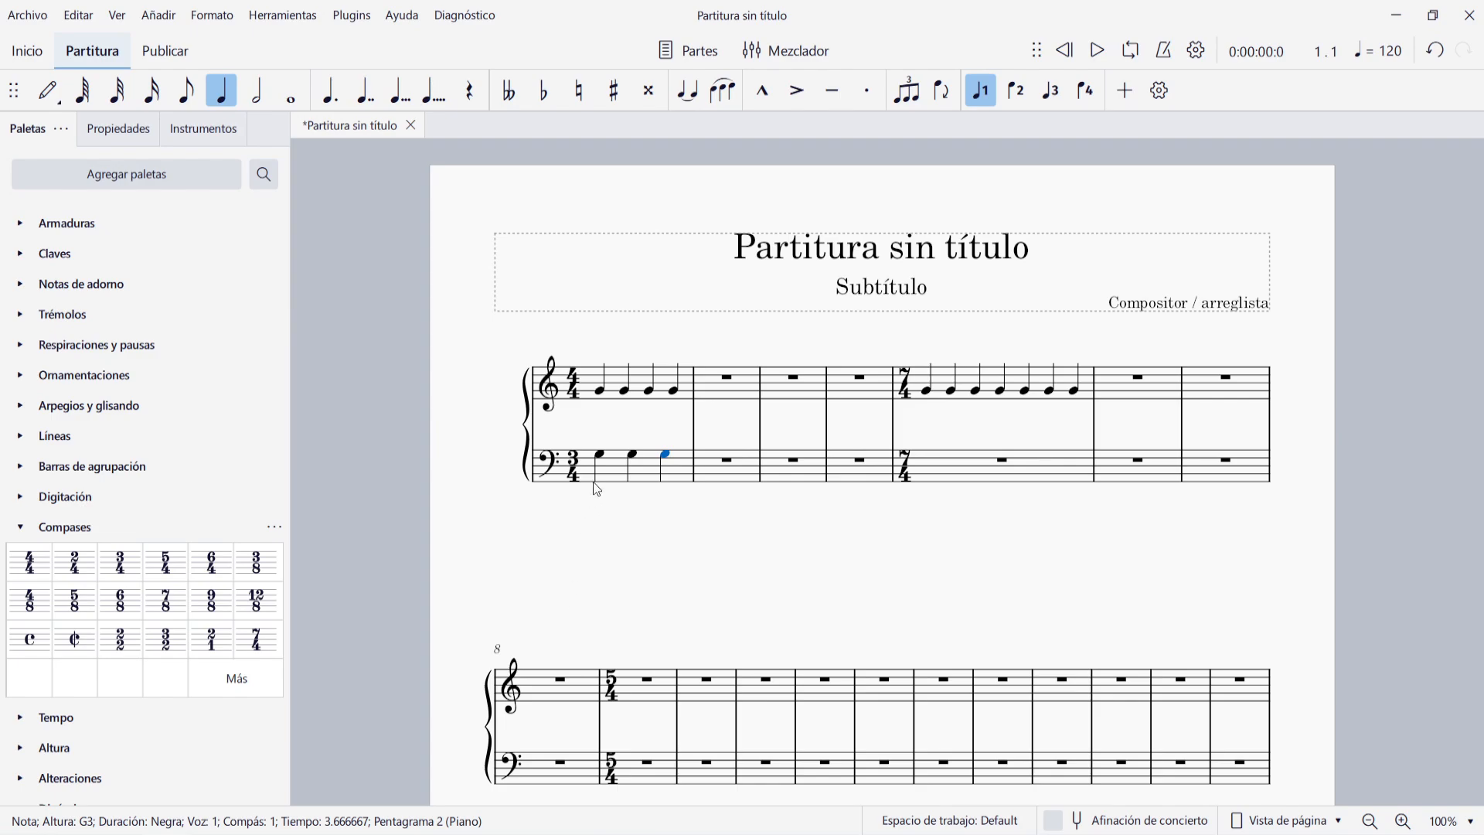
- Scale the opening 4/4 and 3/4 time signatures to 200% in both width and height
click(570, 386)
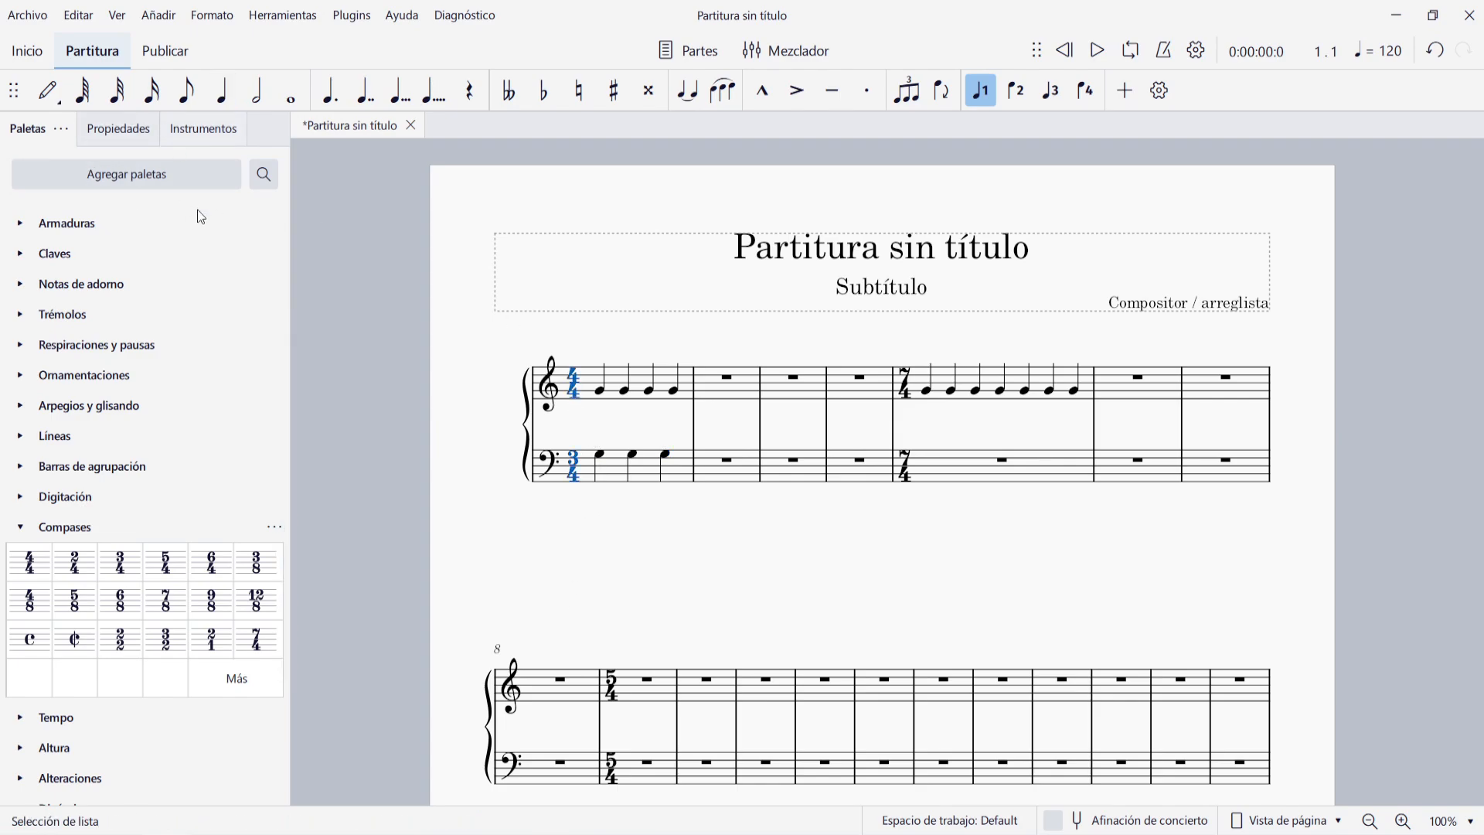
click(117, 136)
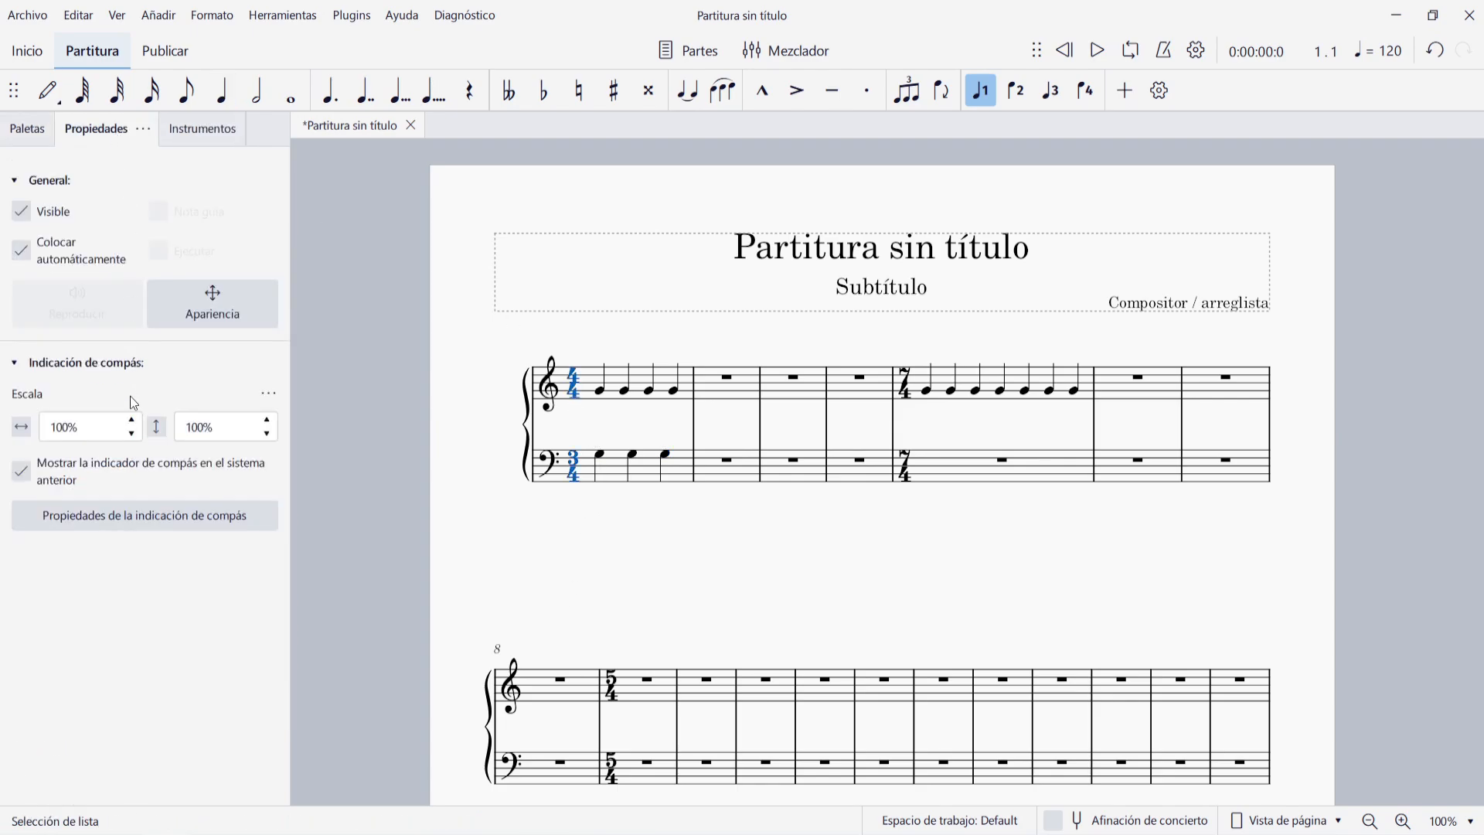
click(53, 428)
key(Delete)
text(2)
click(186, 423)
key(Delete)
text(2)
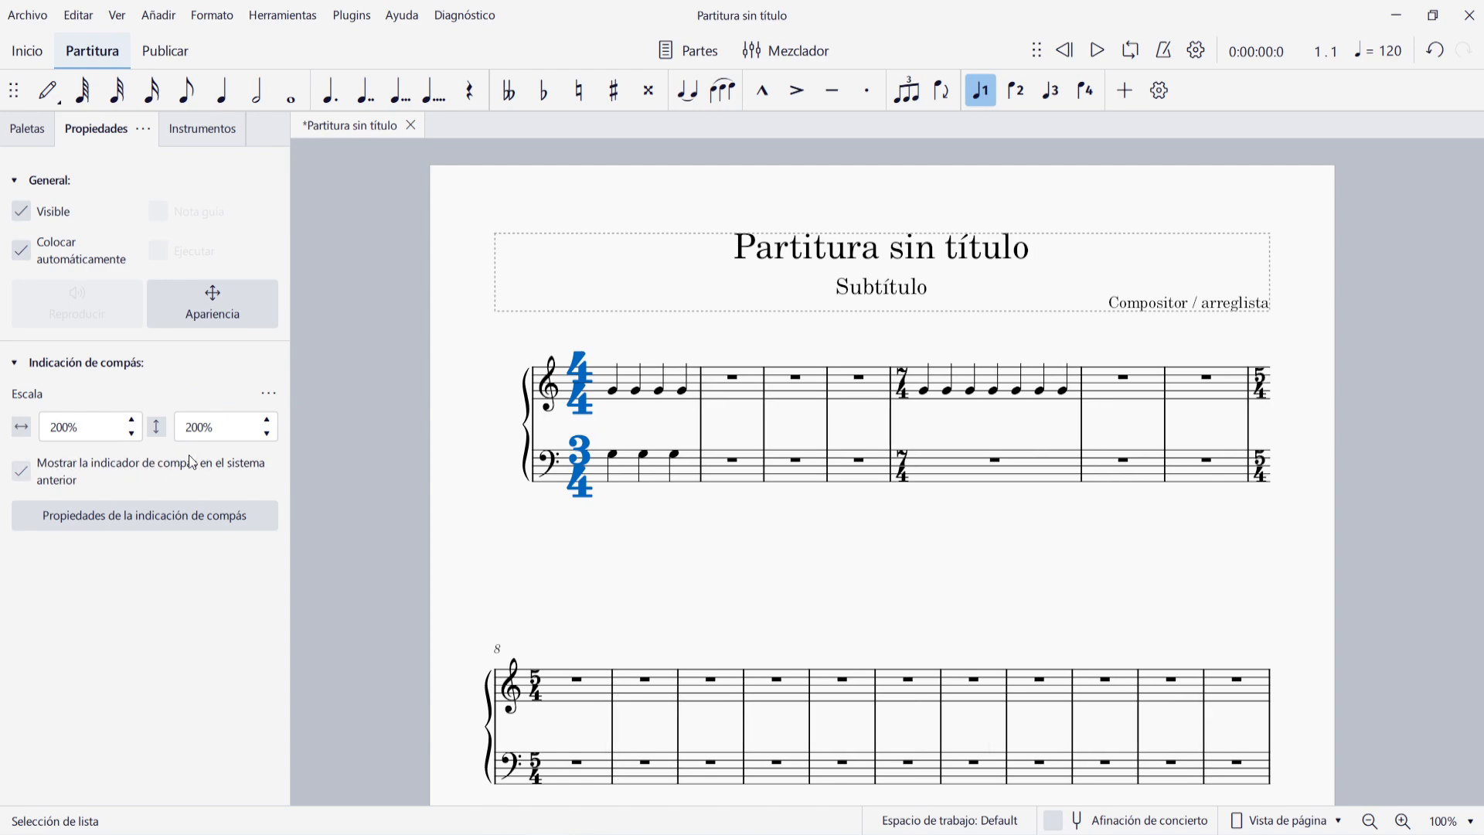
click(212, 15)
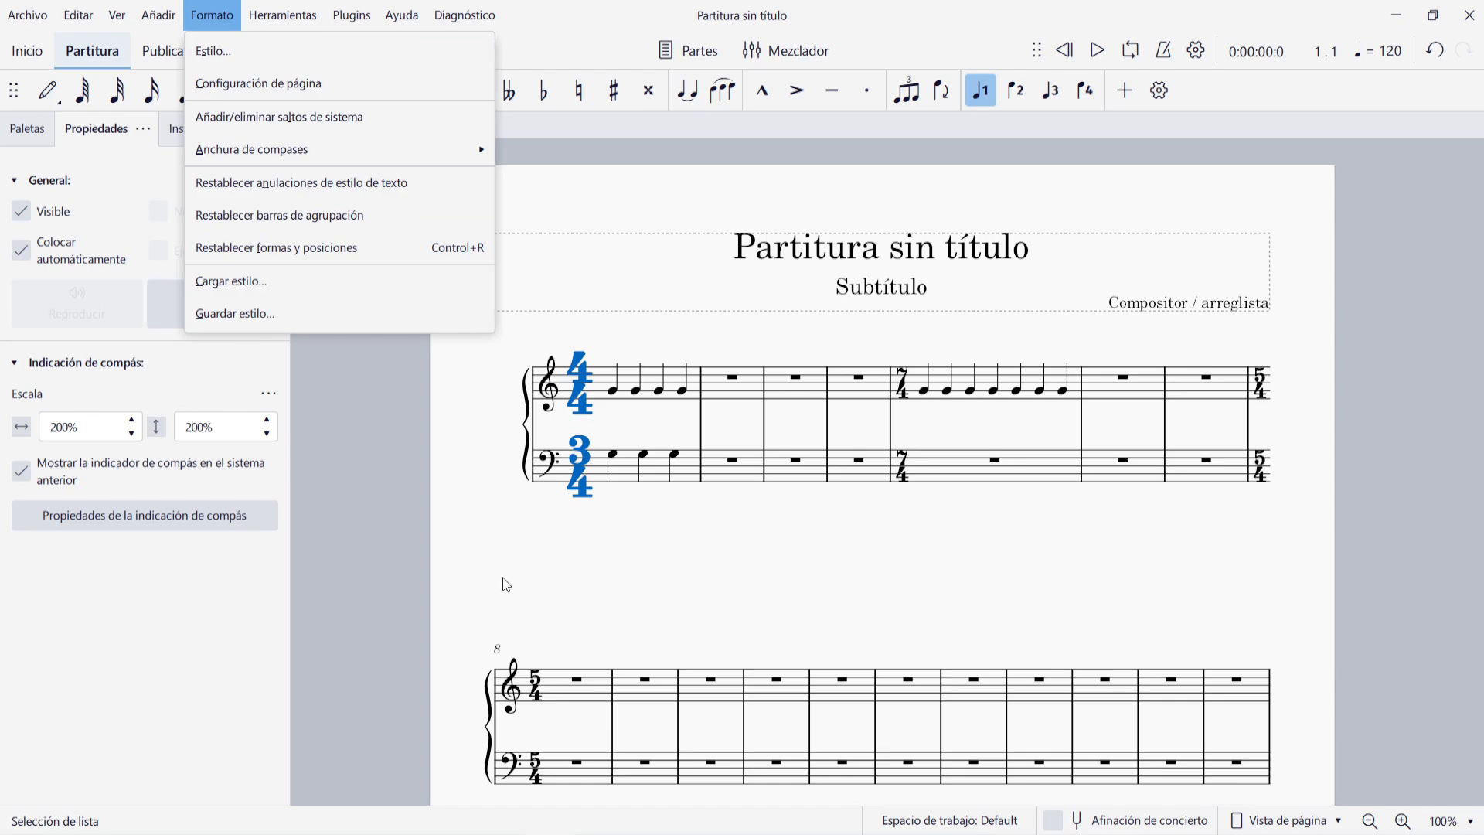
click(523, 585)
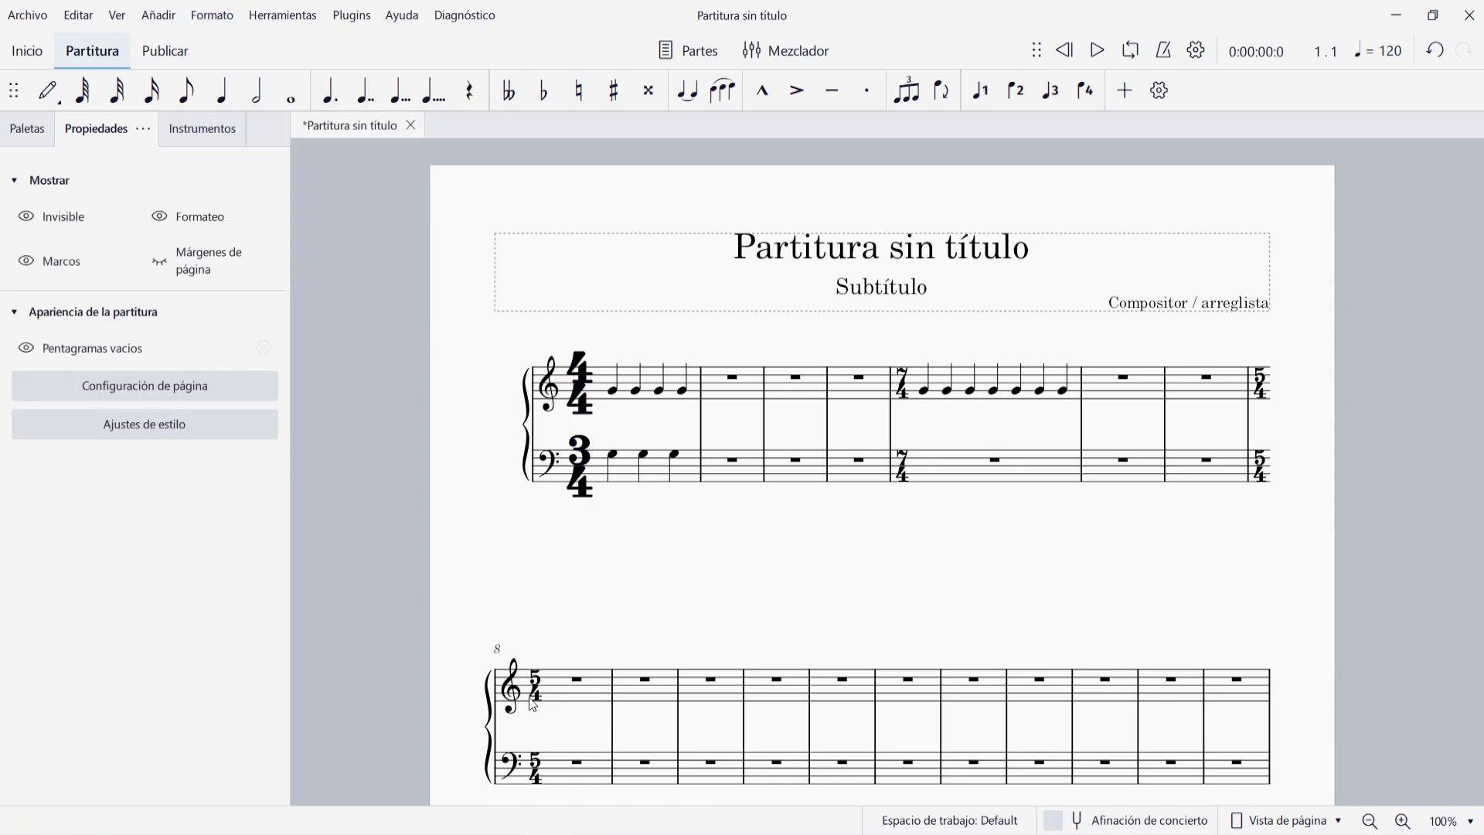
- Turn the courtesy display on the previous system off and back on for the 5/4 time signature of the second system
click(537, 690)
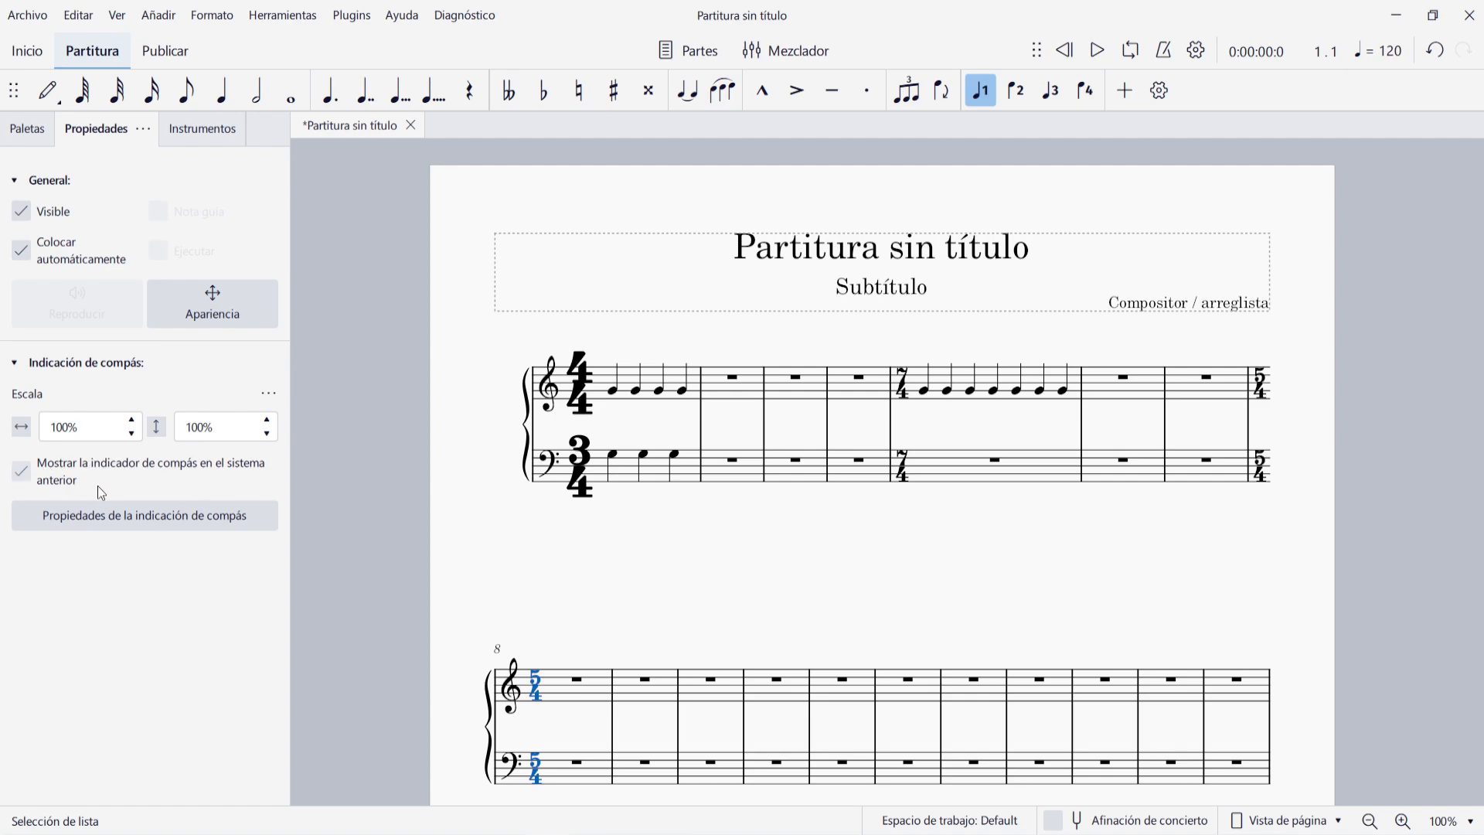
click(29, 478)
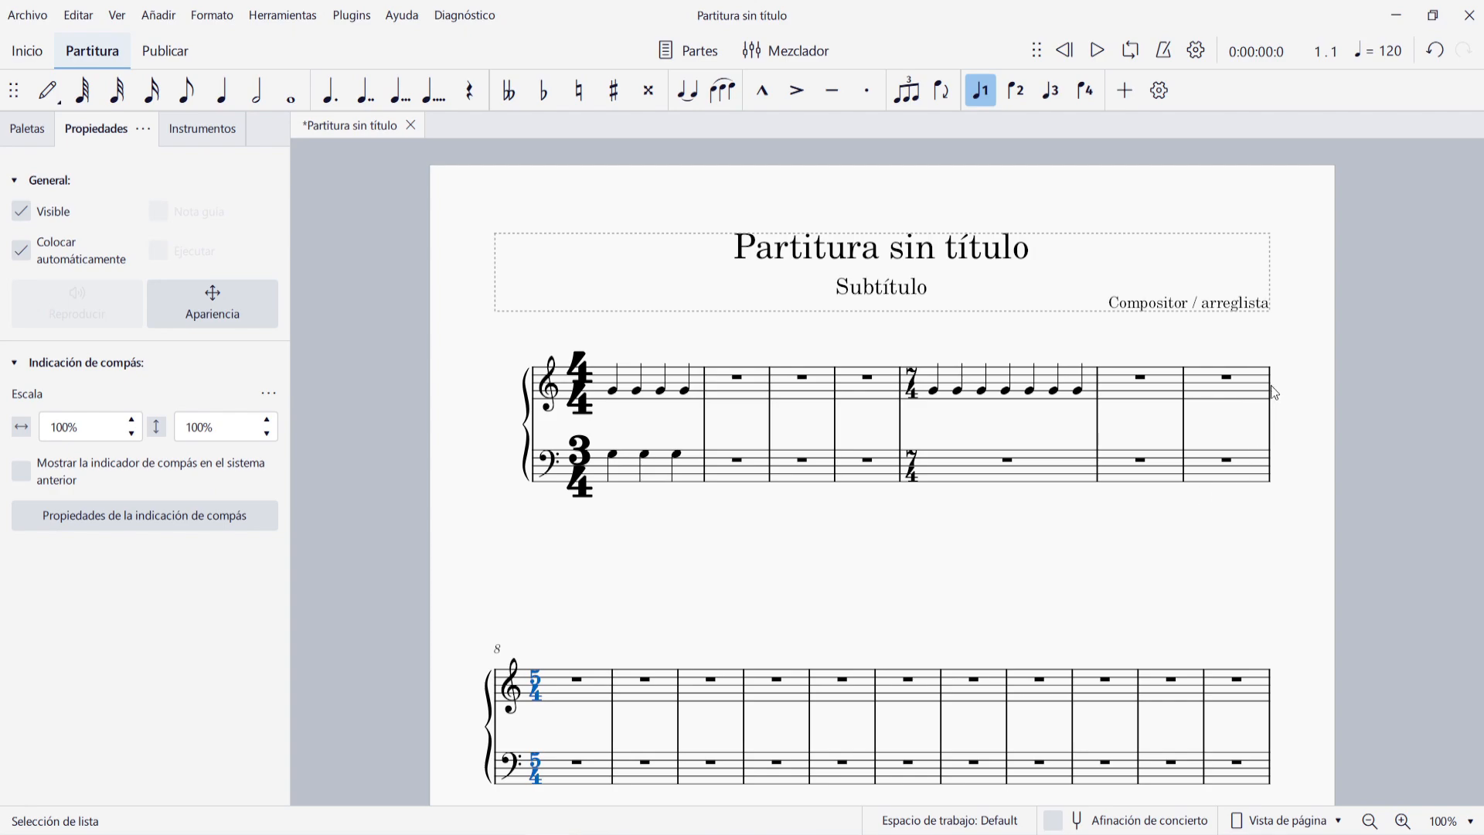
click(31, 479)
- Examine the appearance options, including the other symbols, in the 5/4 time signature's properties
click(137, 517)
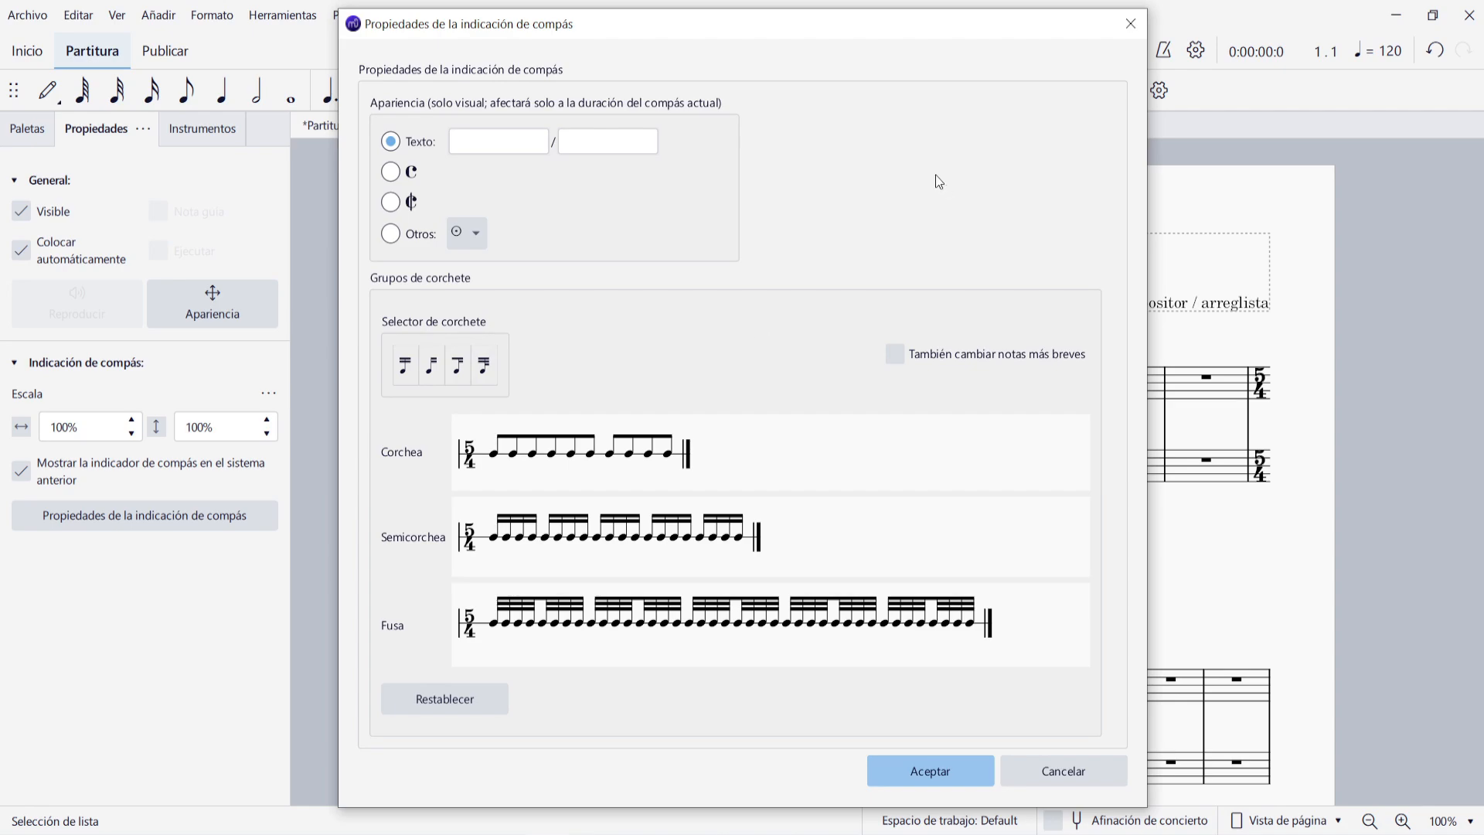
click(494, 144)
click(392, 240)
click(473, 234)
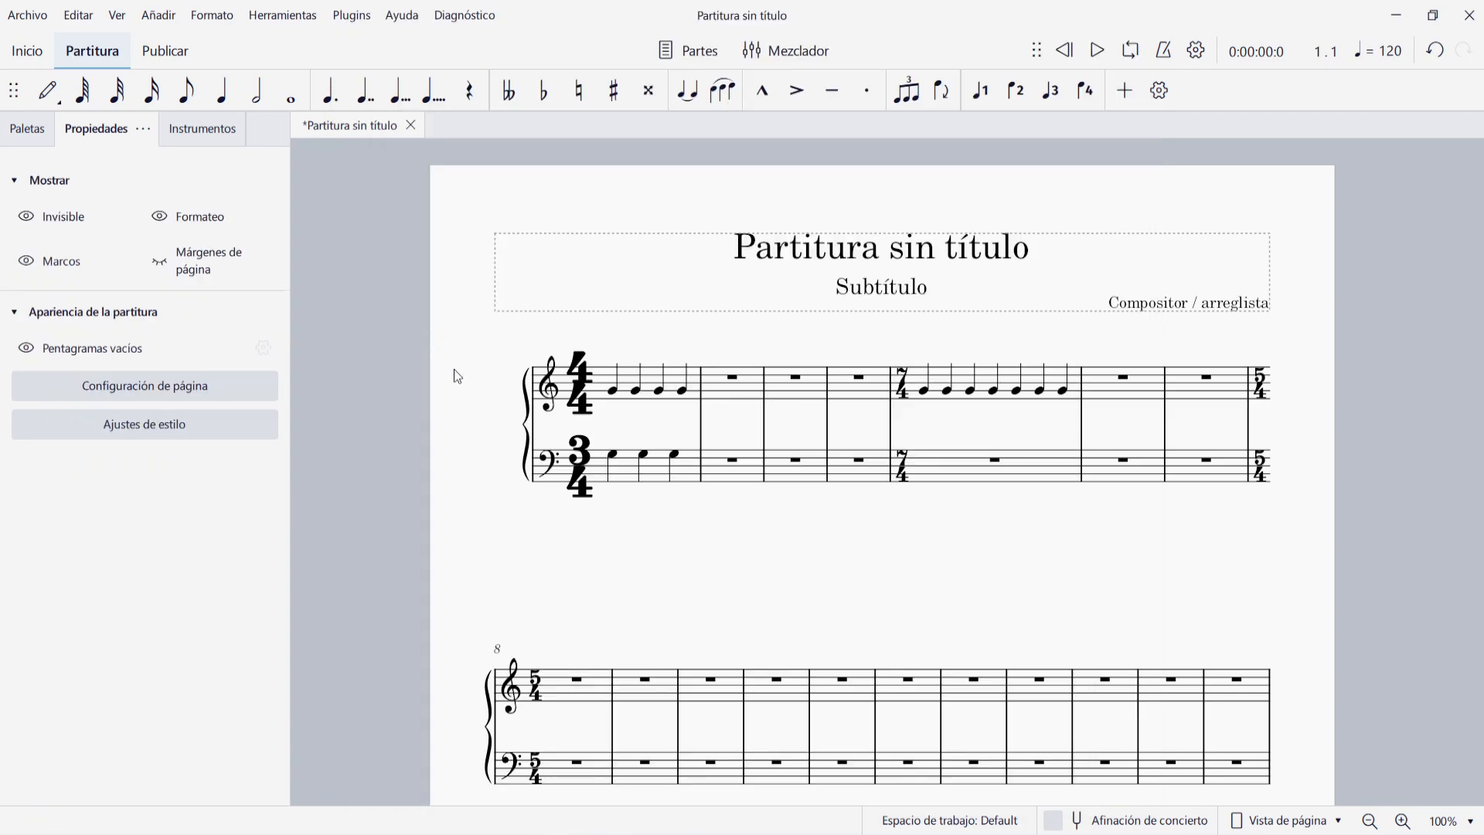
- Set the scale of the opening time signatures to 100% in both width and height
click(576, 386)
click(119, 437)
text(100)
drag(194, 432, 168, 437)
text(1)
click(420, 402)
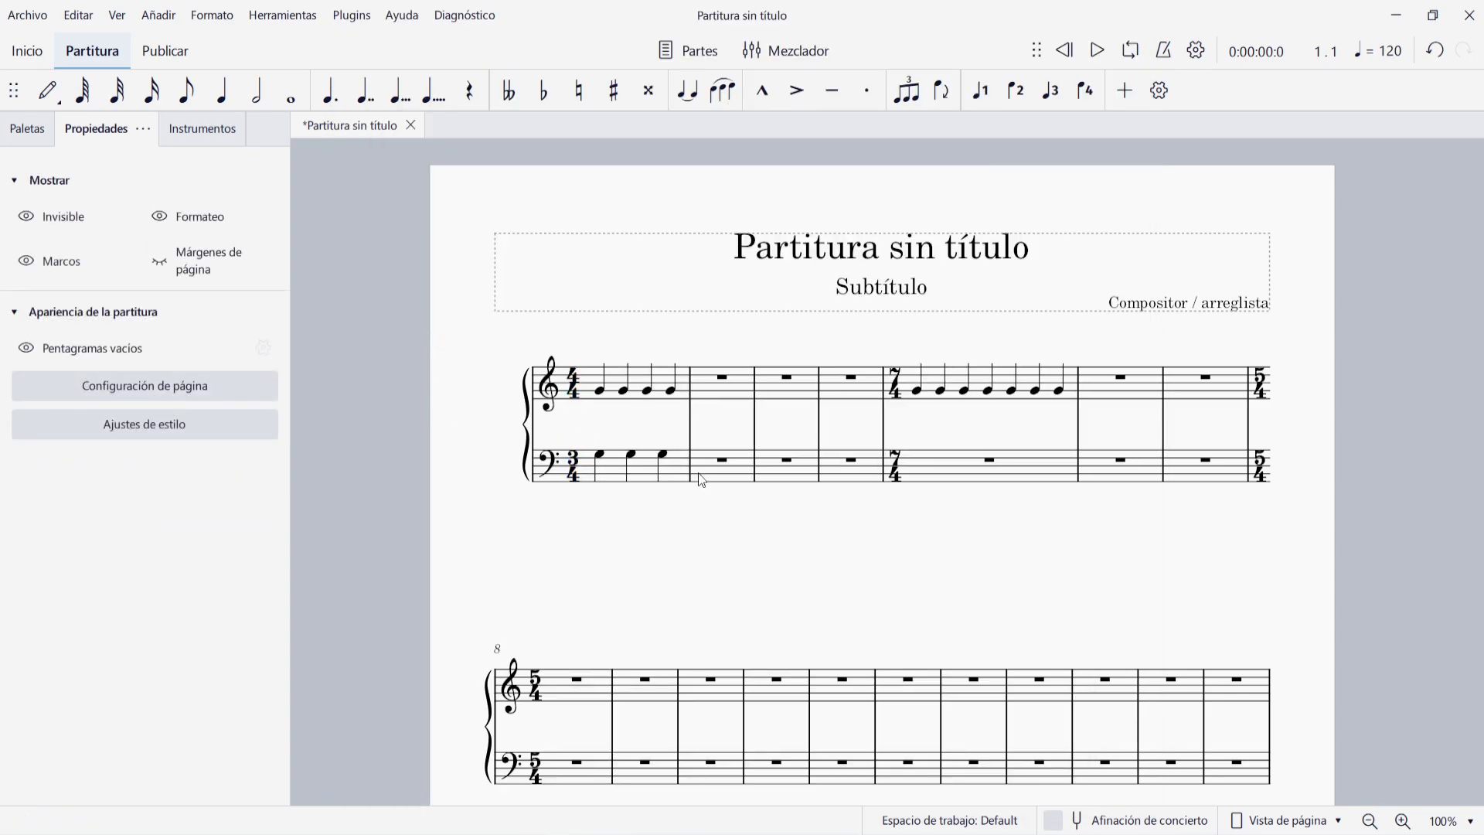
- Delete the 7/4 and 5/4 time signatures and clear the notes from the score
click(899, 372)
key(Delete)
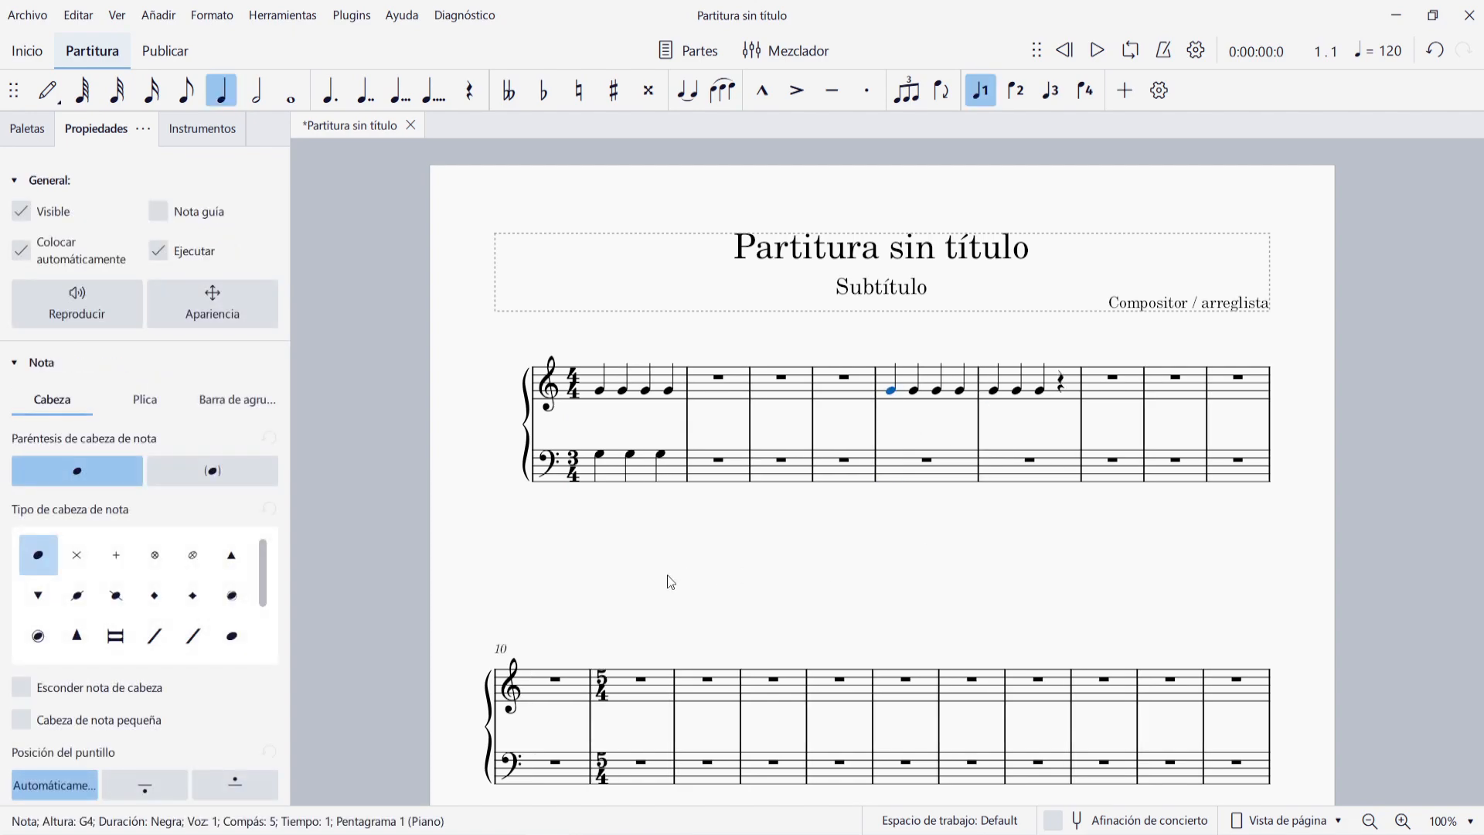
click(606, 687)
key(Delete)
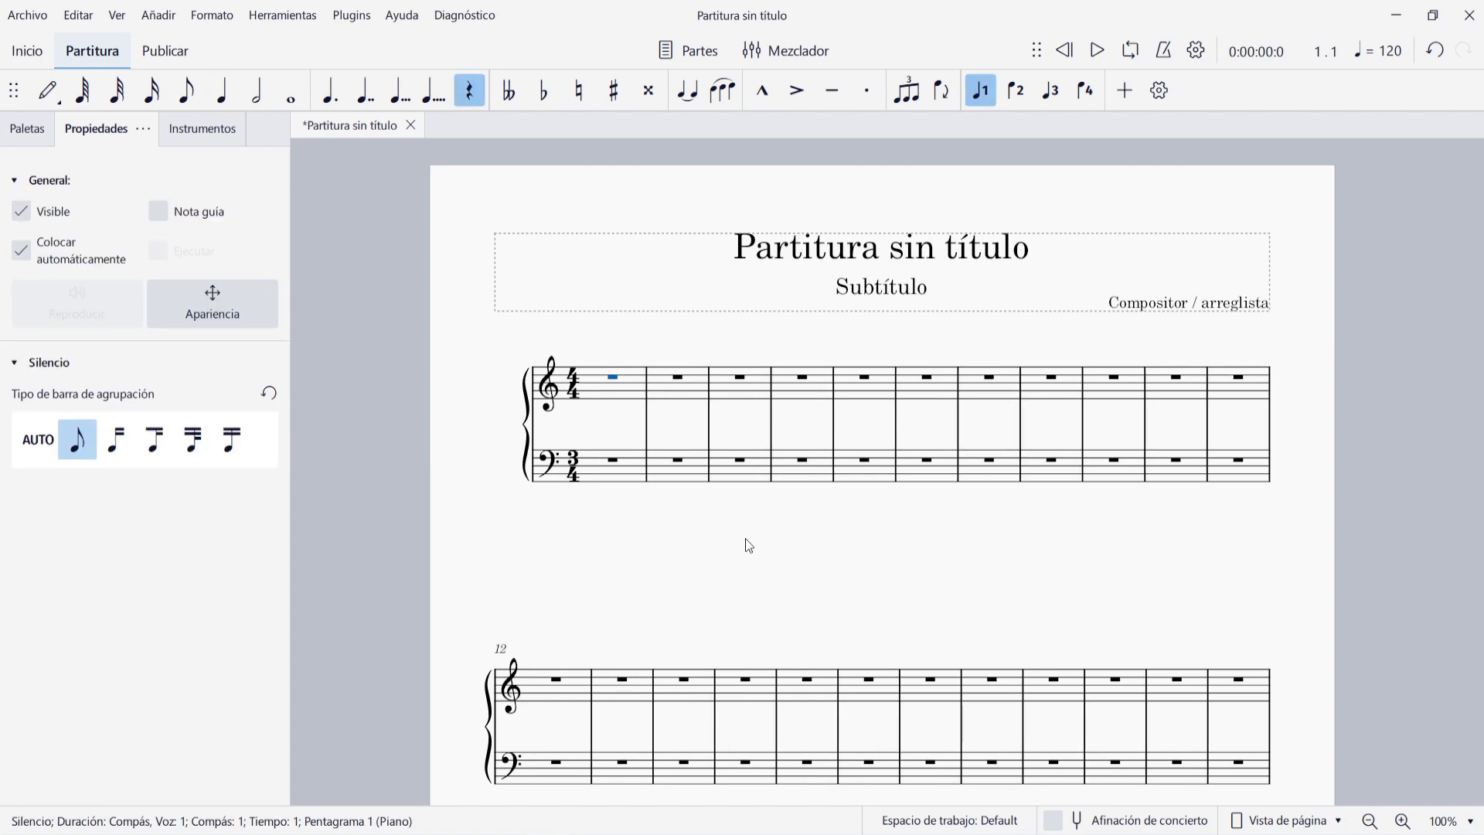
click(655, 586)
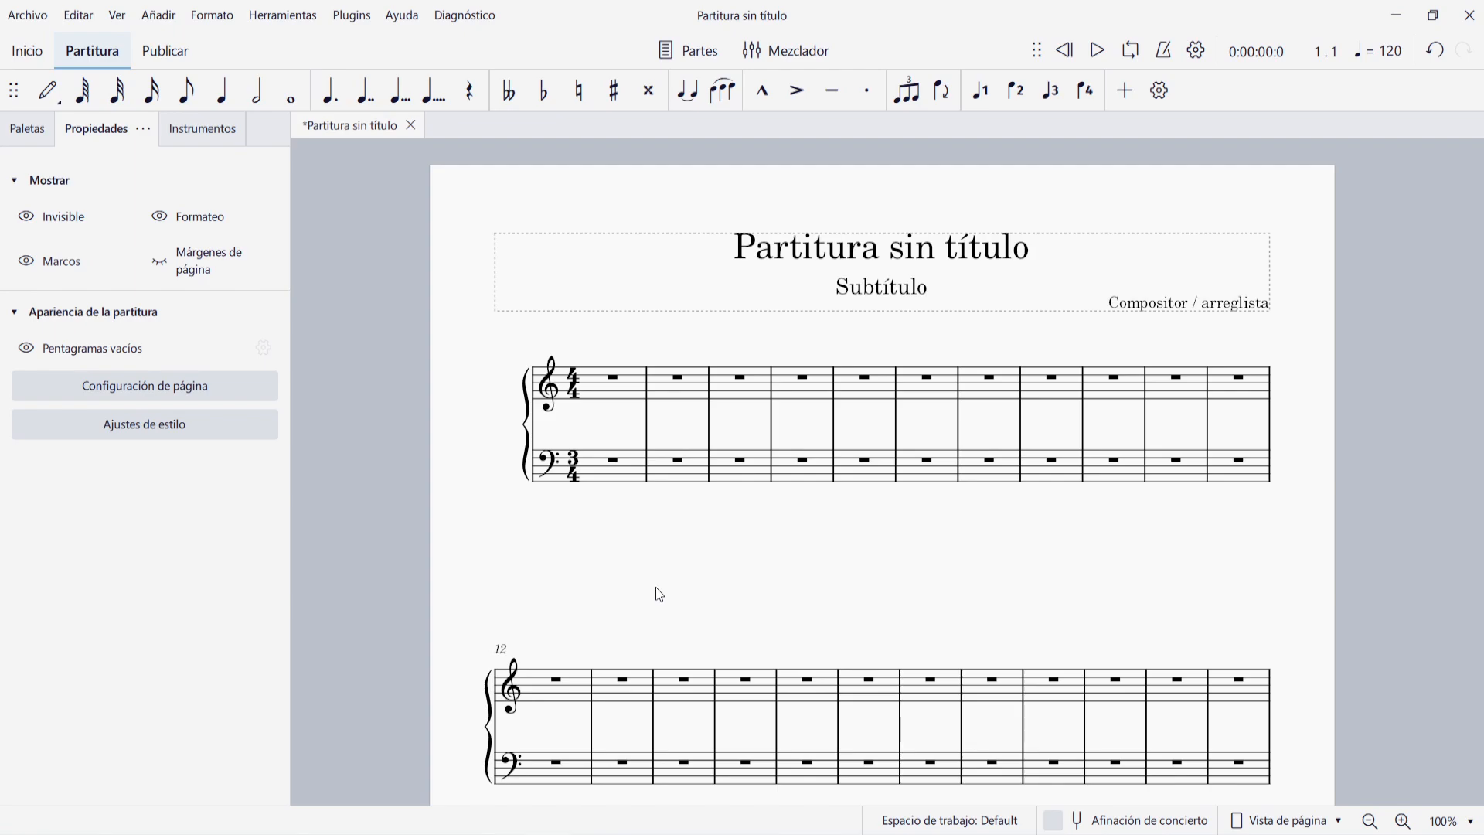
- Open the measure properties of measure 2, then step to measure 1 and back to measure 2
click(700, 398)
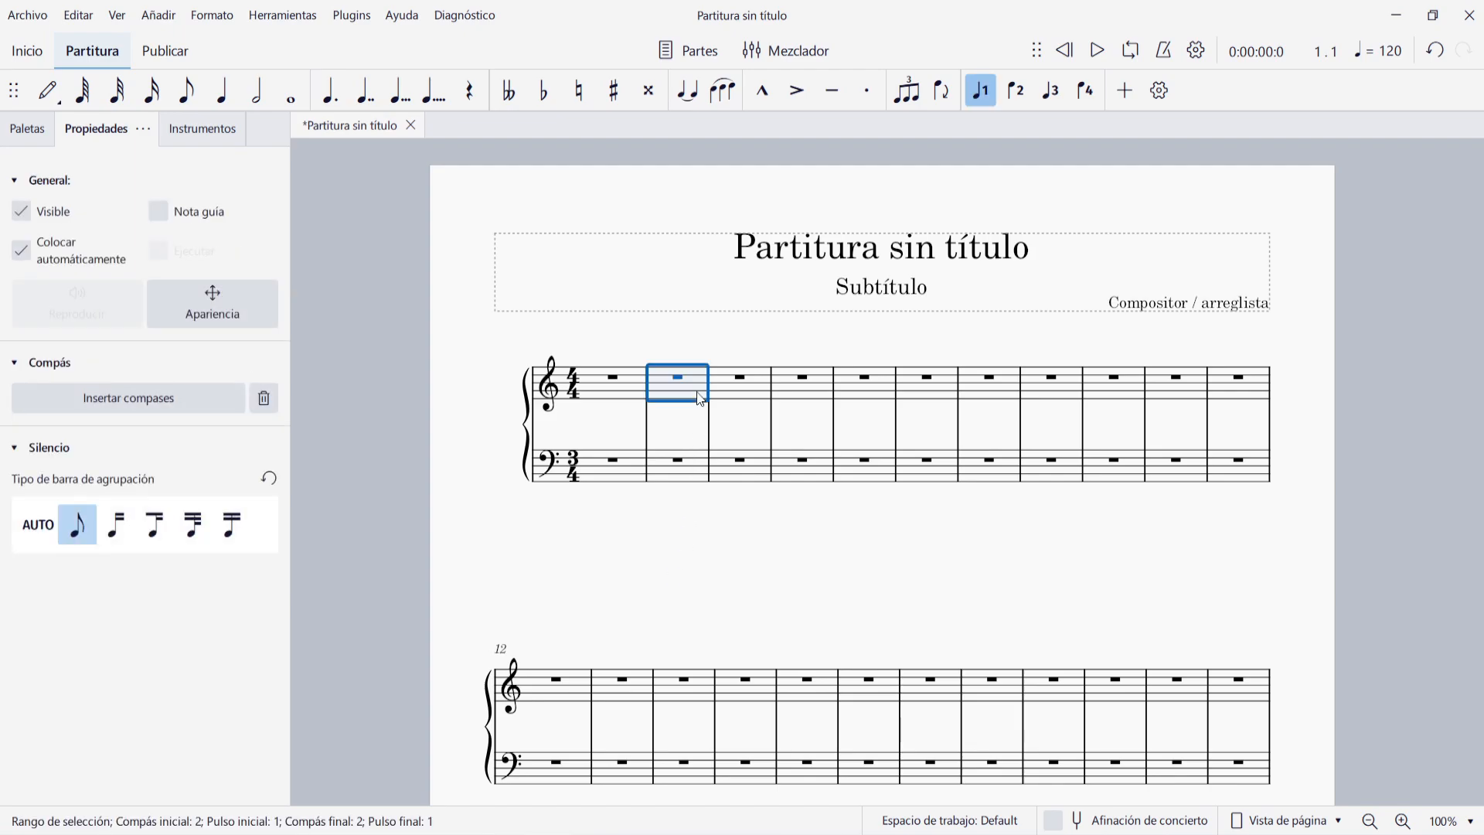
right_click(699, 398)
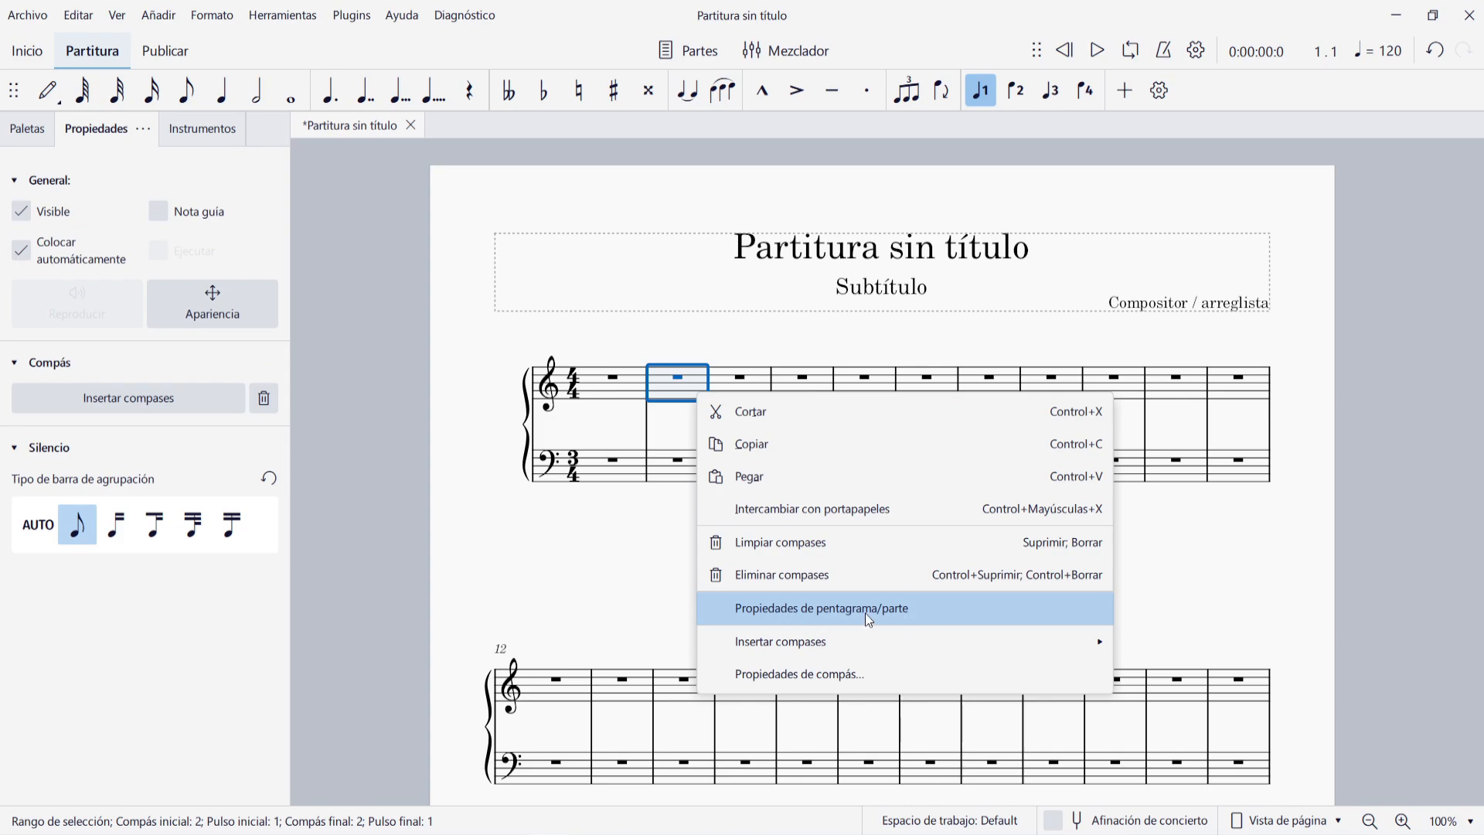
click(850, 683)
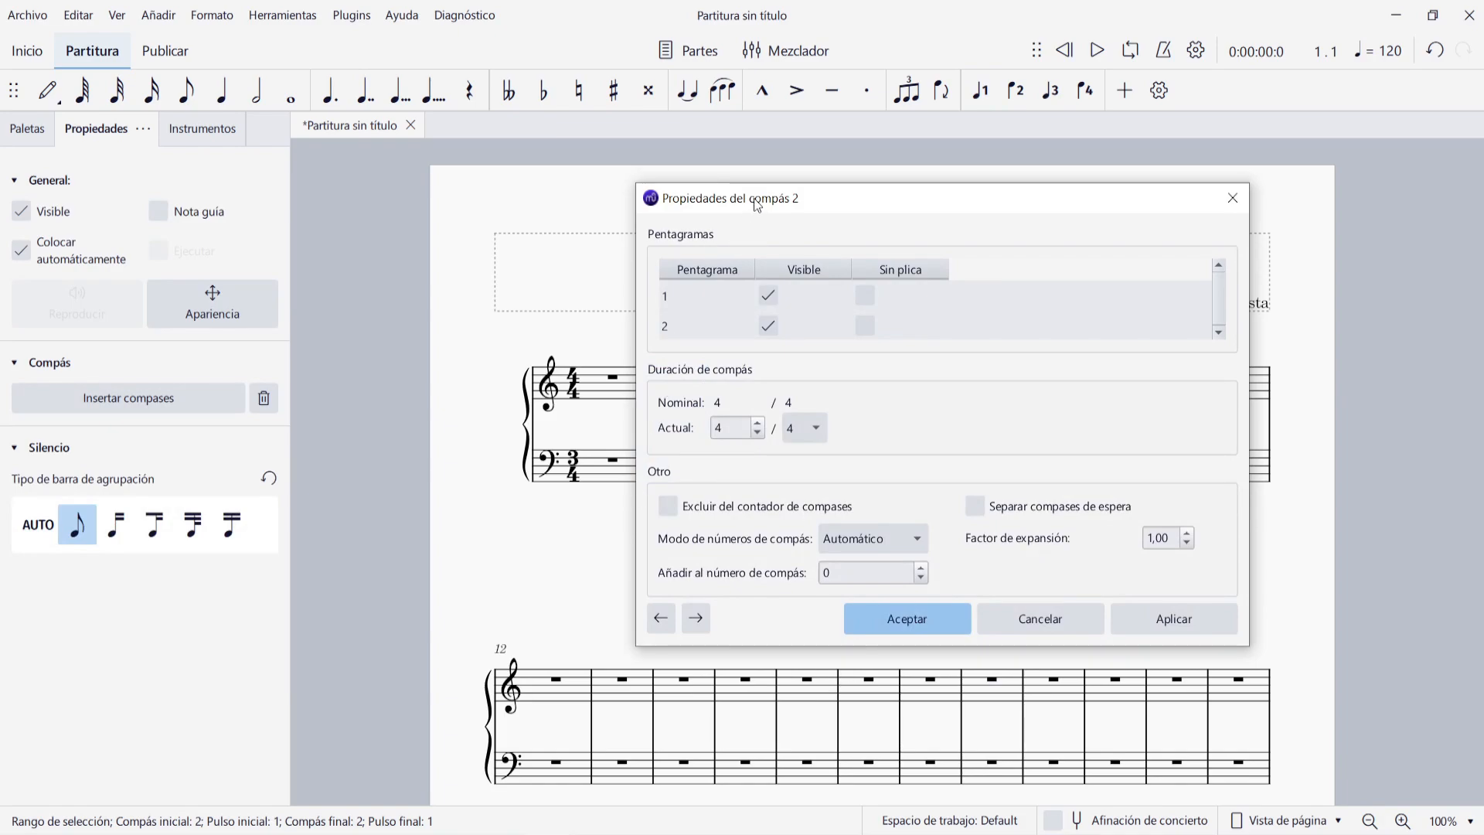
drag(756, 204, 975, 204)
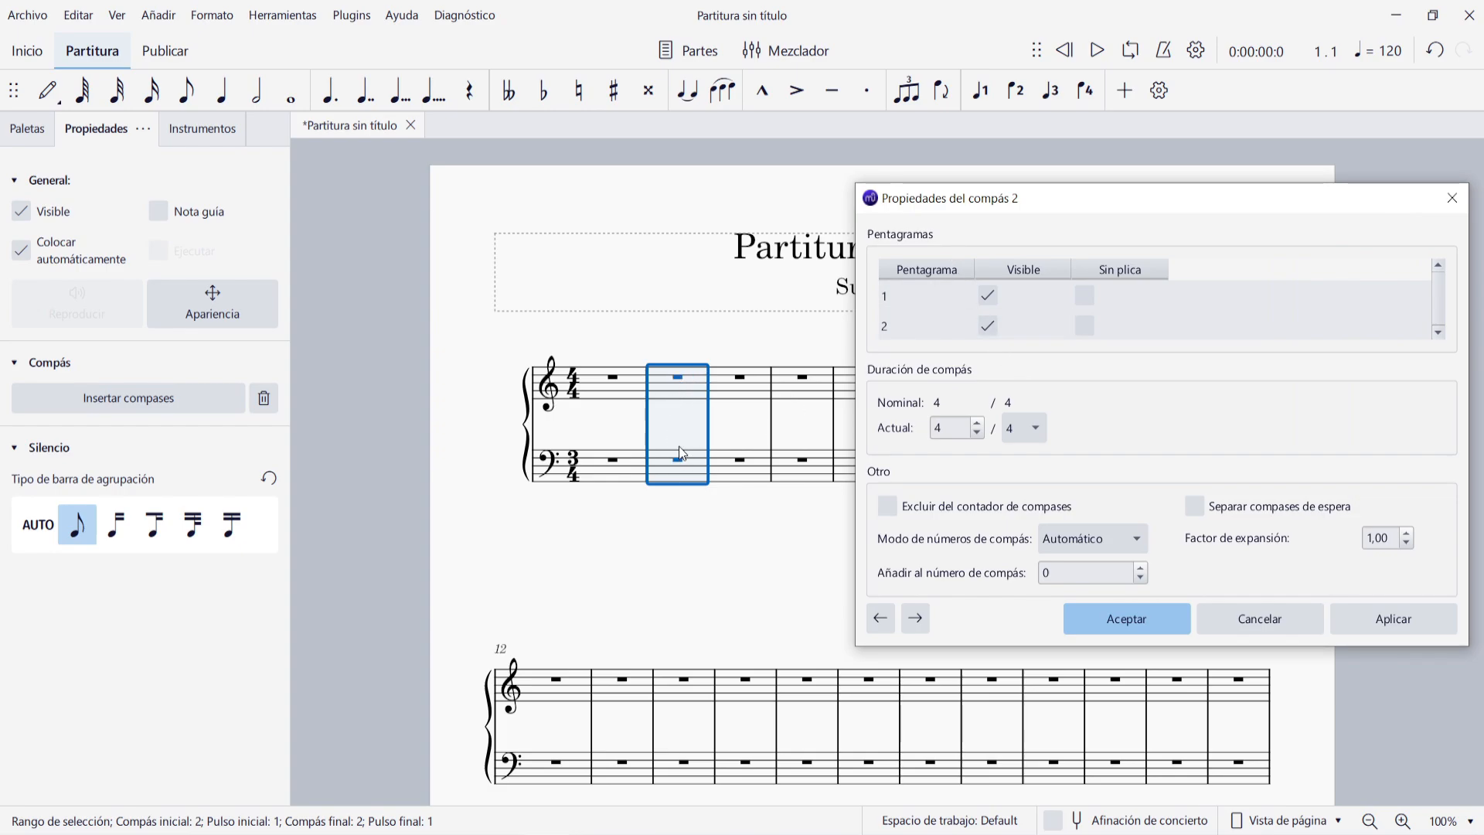
drag(1116, 204, 1075, 202)
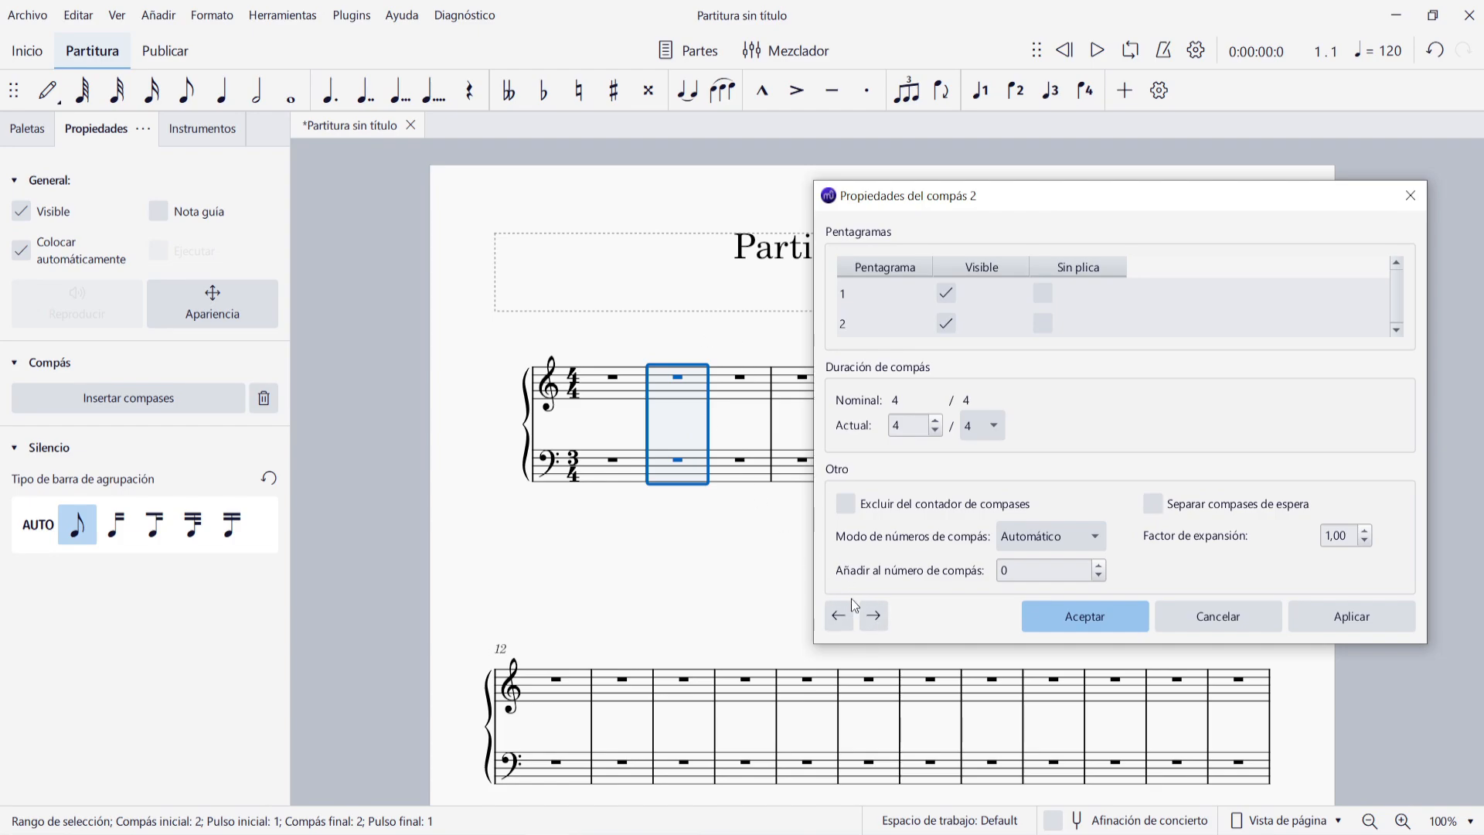
click(842, 621)
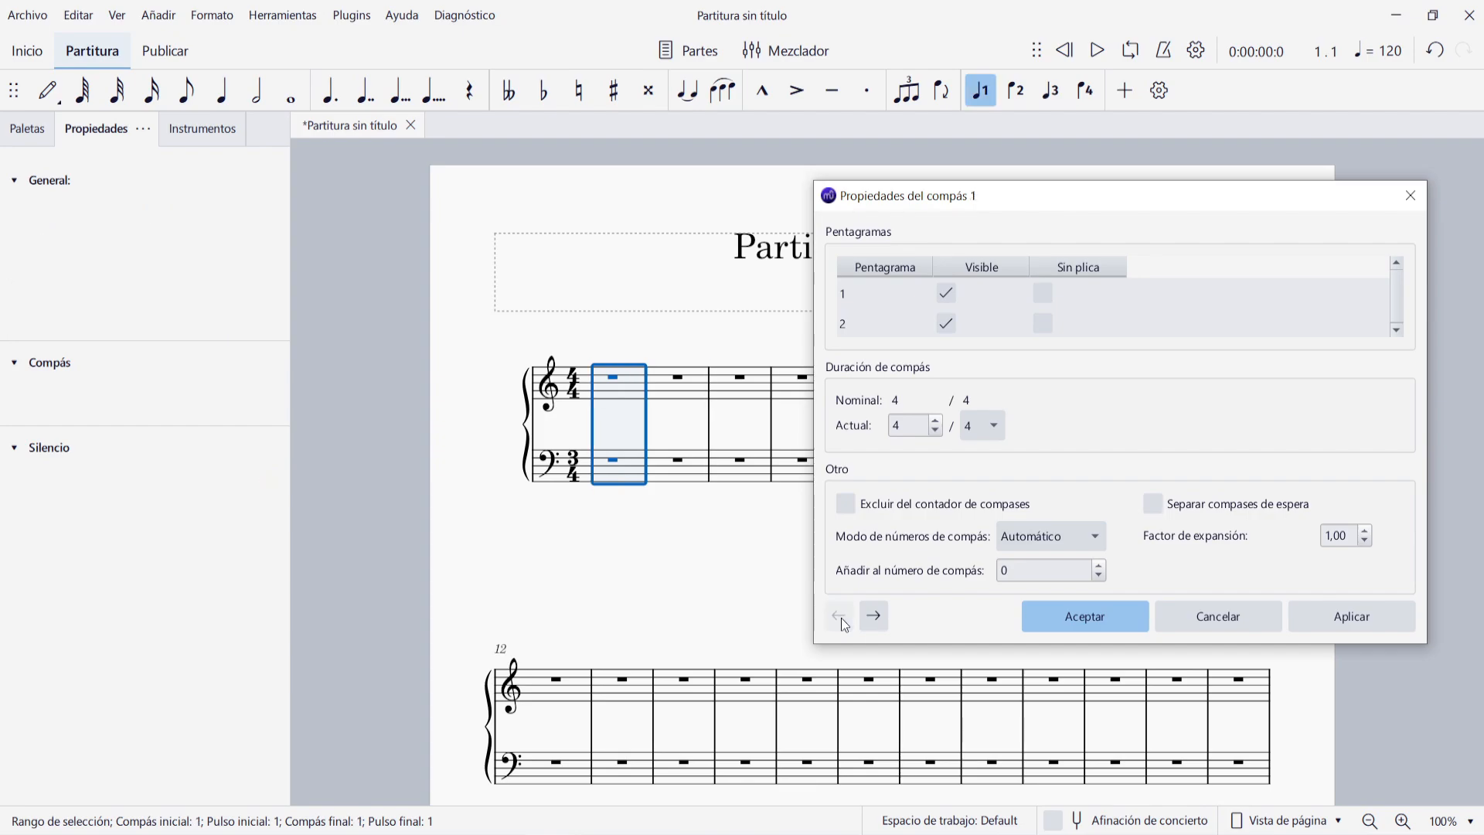
click(874, 617)
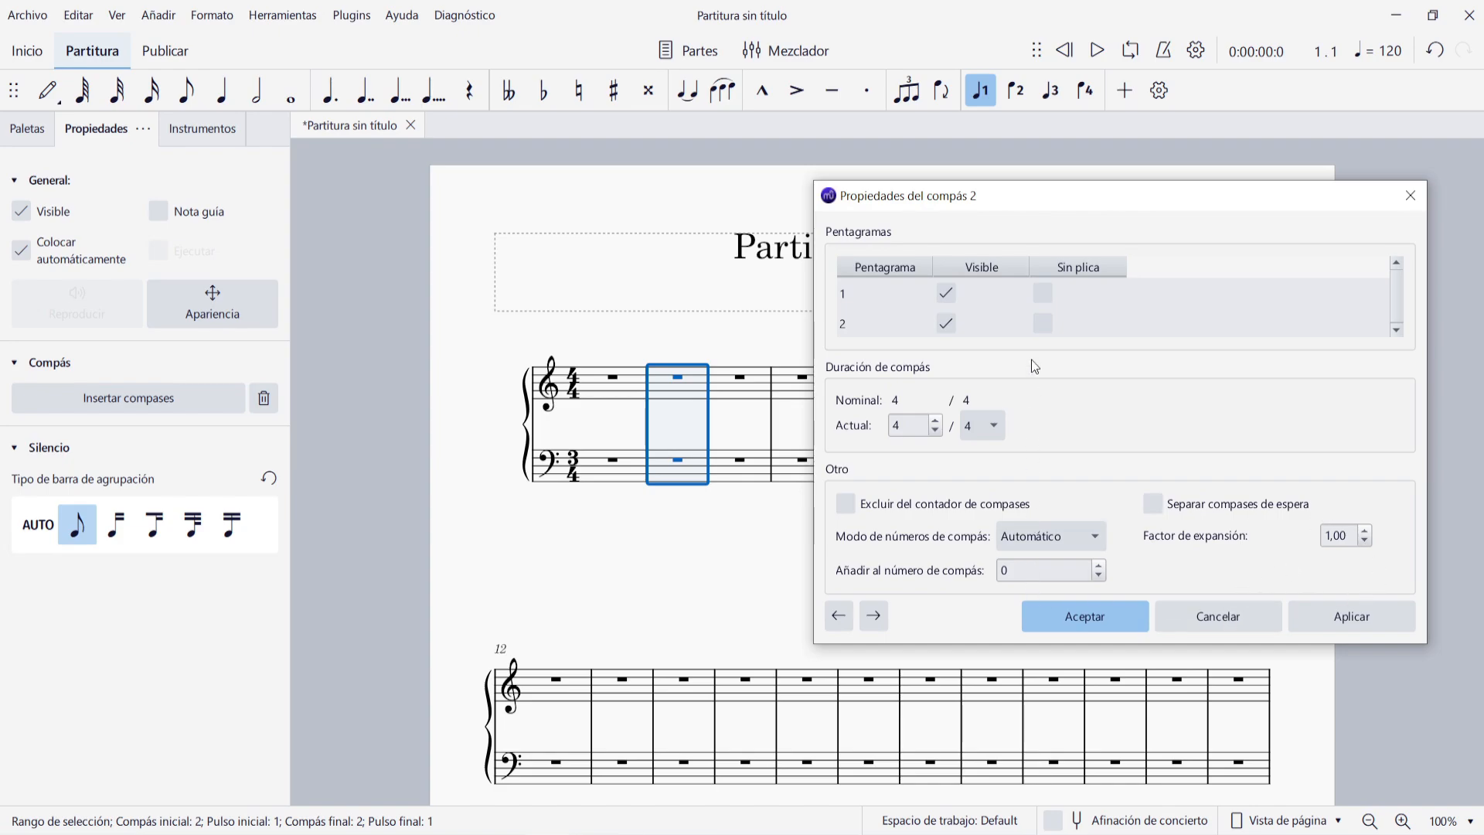
- Enable the stemless option for staff 1 in measure 2, keeping both staves visible, and apply it
click(947, 295)
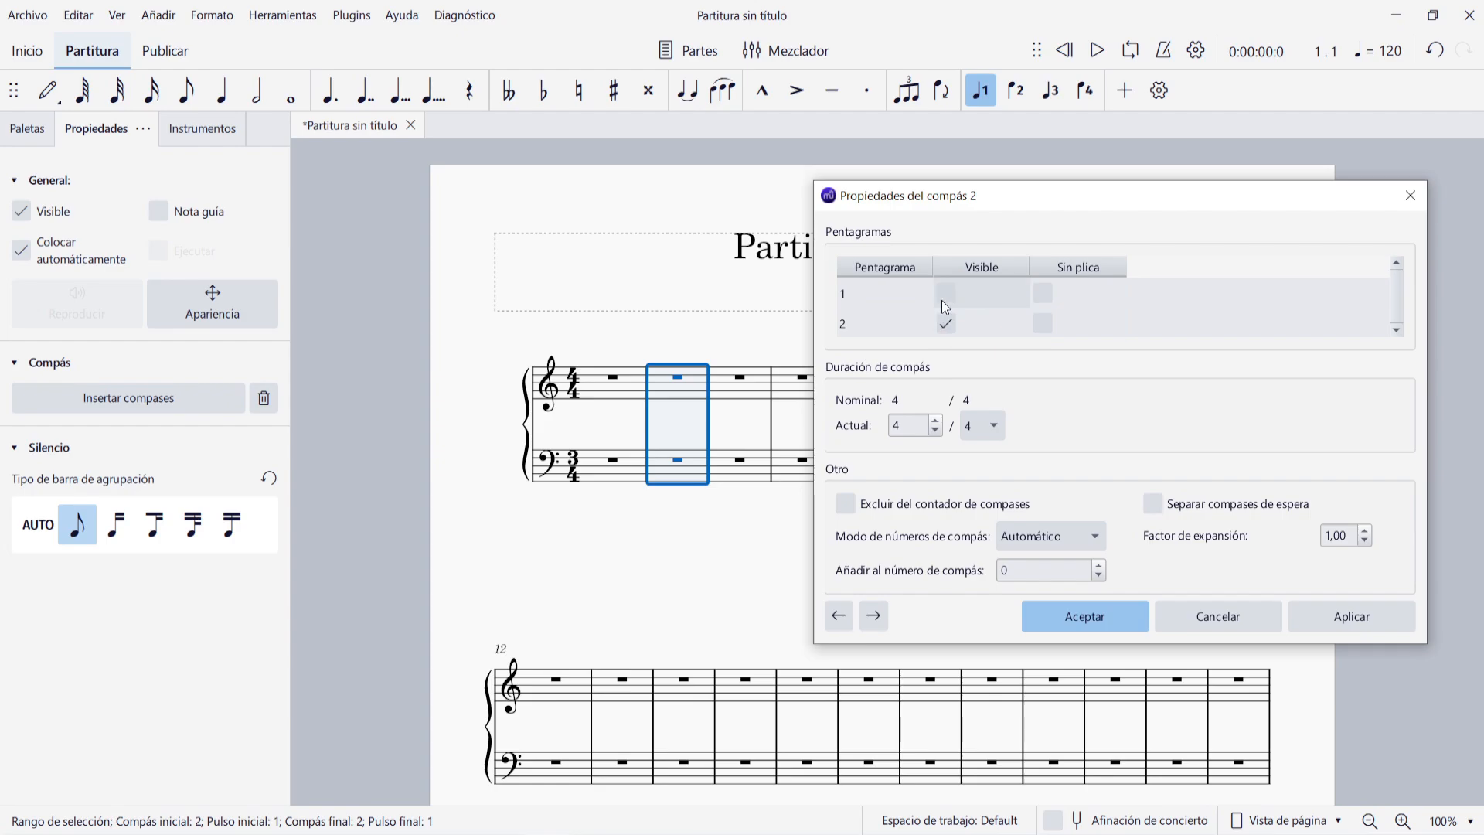
click(949, 324)
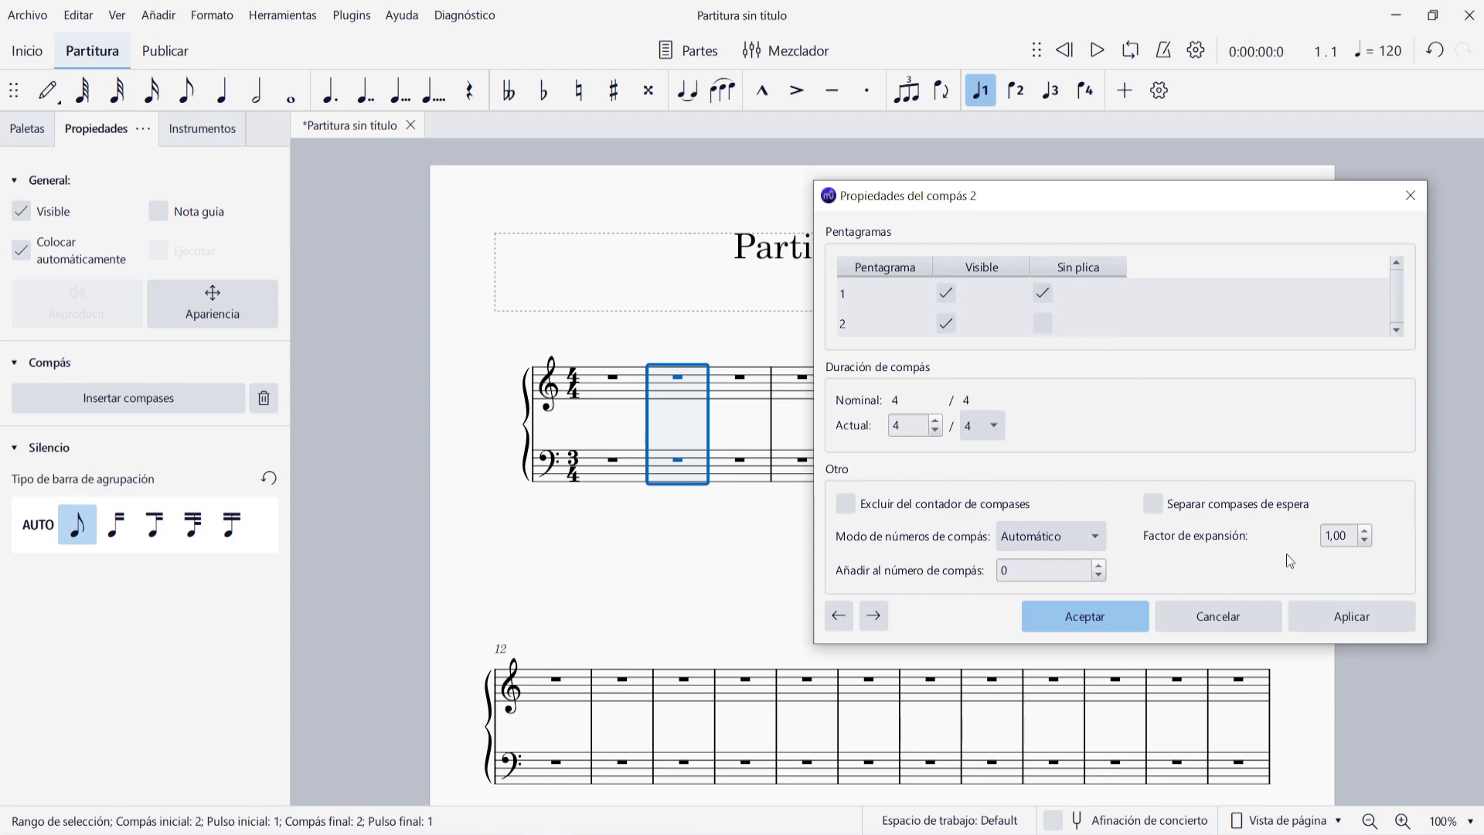
click(1351, 623)
click(1084, 616)
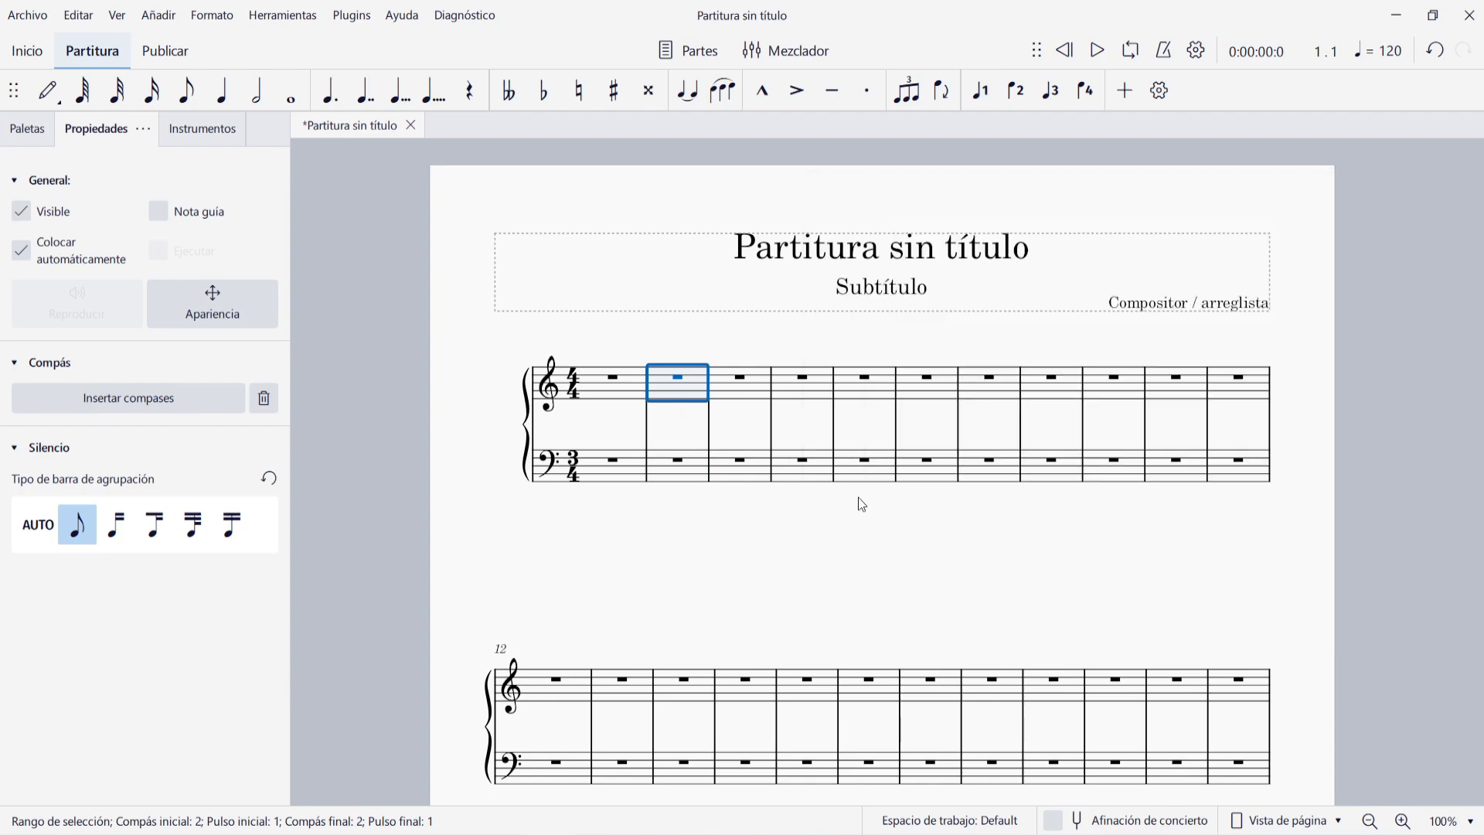
- Enter the quarter notes C4, D4, E4 and F4 in measure 2 of the treble staff
key(n)
key(c)
key(d)
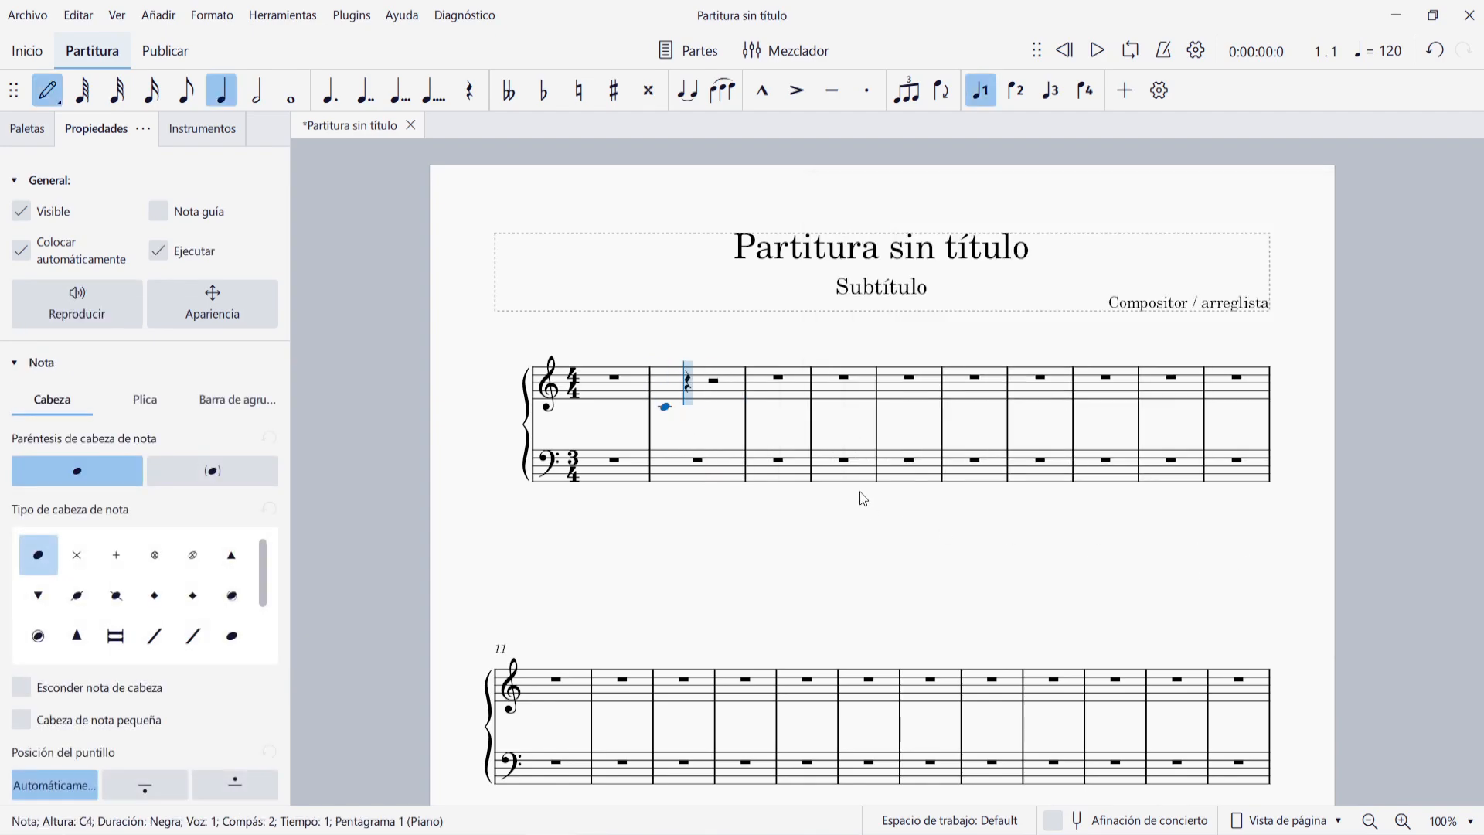
key(e)
key(f)
key(Escape)
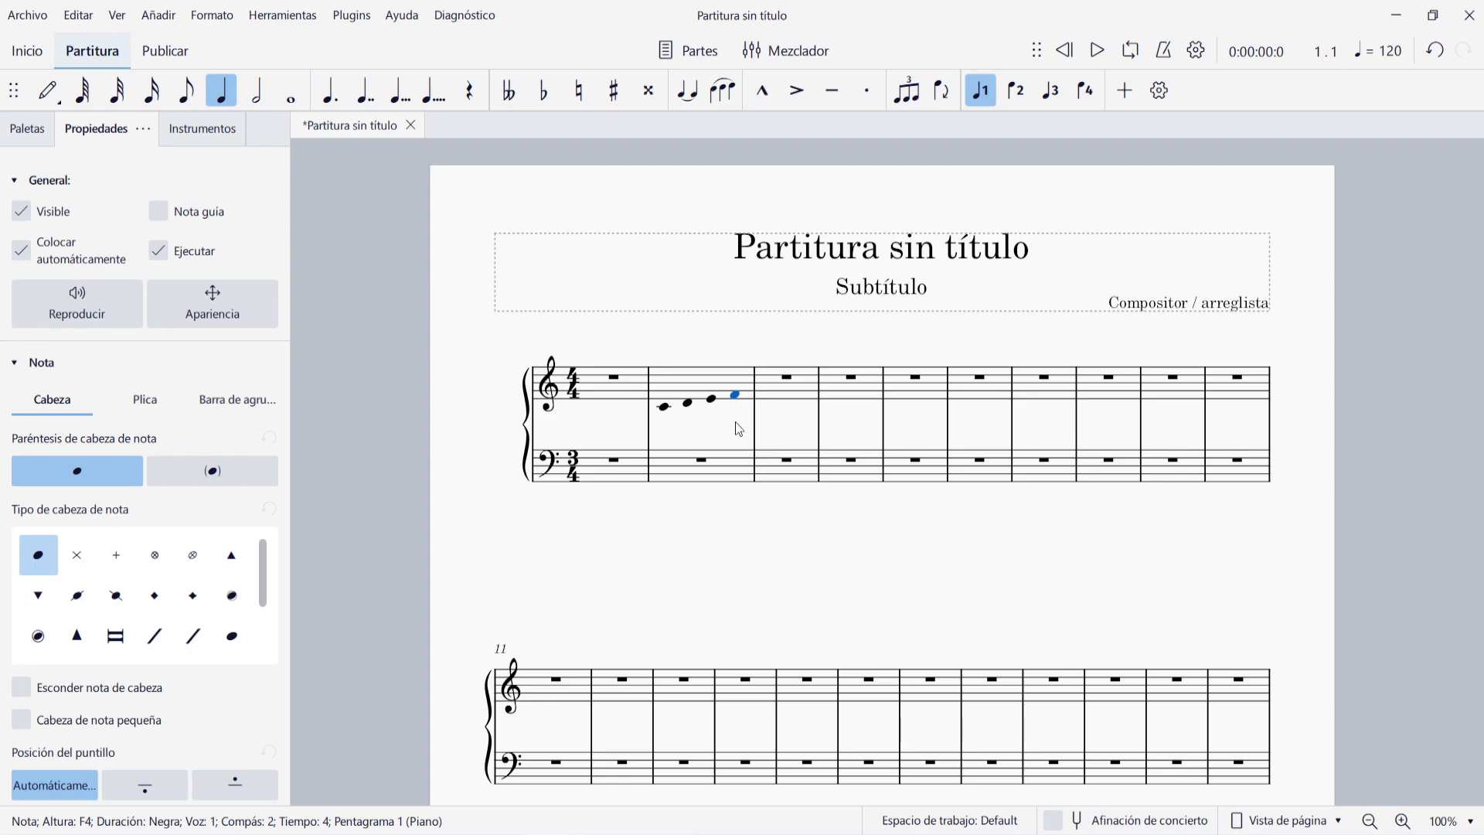
- Disable the stemless option for staff 1 in the properties of measure 2 and close the dialog
right_click(724, 384)
click(896, 666)
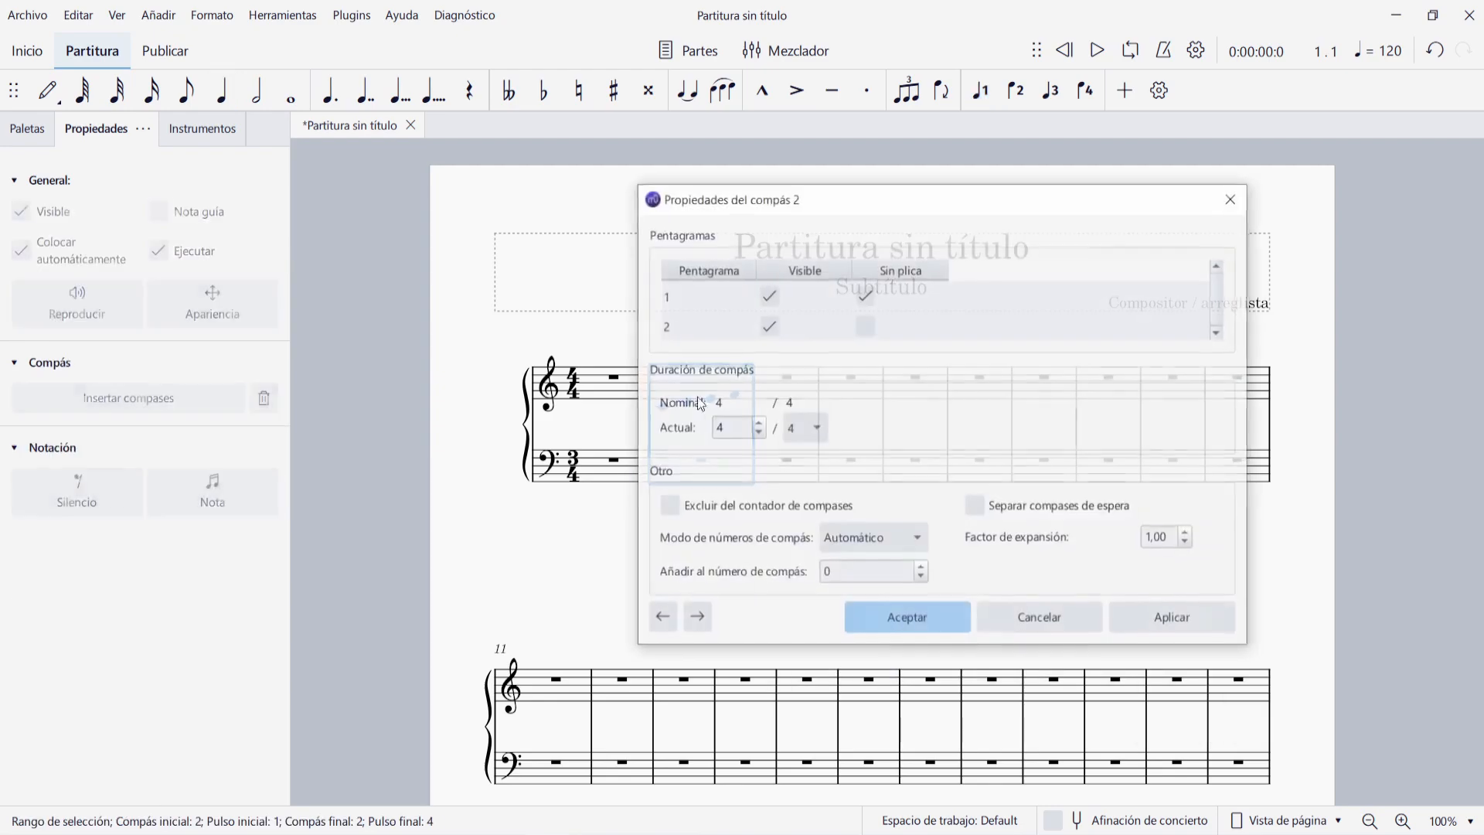
drag(844, 184, 1004, 166)
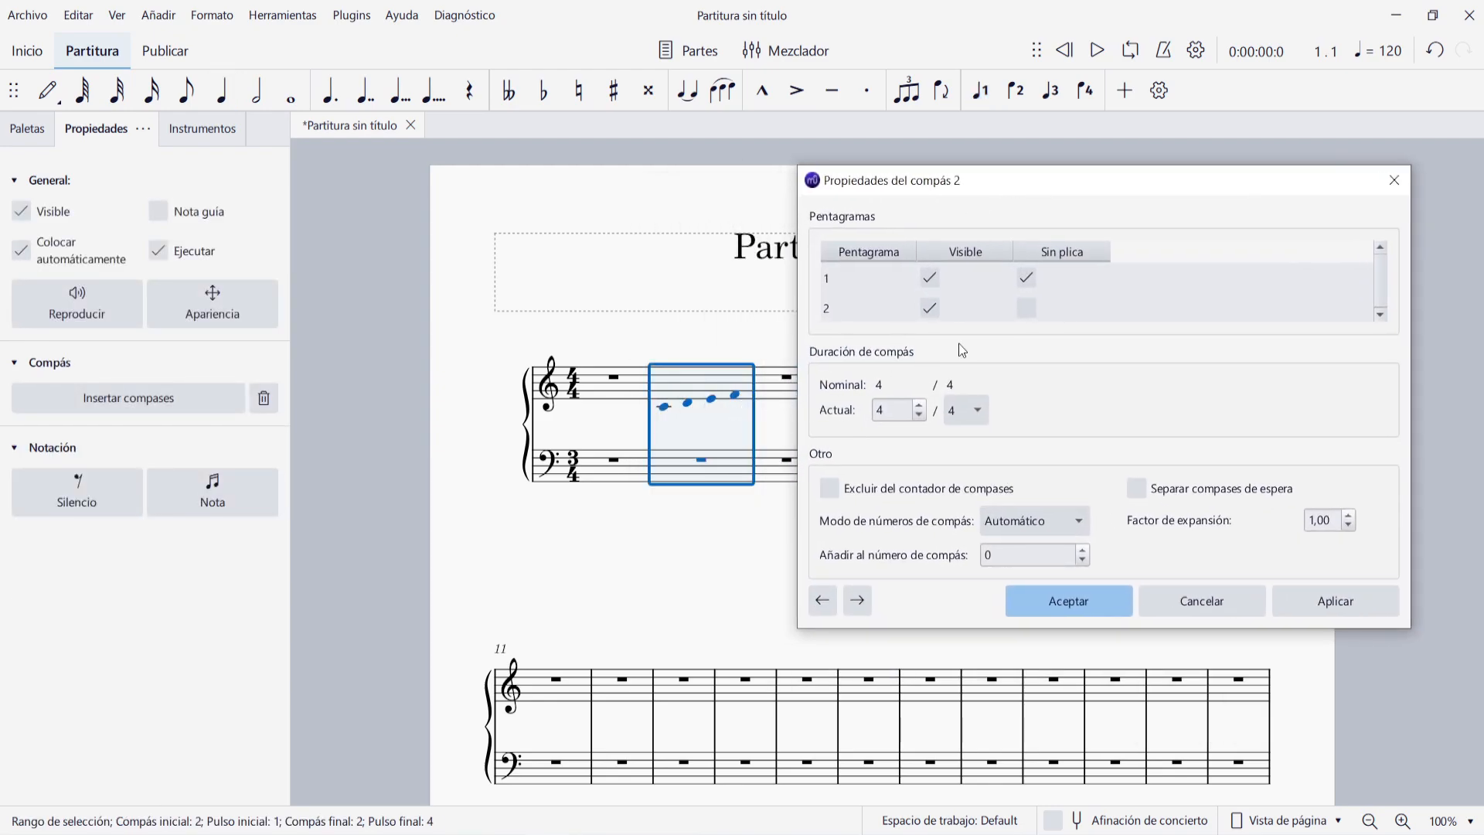
click(1337, 598)
click(706, 384)
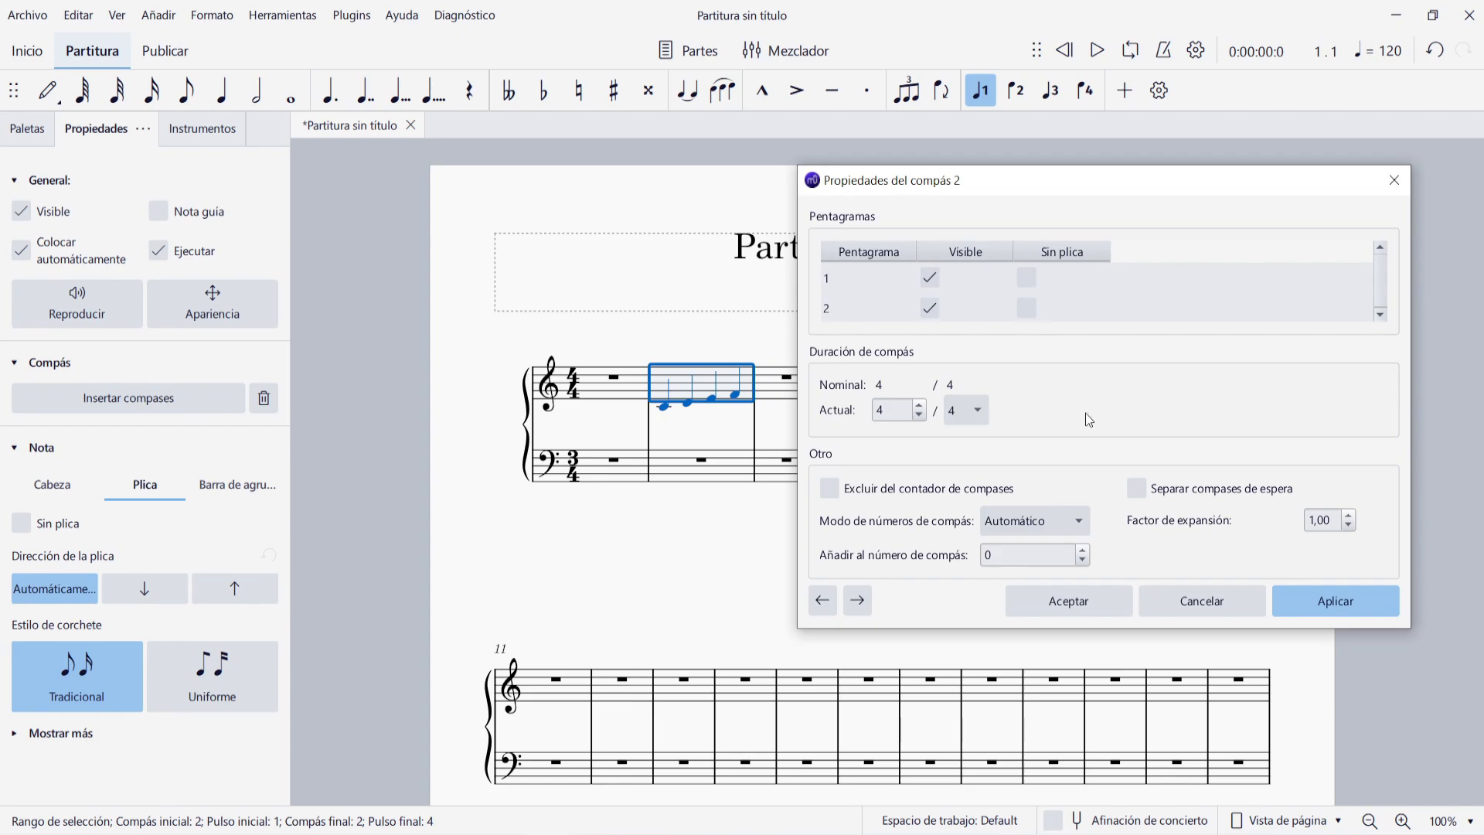
click(1199, 604)
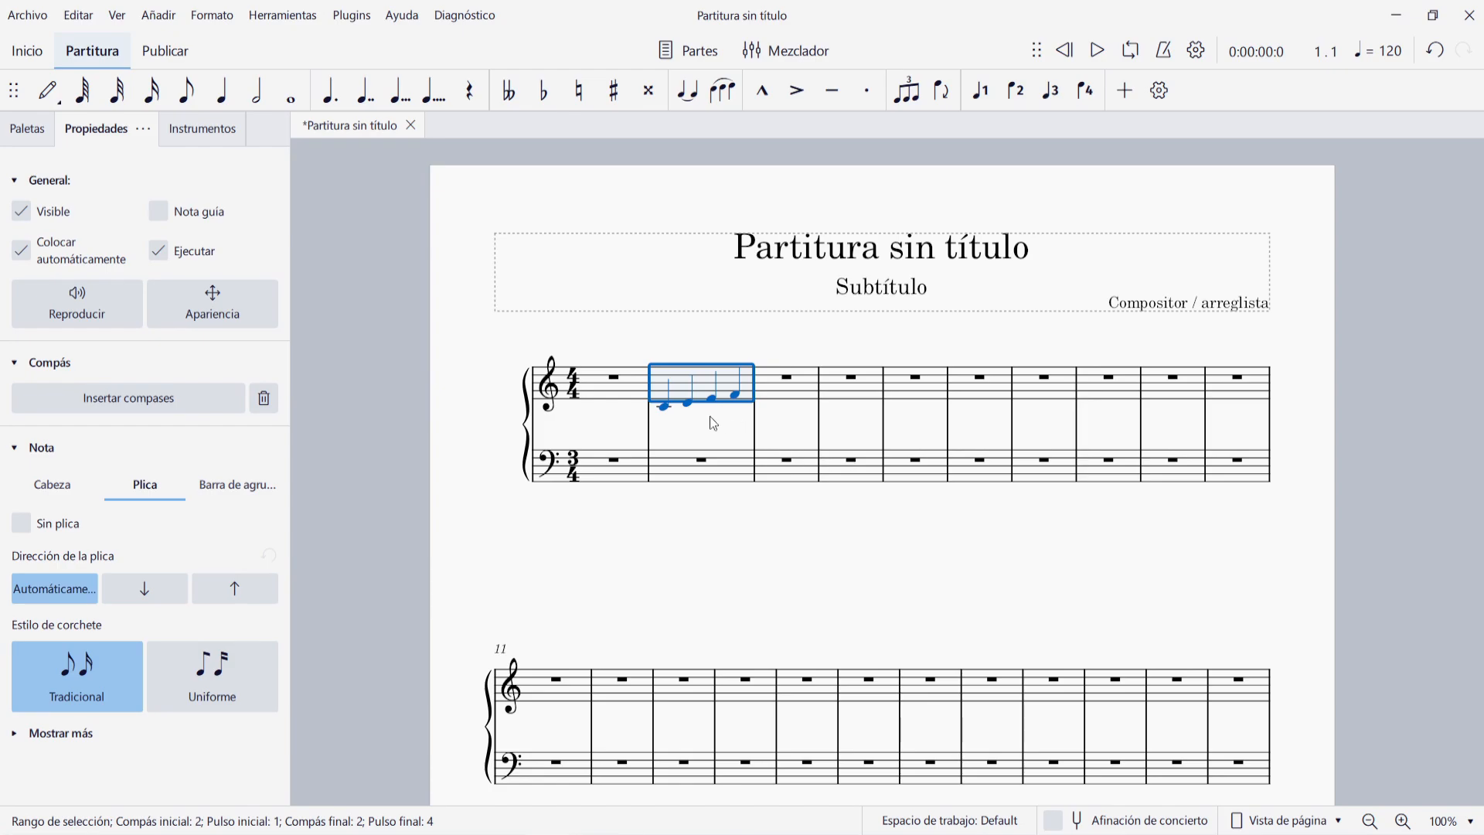
- Set the actual duration of measure 1 to 2/4 in its measure properties and apply it
click(596, 380)
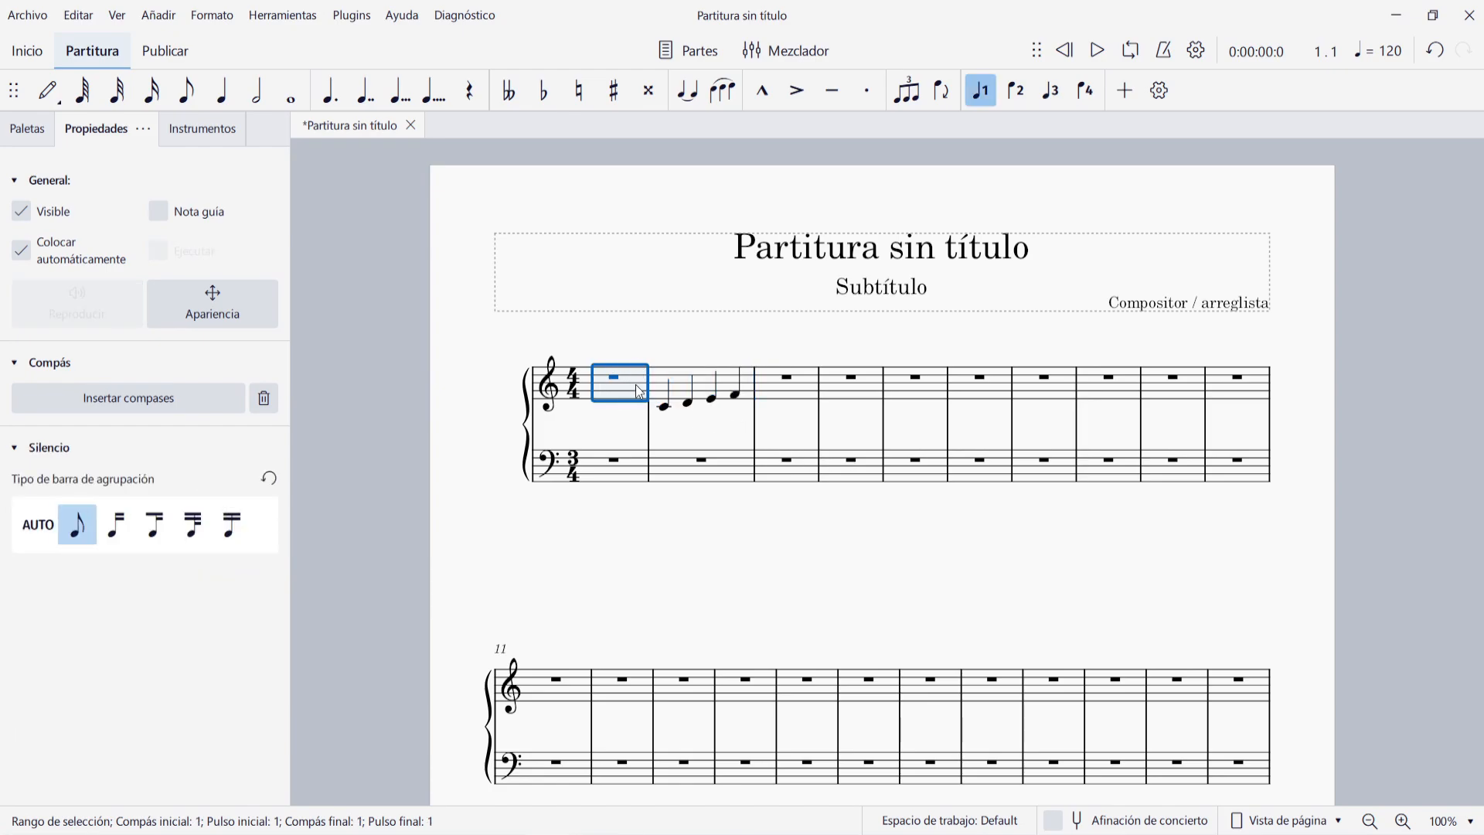
right_click(630, 386)
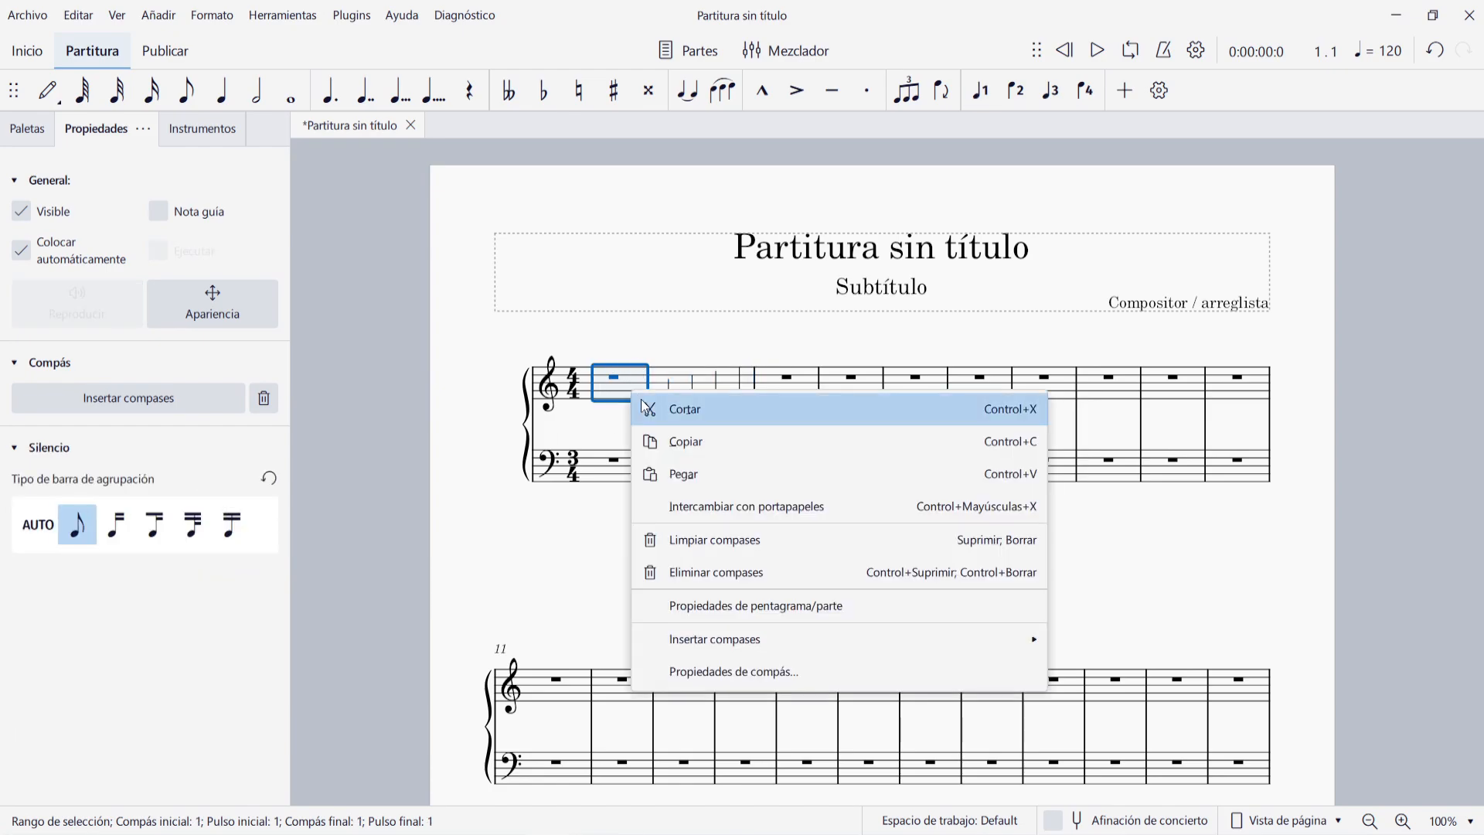
click(731, 671)
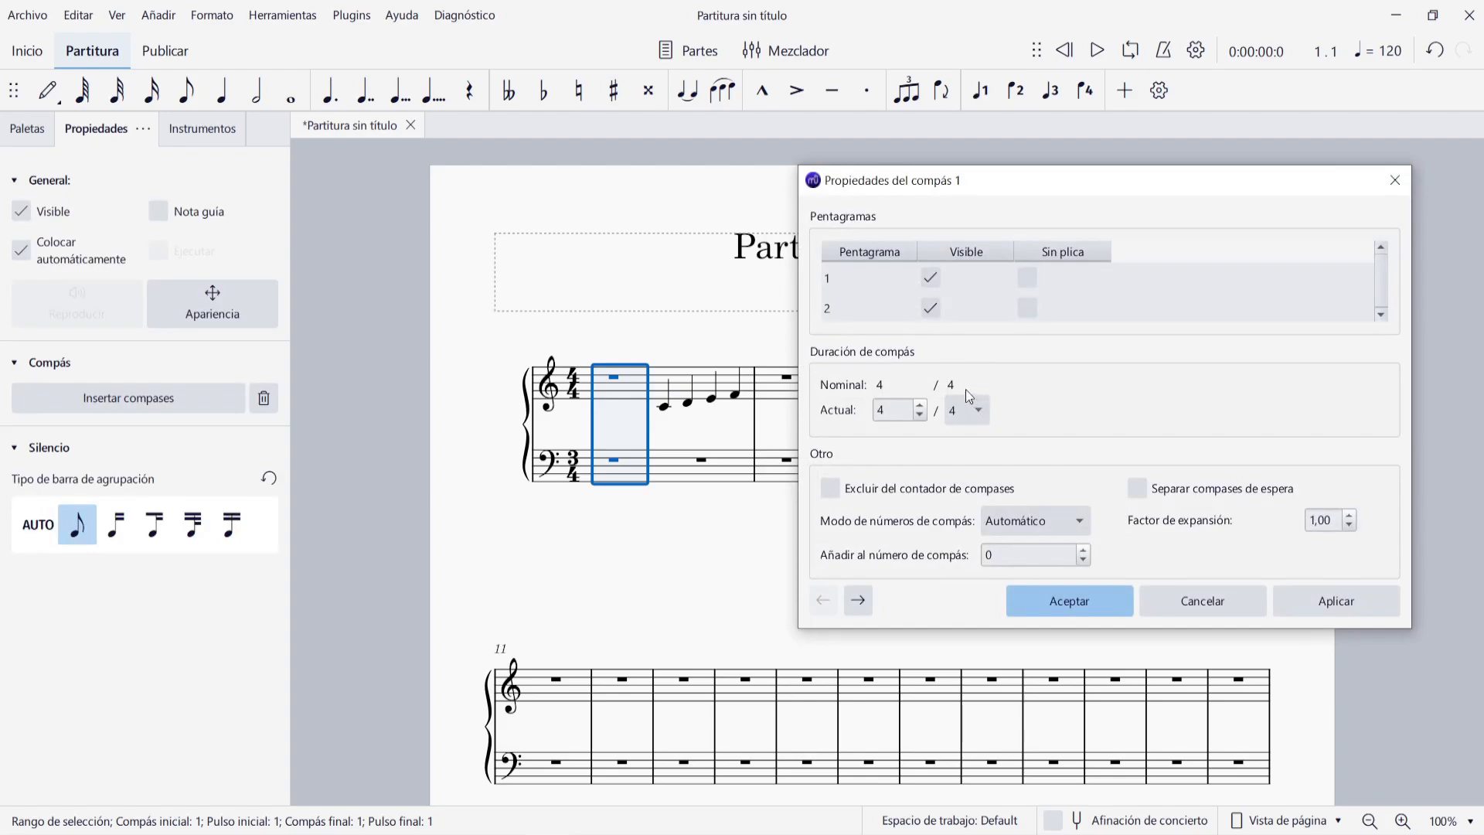
drag(902, 409, 876, 410)
text(2)
click(1321, 607)
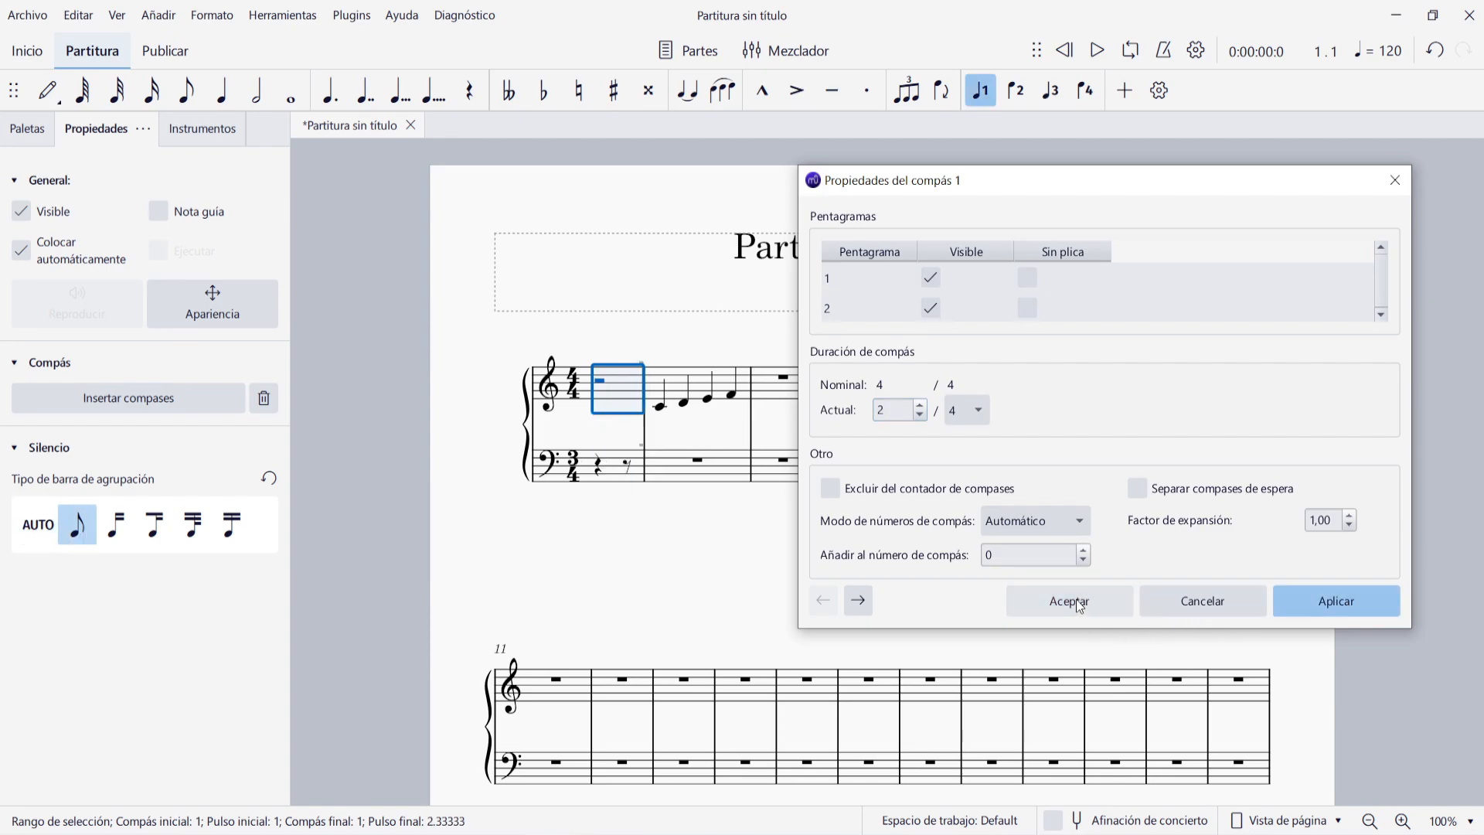
click(1080, 605)
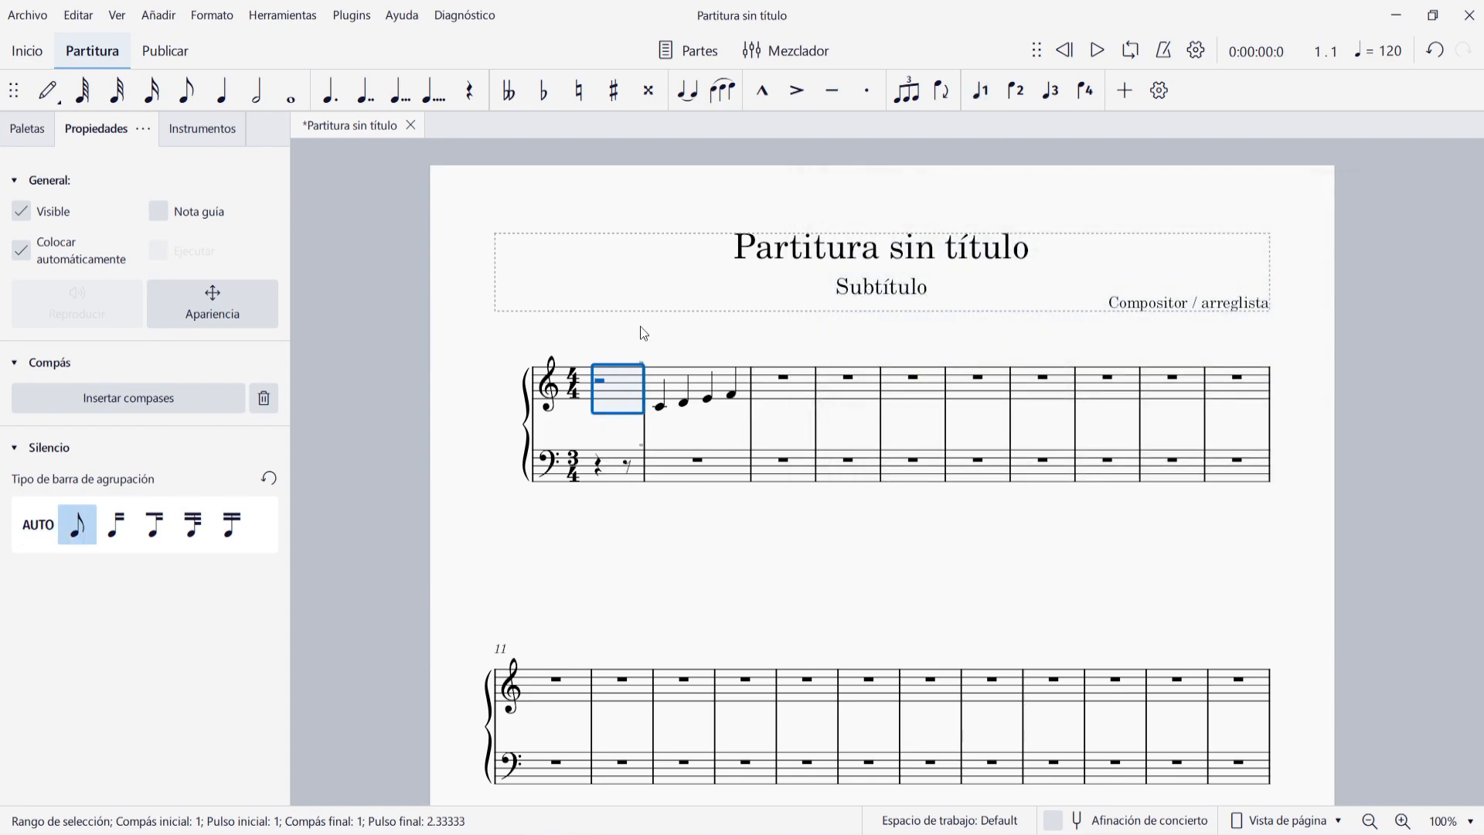
- Enter two G4 quarter notes in measure 1 of the treble staff
key(n)
key(g)
key(g)
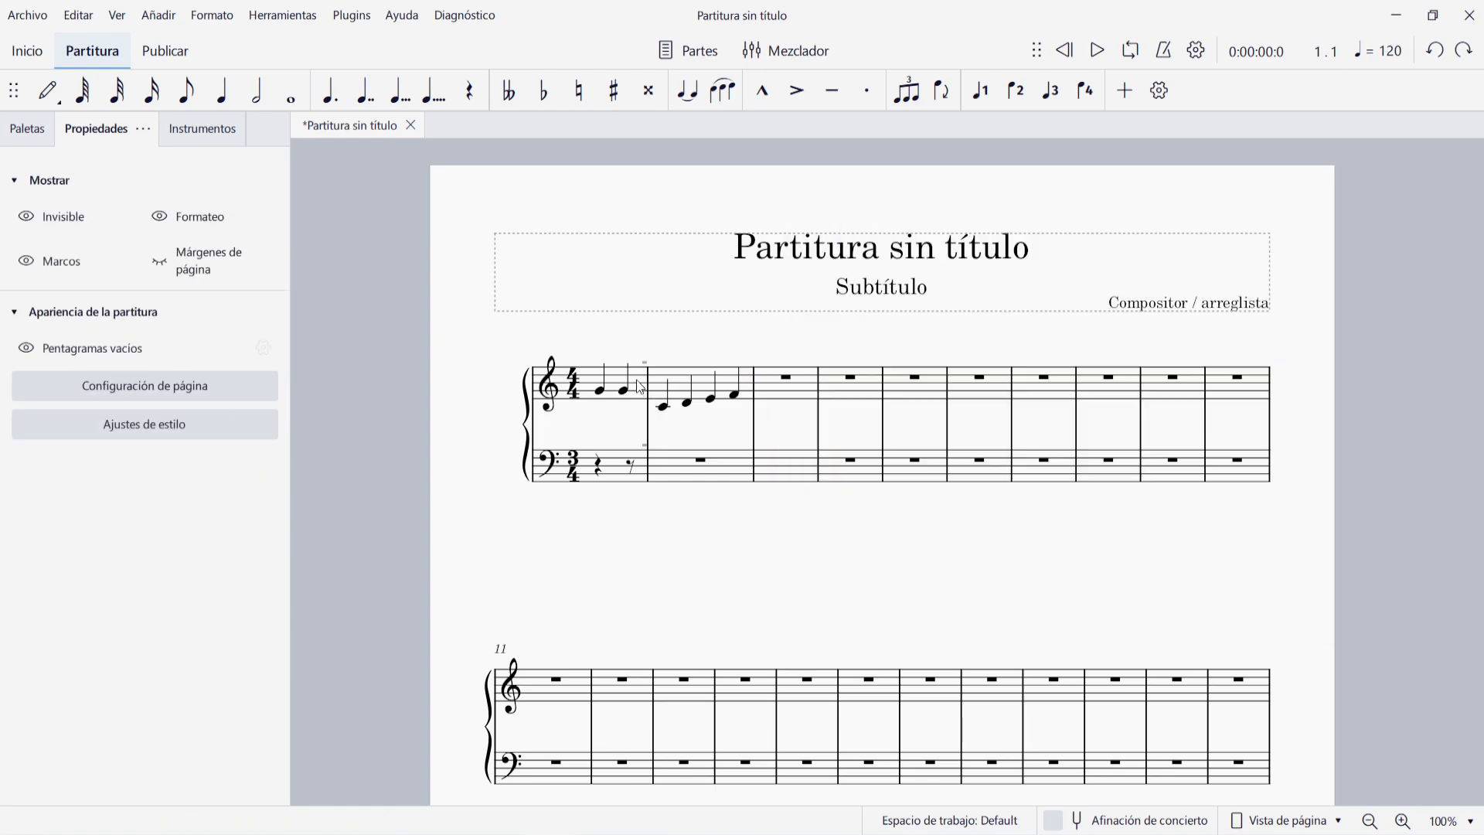
- Extend the actual duration of measure 1 to 6/4 in its measure properties and clear the selection
right_click(641, 388)
click(741, 668)
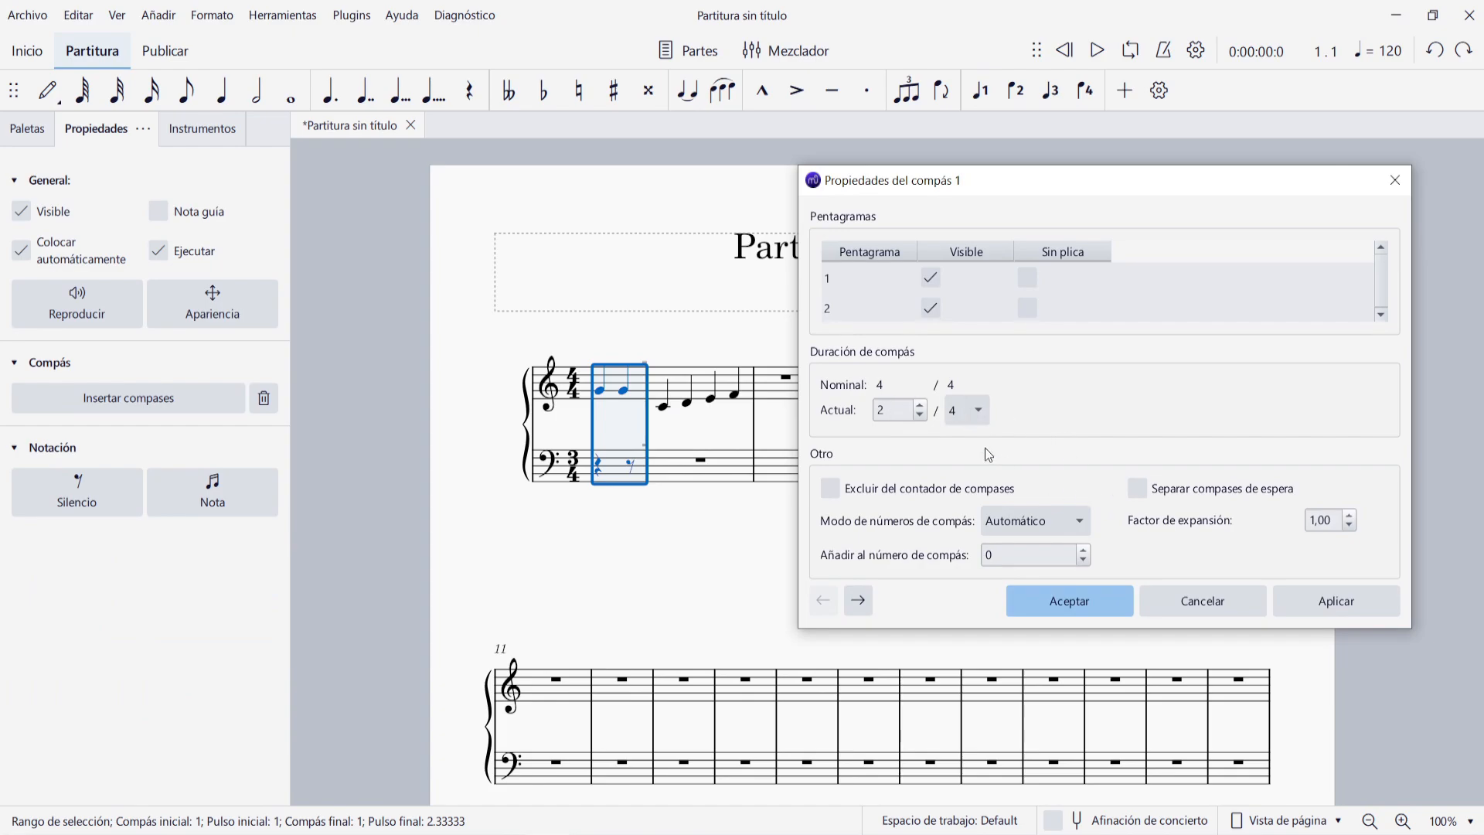
click(919, 404)
click(919, 405)
click(919, 405)
click(919, 405)
click(1311, 605)
click(1083, 603)
key(Escape)
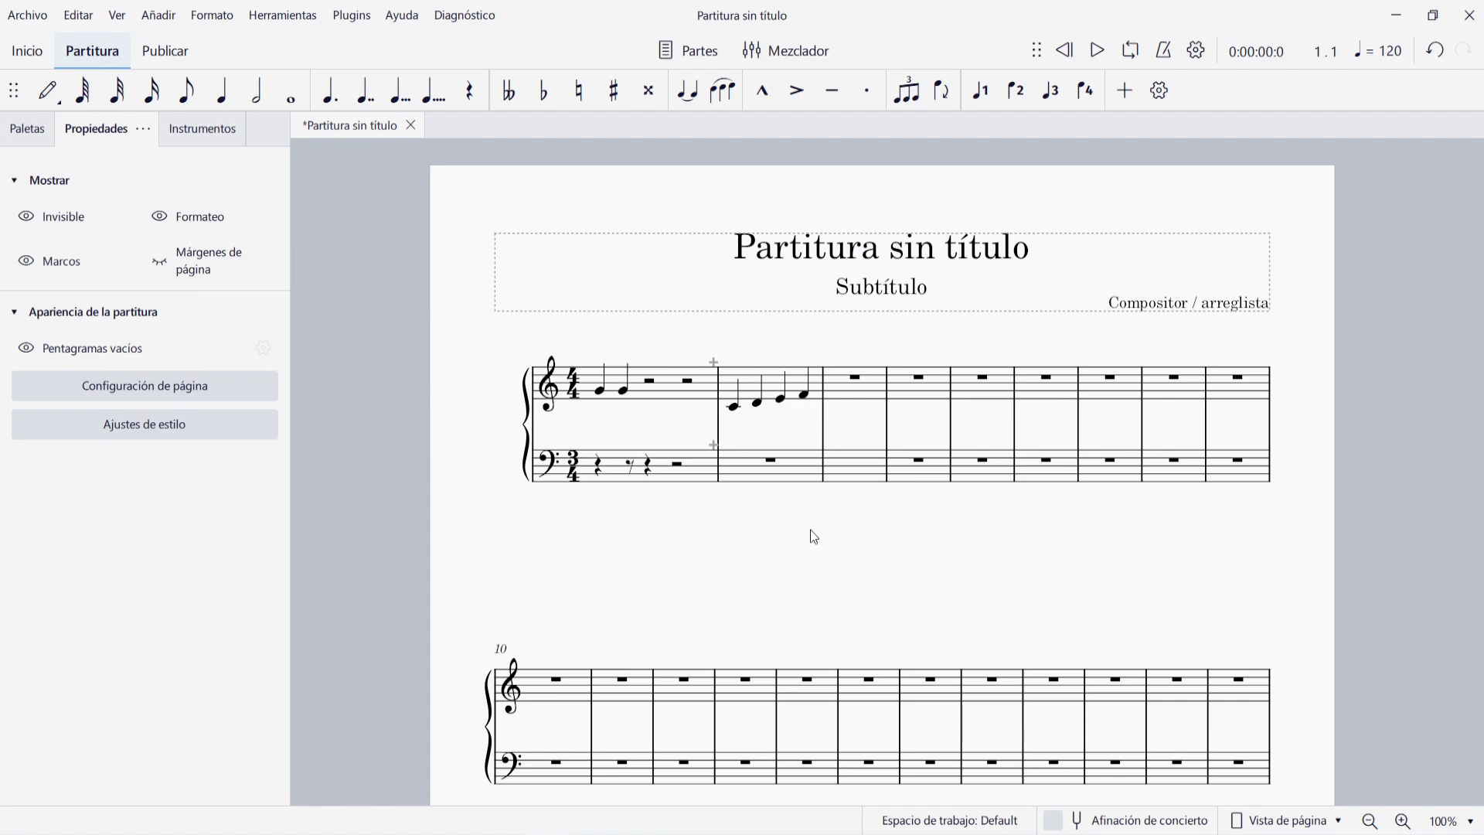
- Merge measures 4 and 5 by deleting the barline between them, and fill the merged measure's treble staff with eight G4 quarter notes
click(952, 386)
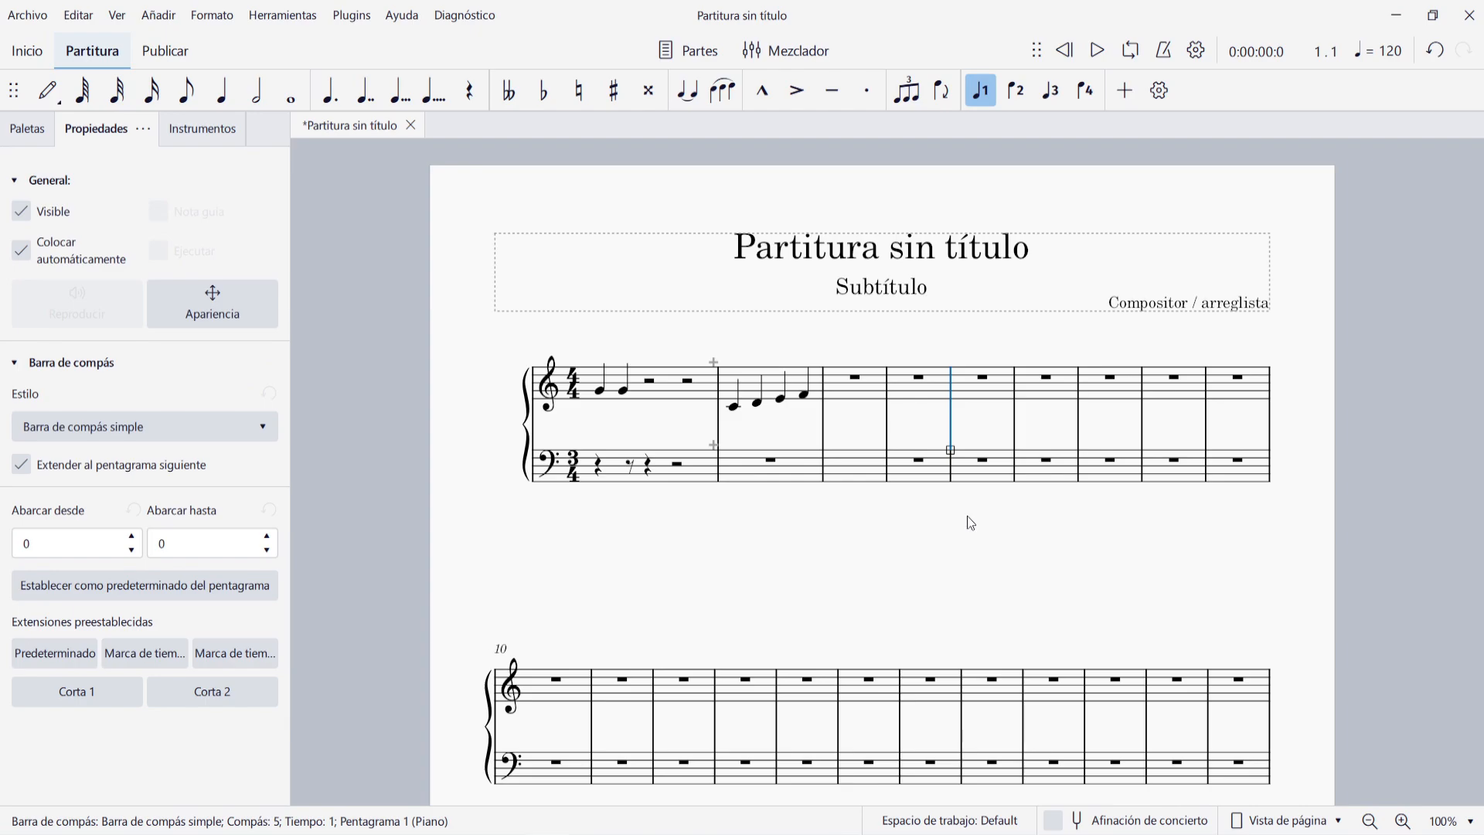
key(Delete)
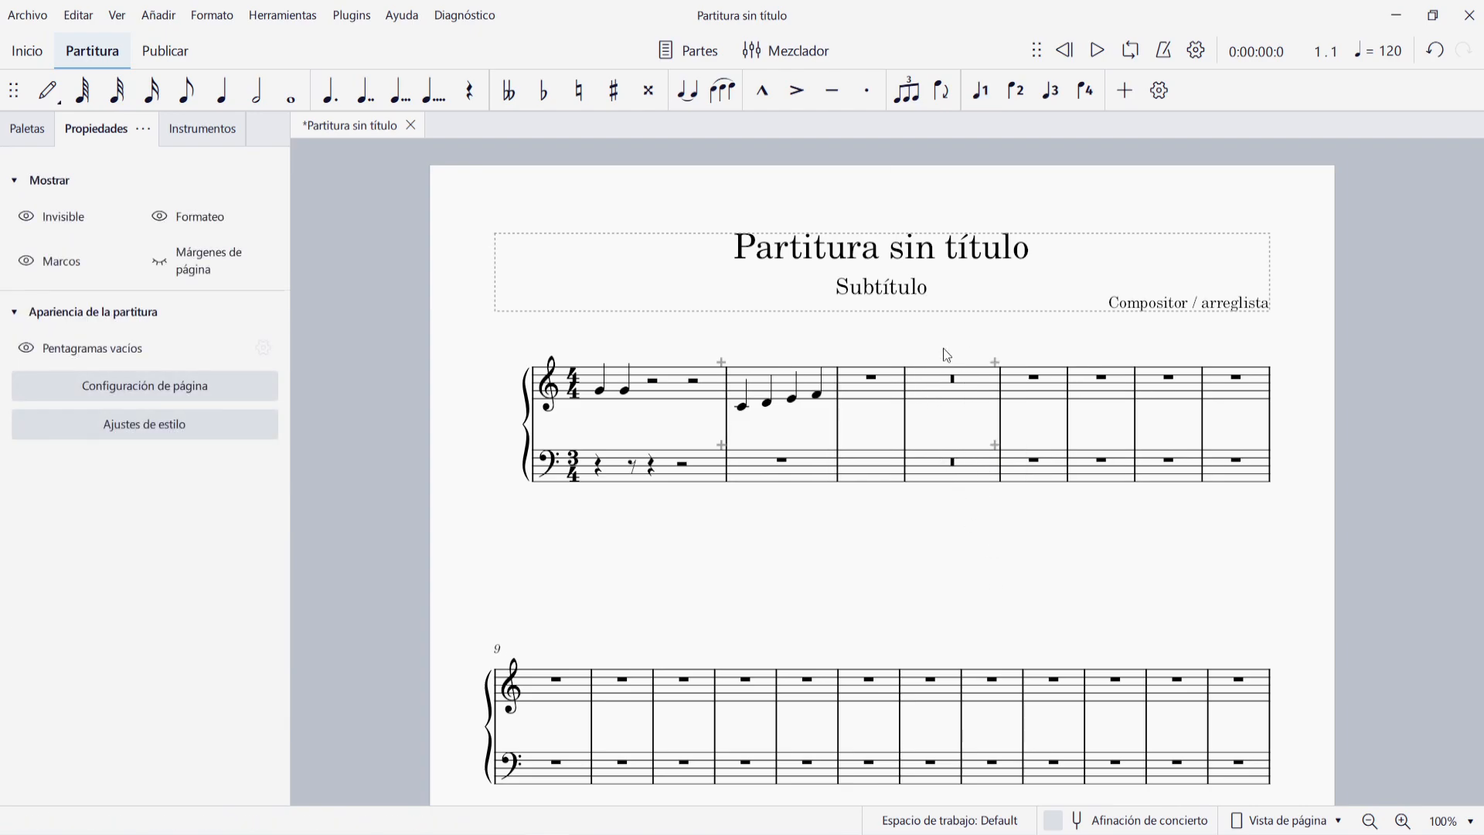
click(967, 384)
key(n)
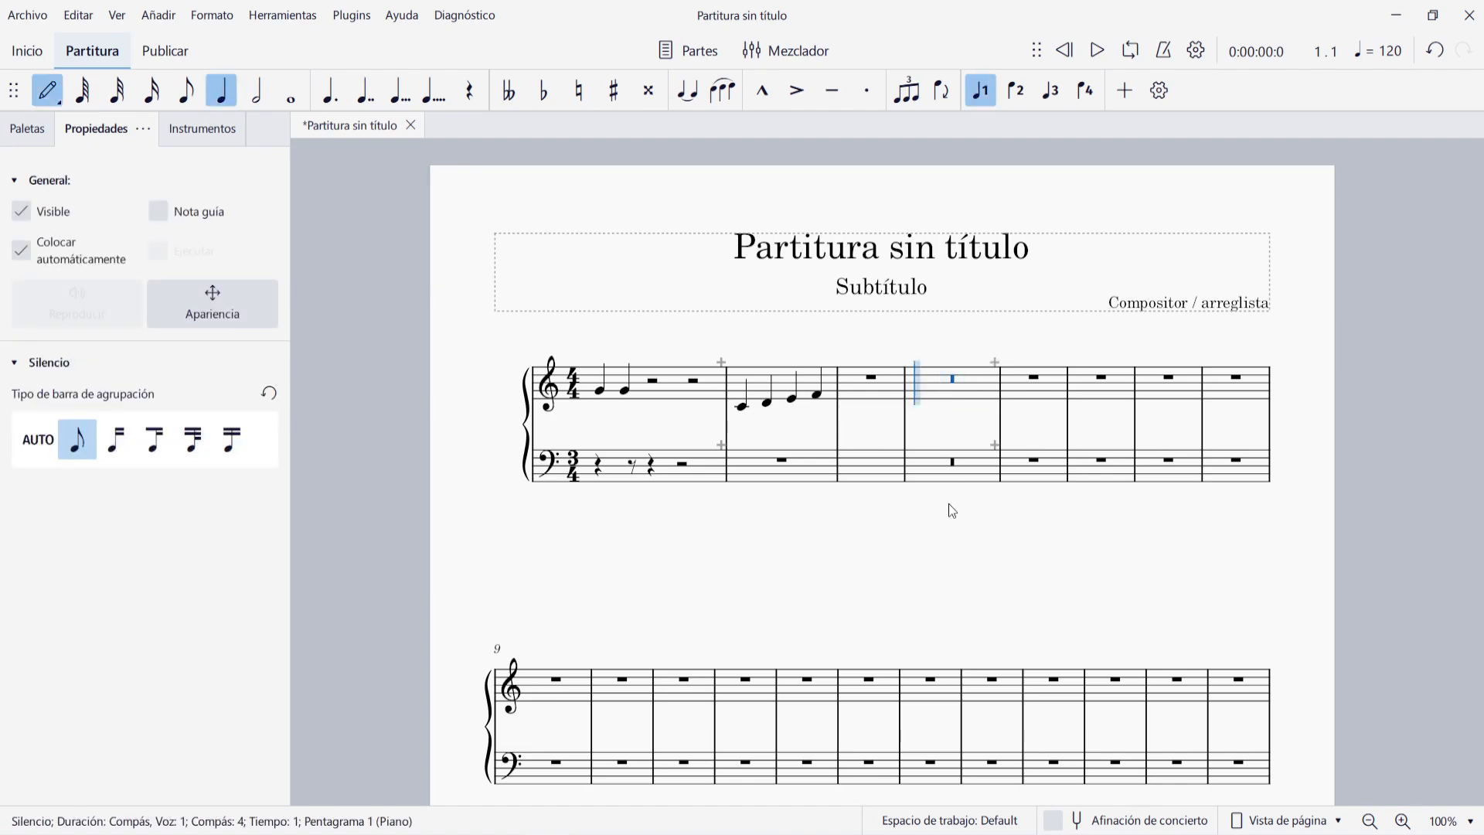
key(g)
key(g)
key(g)
key(g)
key(g)
key(g)
key(g)
key(g)
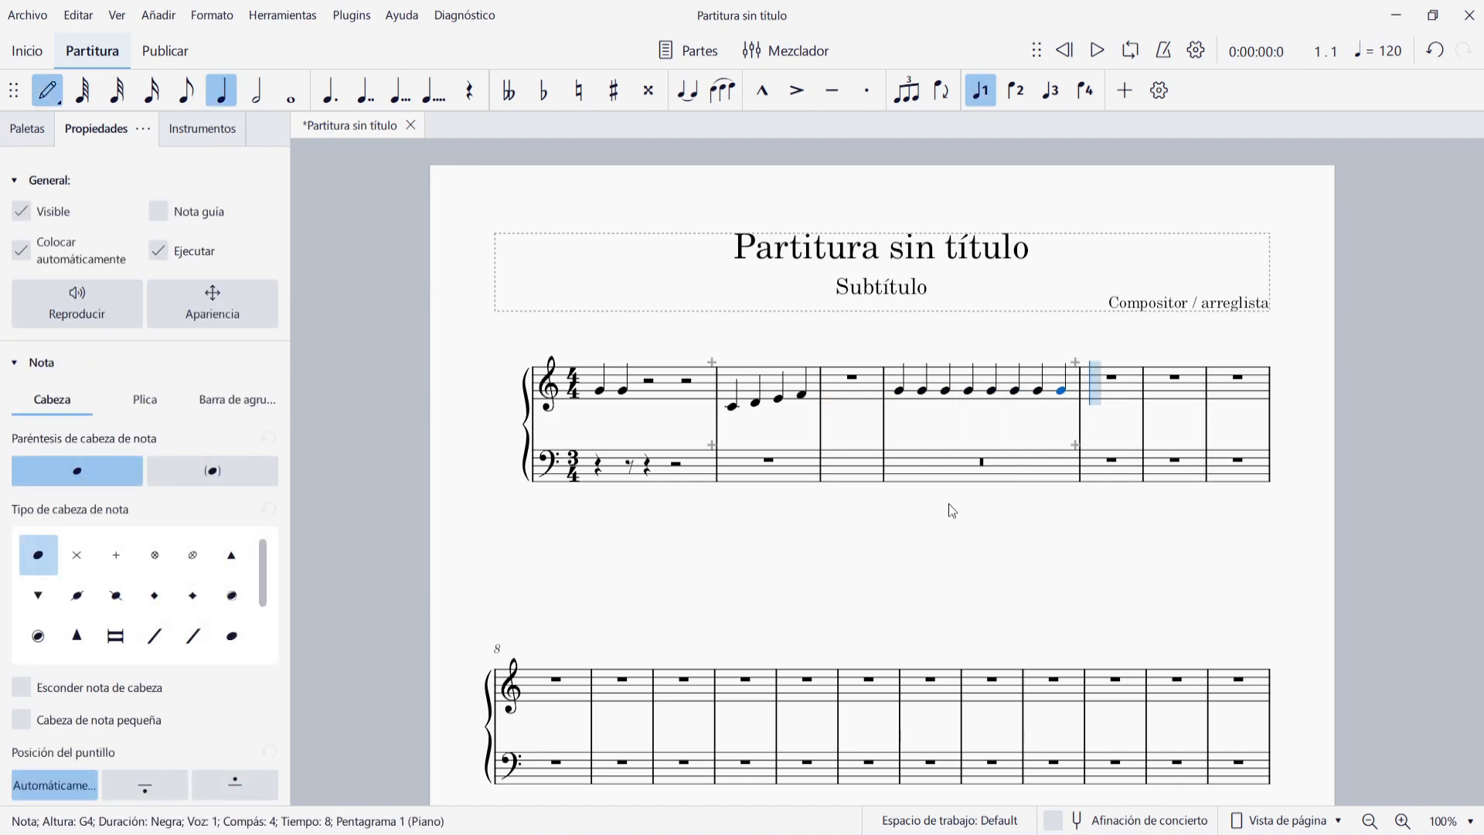
key(Escape)
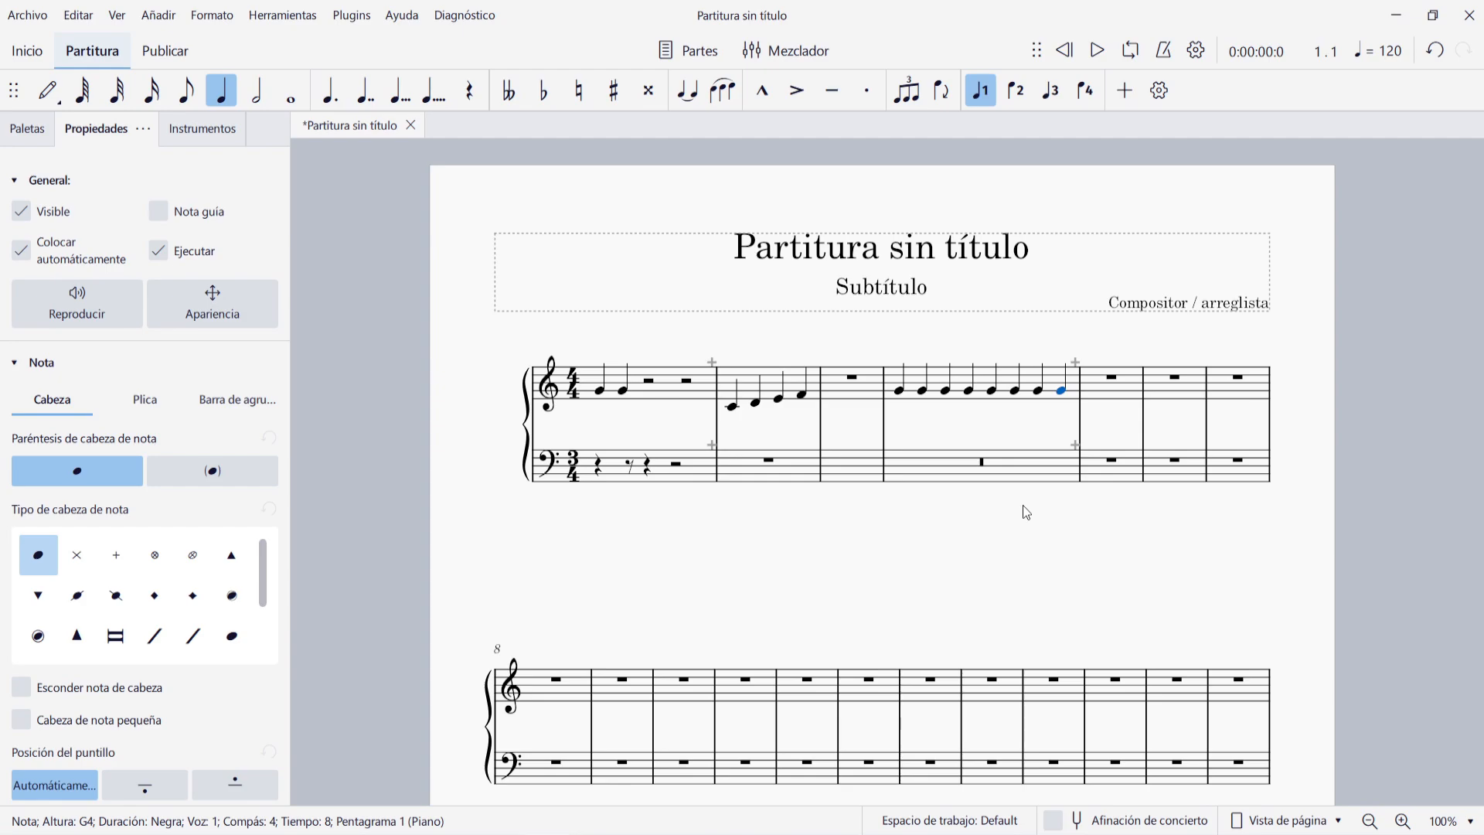
key(ctrl+z)
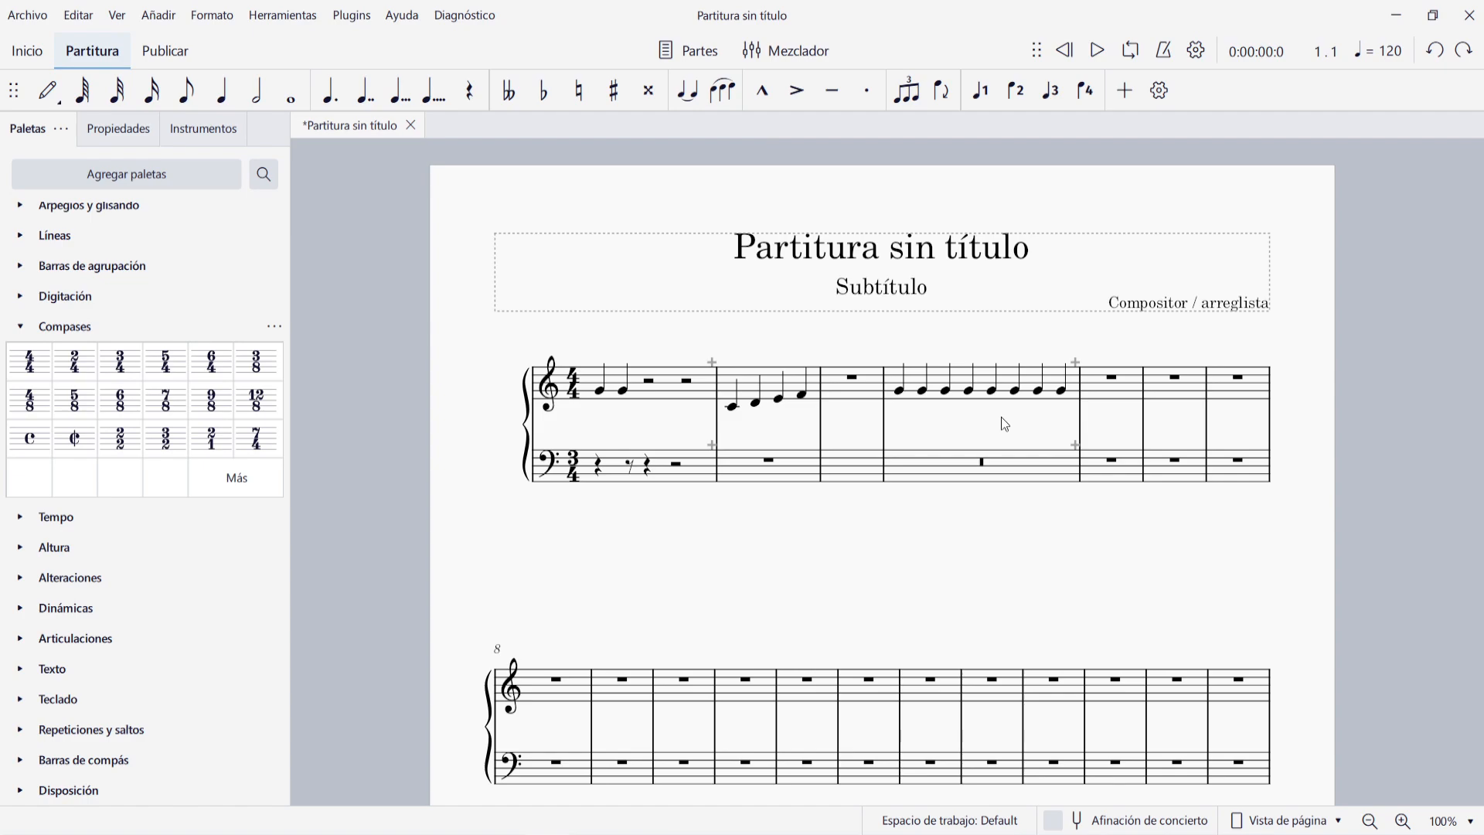
- Split measure 4 before its fifth quarter note by inserting a simple barline
click(994, 394)
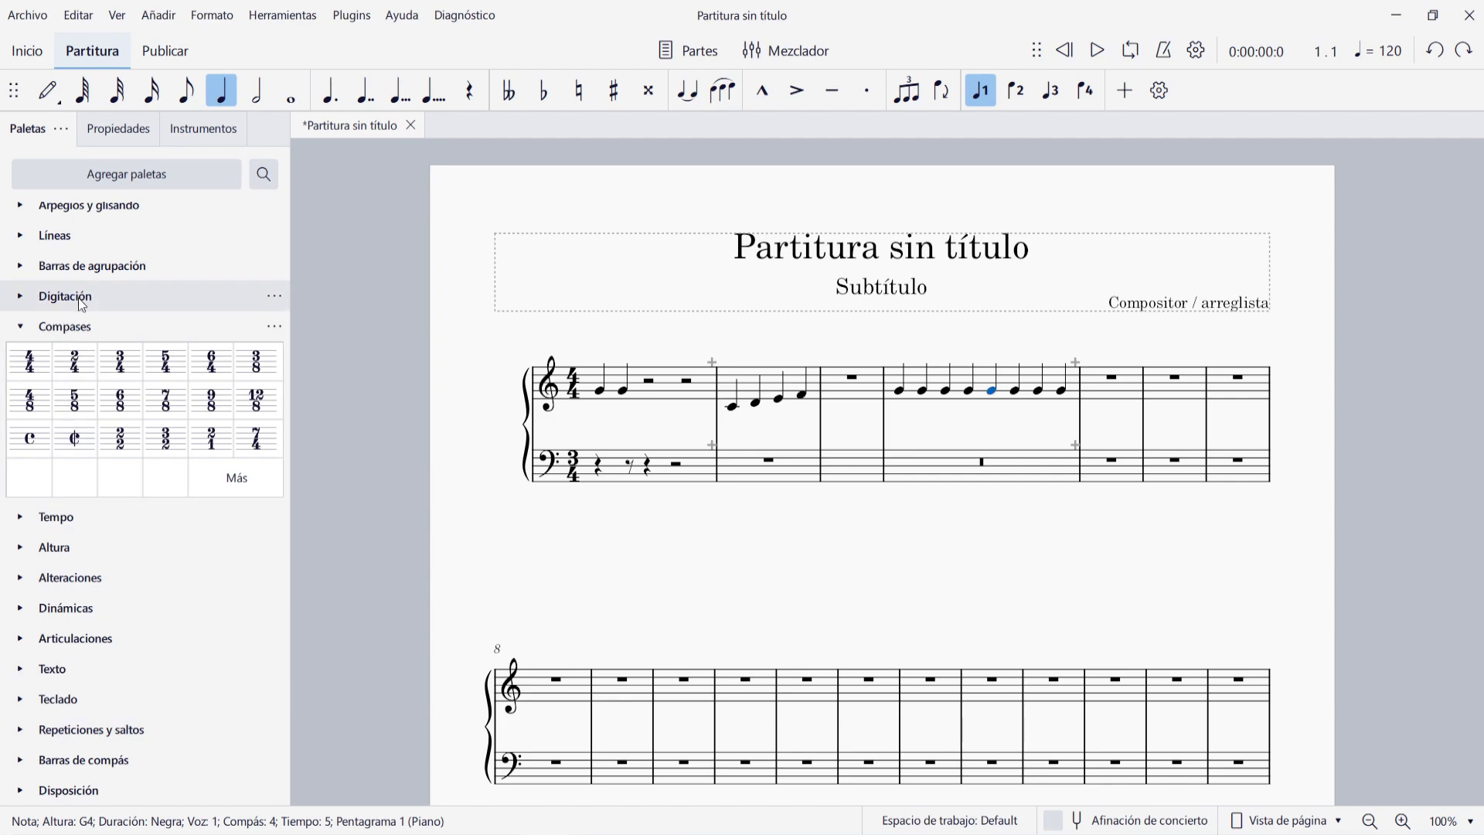
click(21, 767)
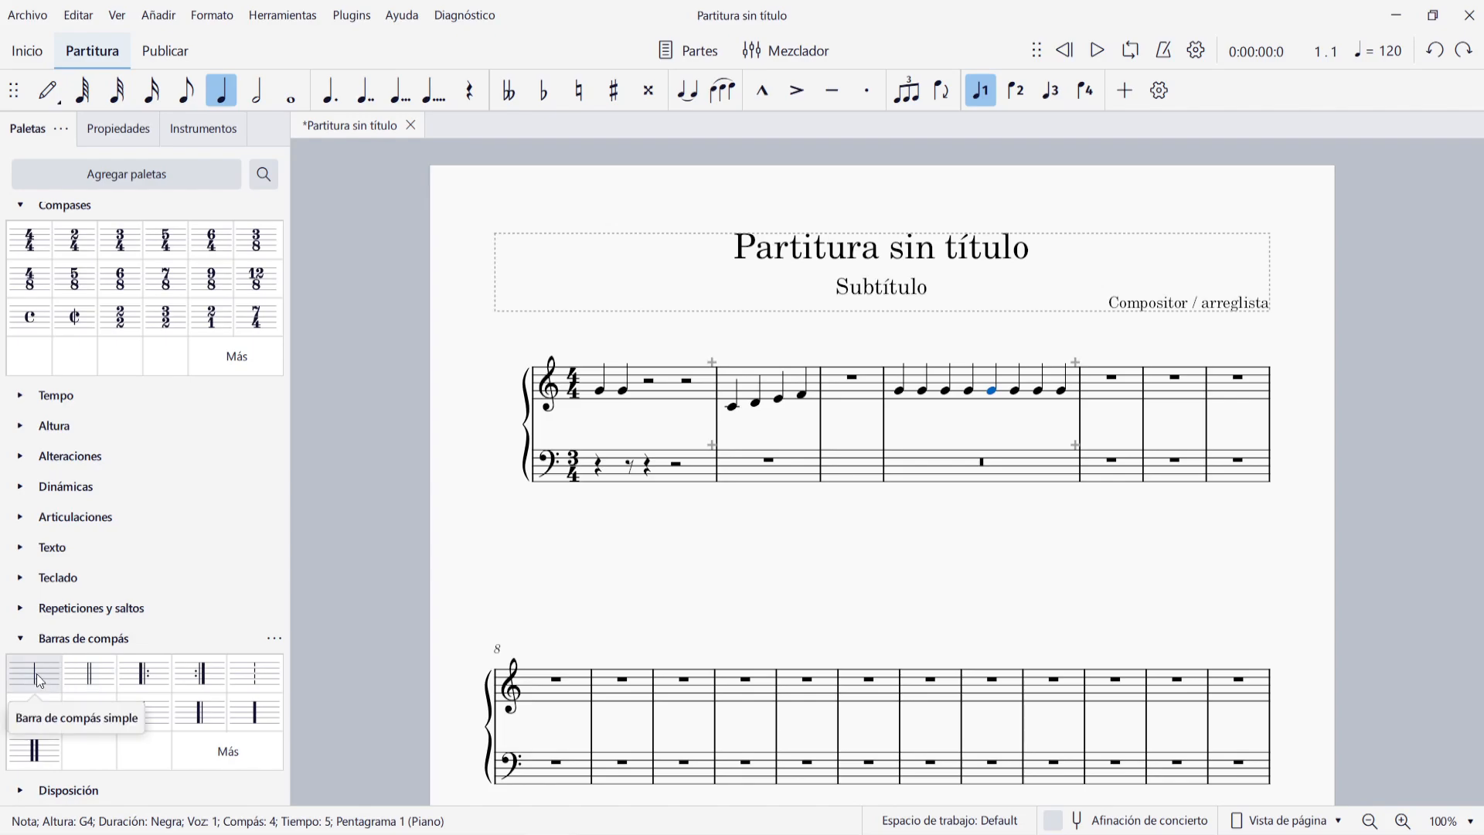
click(39, 680)
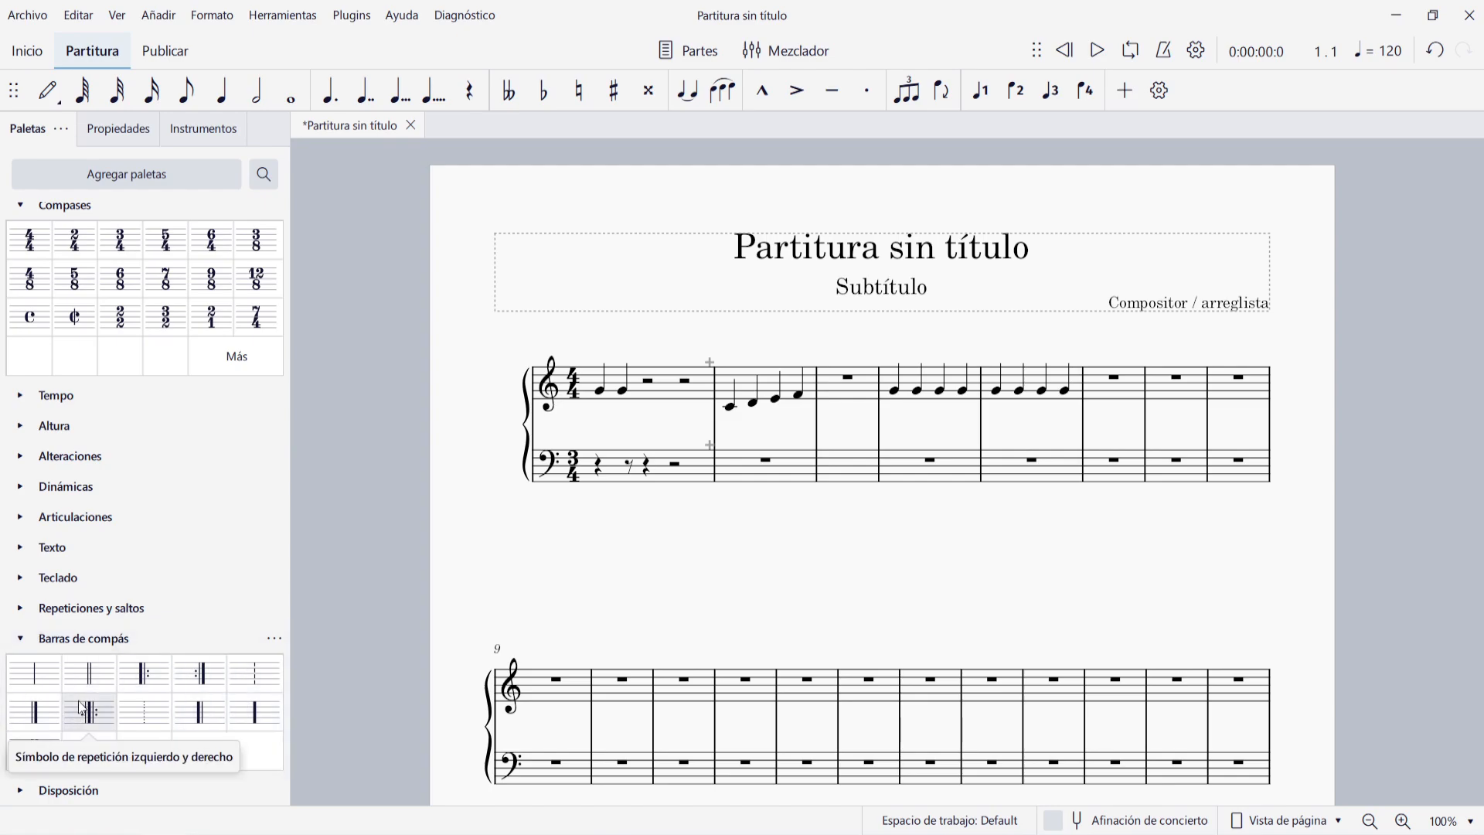
- Change the barline between measures 2 and 3 to a double barline
click(816, 393)
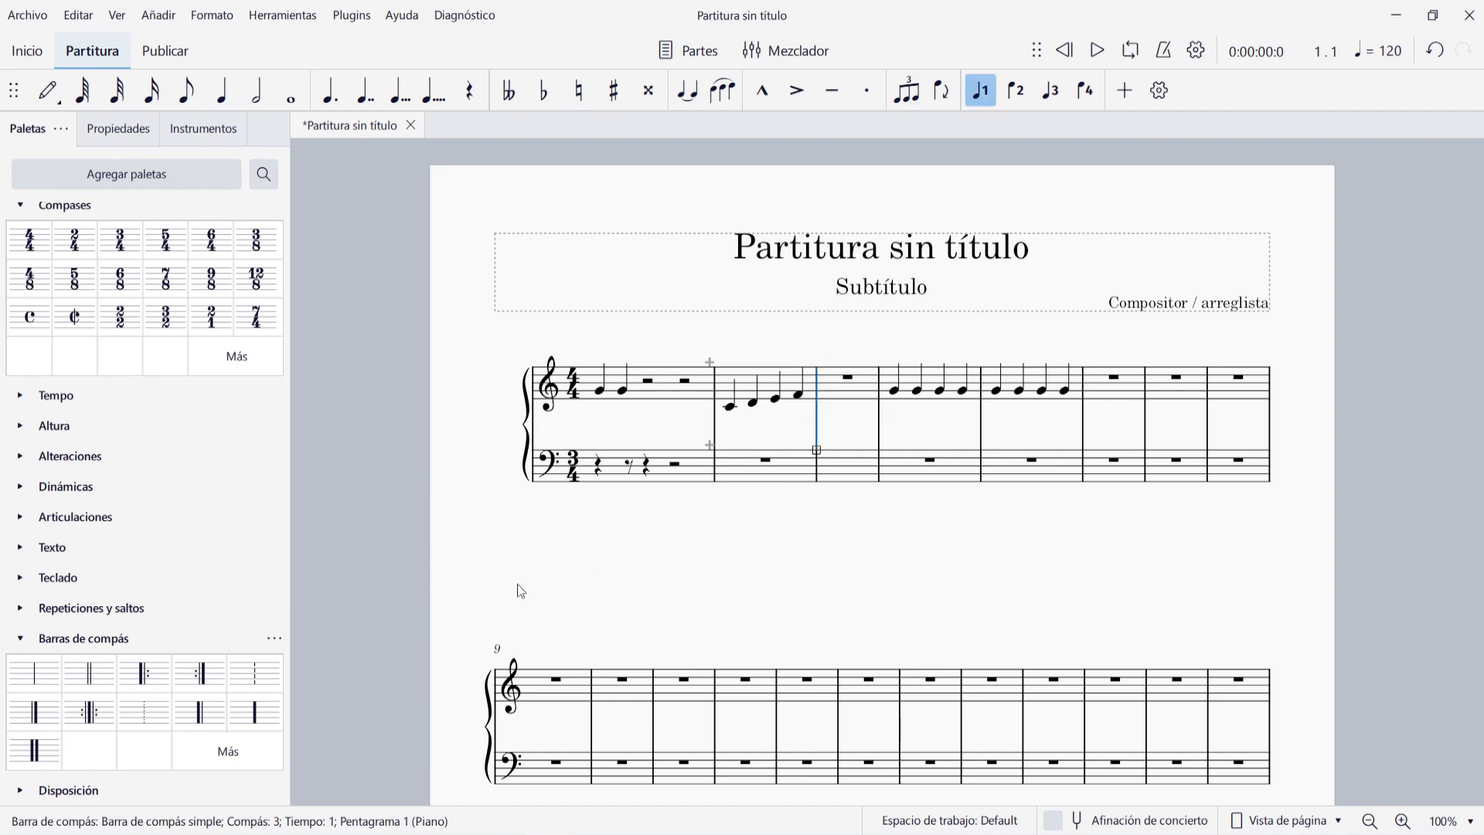
click(88, 672)
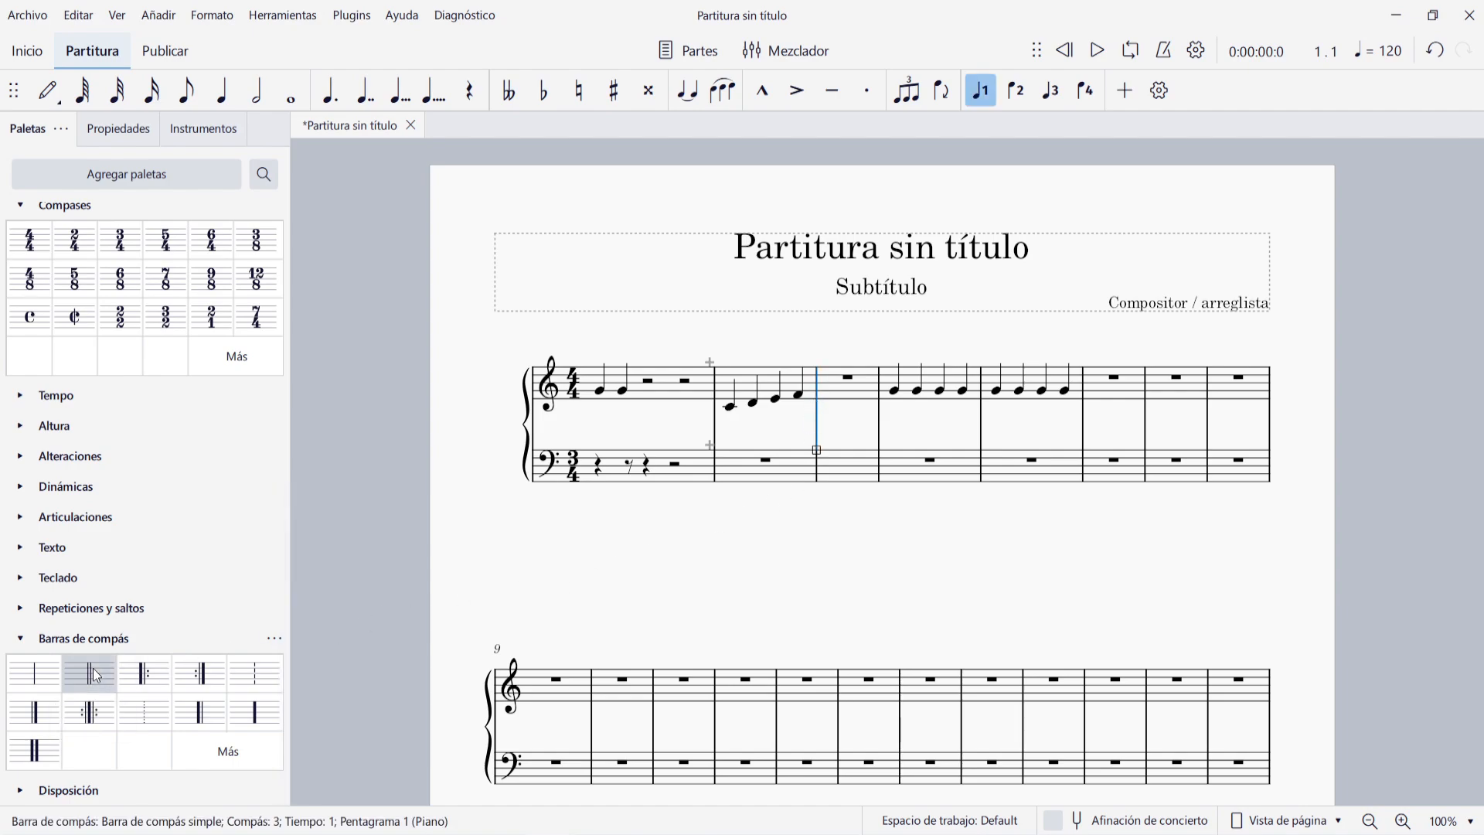
click(722, 591)
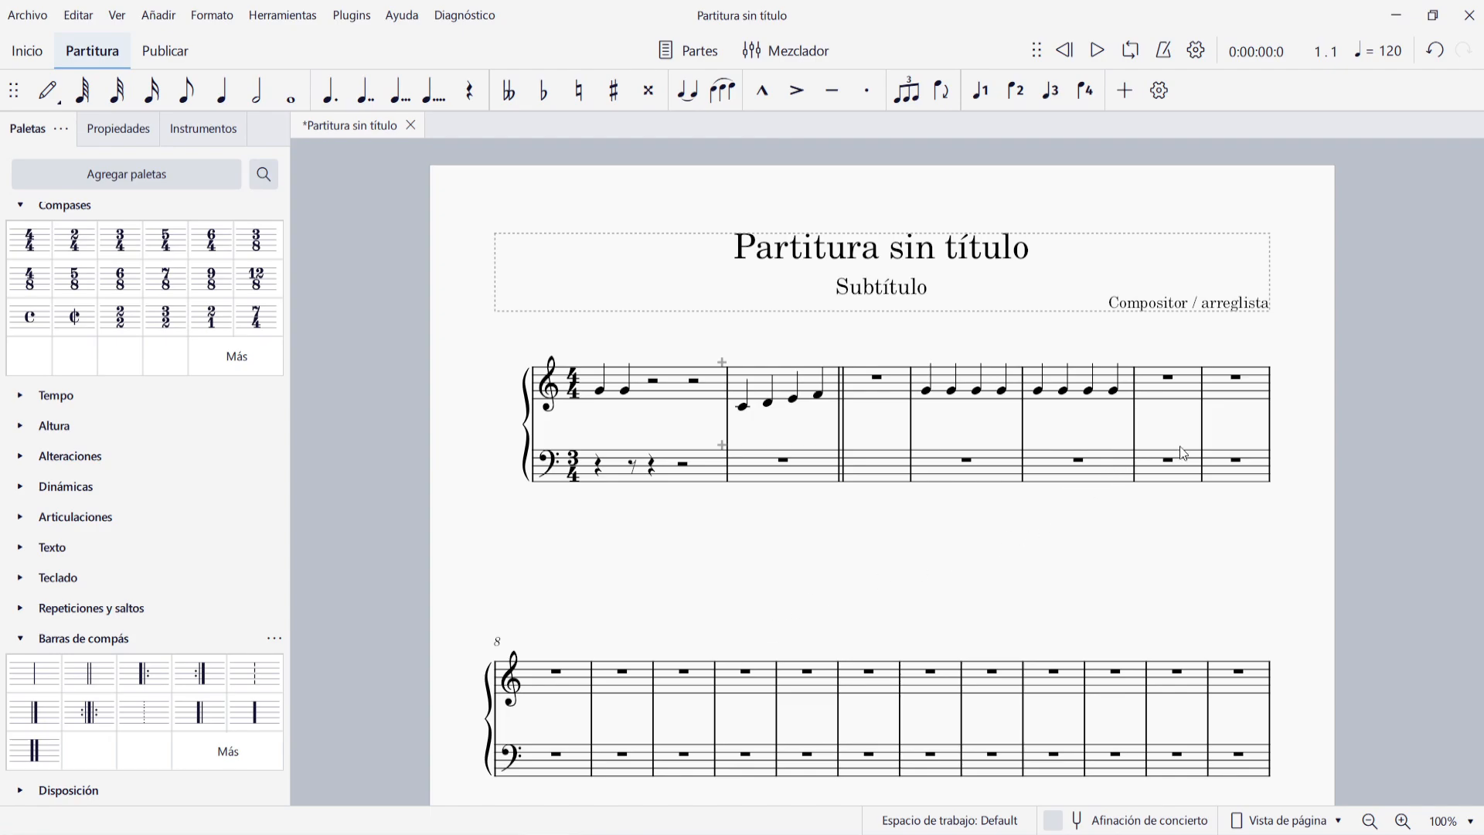
- Enclose measure 6 between a start-repeat barline and an end-repeat barline
scroll(1160, 601, down, 5)
scroll(1162, 601, down, 3)
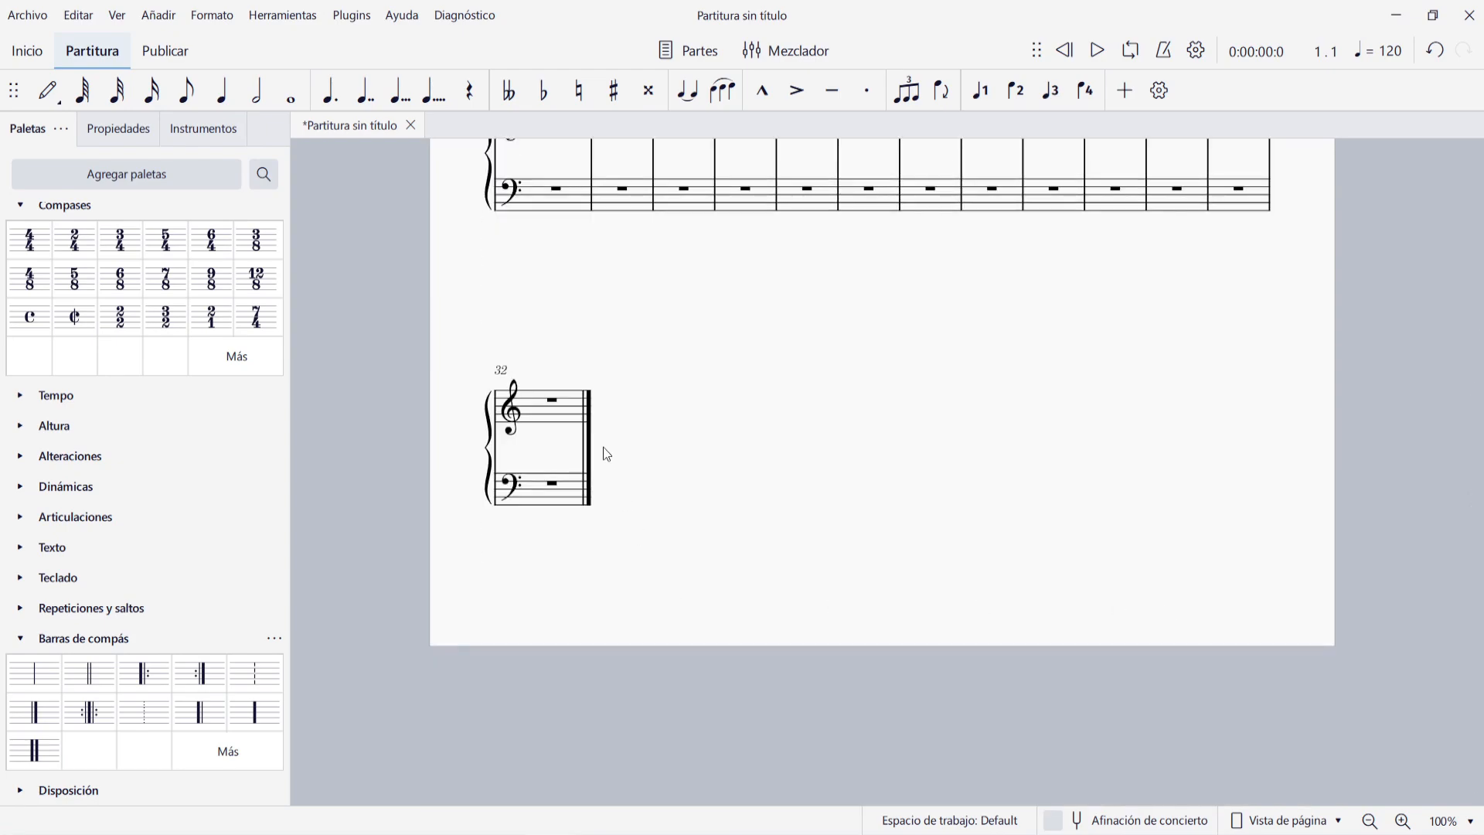
click(586, 438)
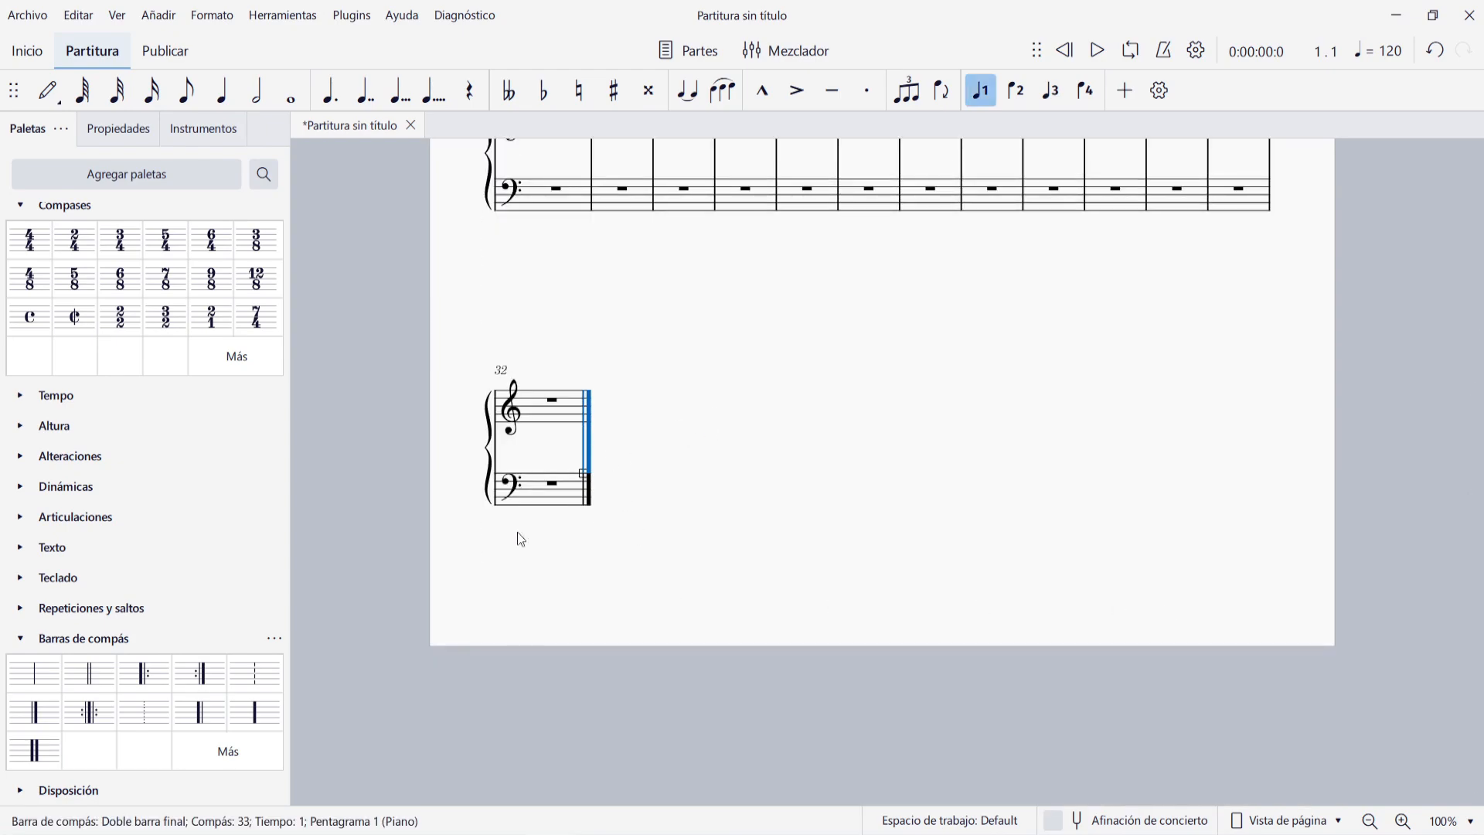
scroll(835, 560, up, 7)
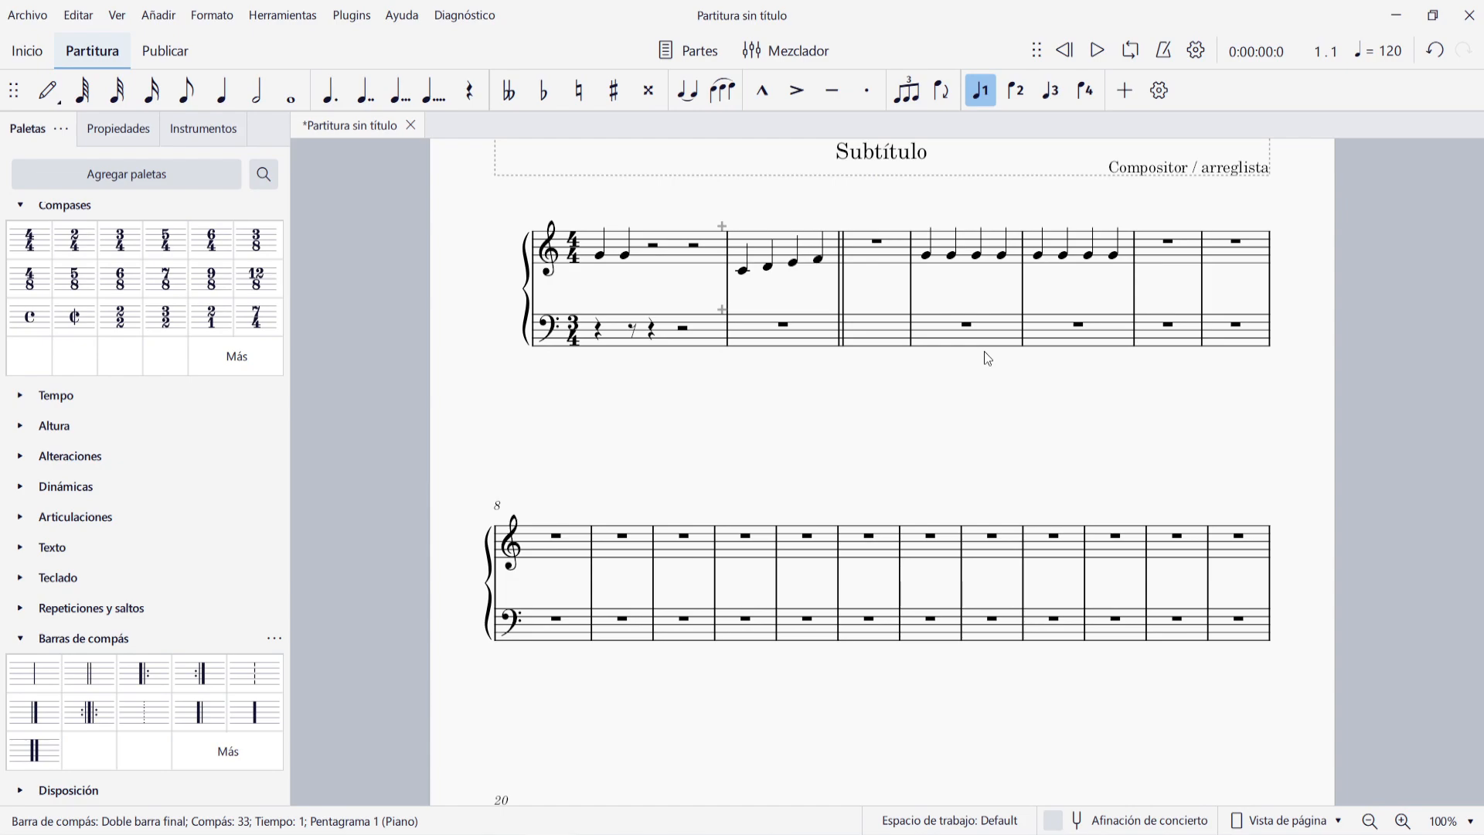
click(1135, 260)
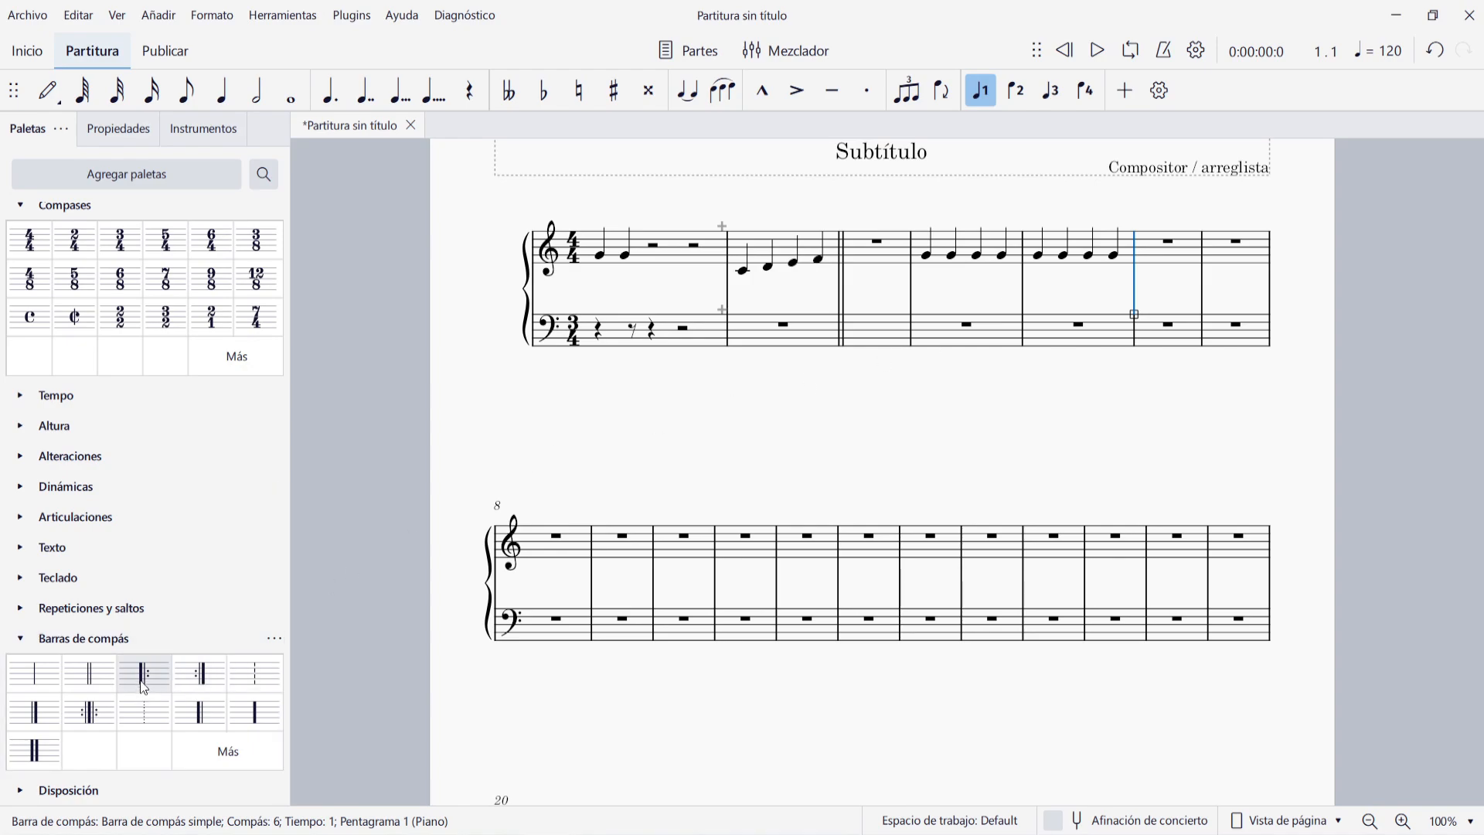
drag(145, 673, 1167, 253)
click(1204, 266)
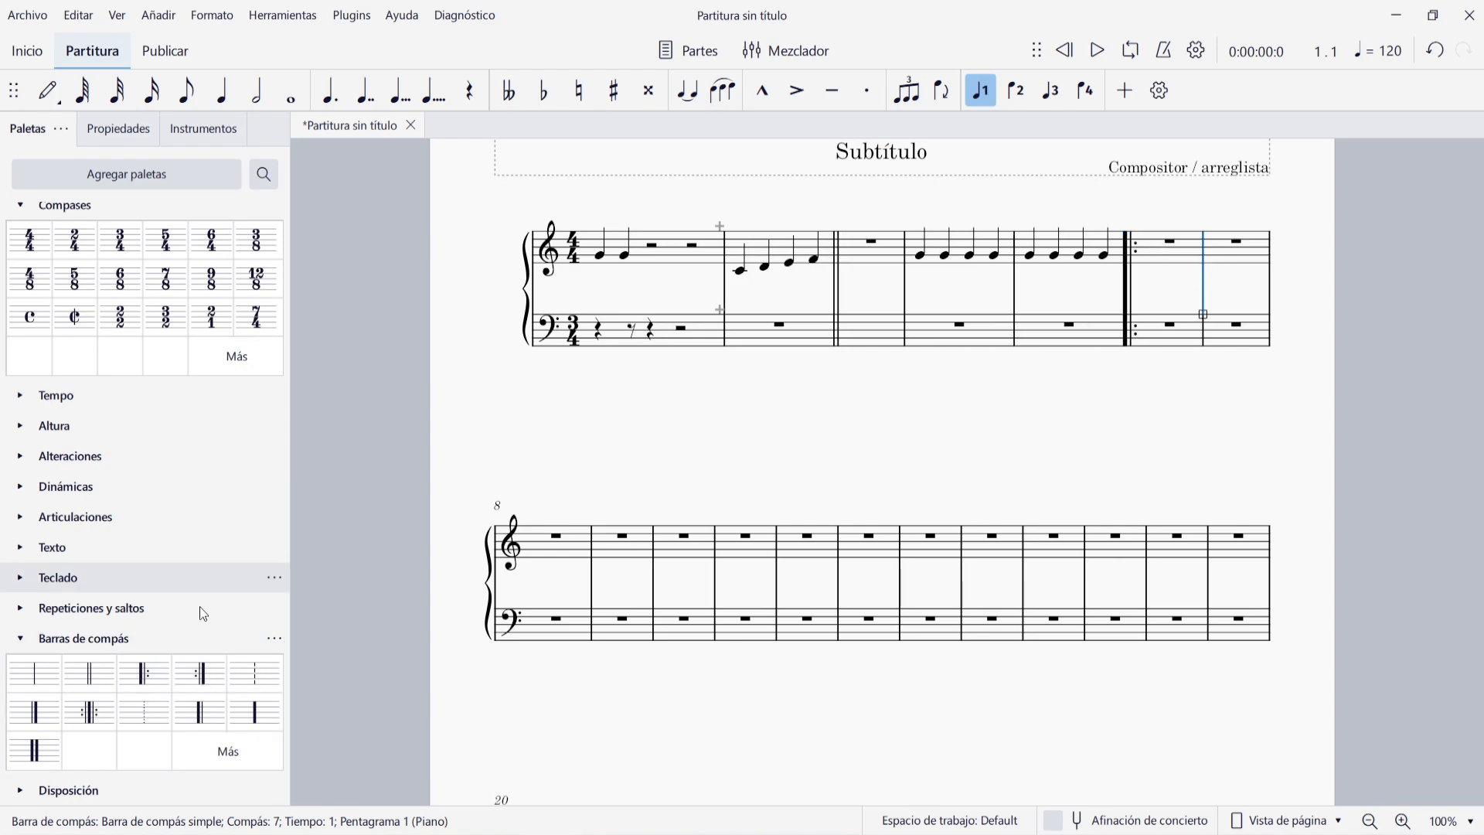
click(194, 685)
click(911, 497)
- Play the score from measure 6 through its repeat, stop playback and clear the selection
click(1167, 245)
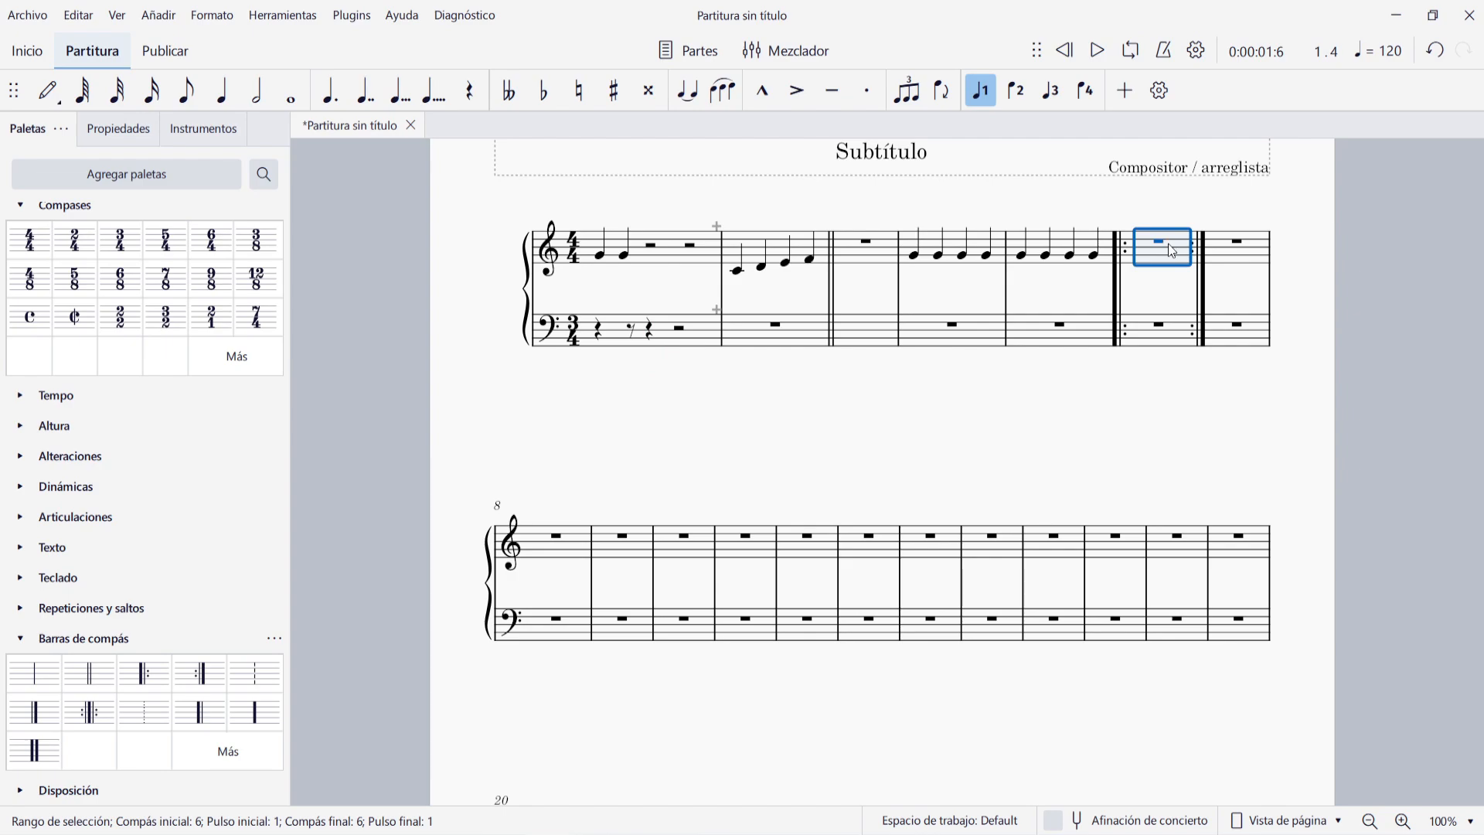
click(1096, 54)
key(space)
key(Escape)
- Examine the barline options in the score's style settings and close them without changes
scroll(833, 487, up, 2)
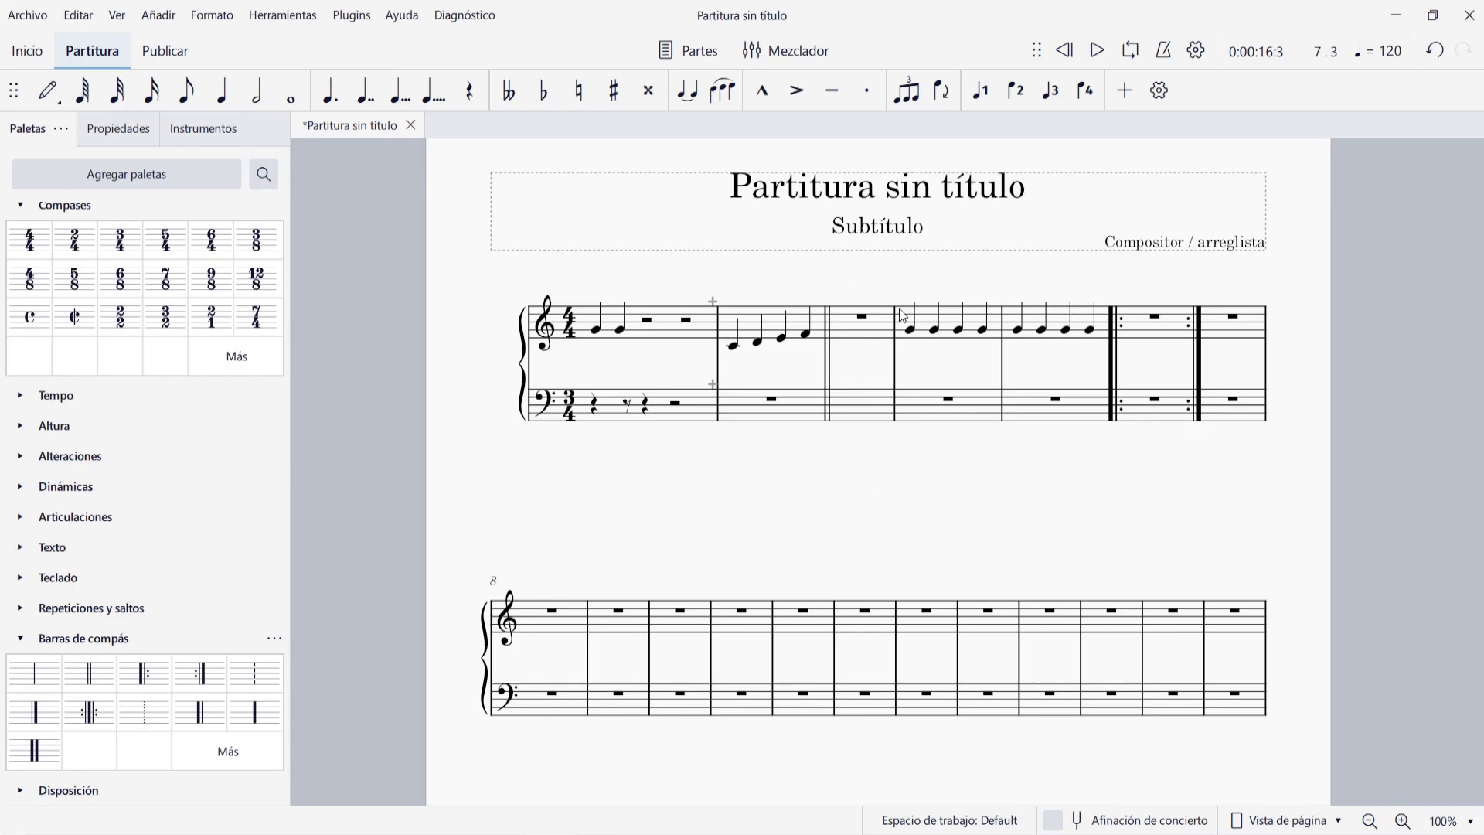
click(212, 17)
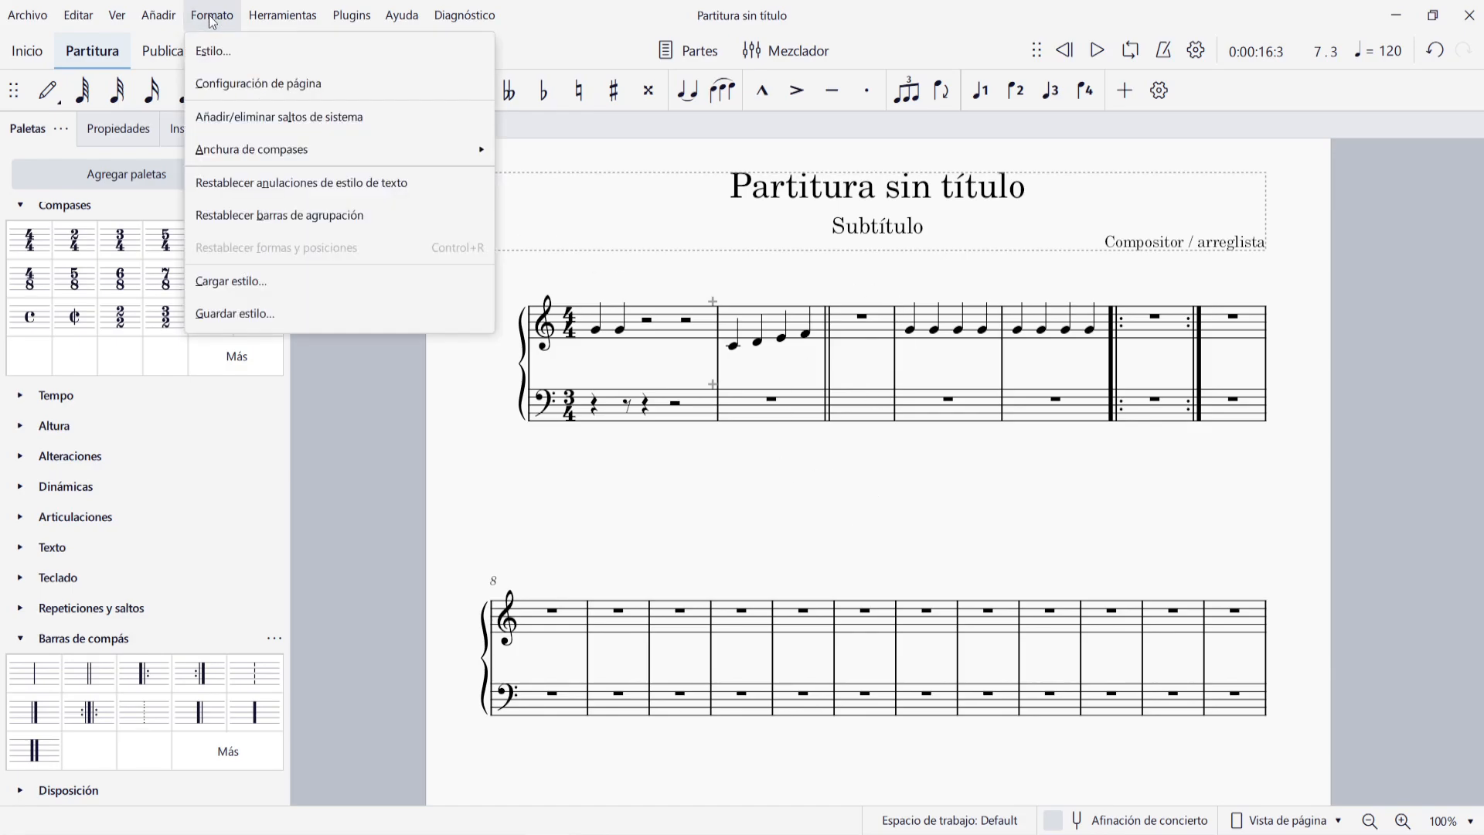
click(230, 52)
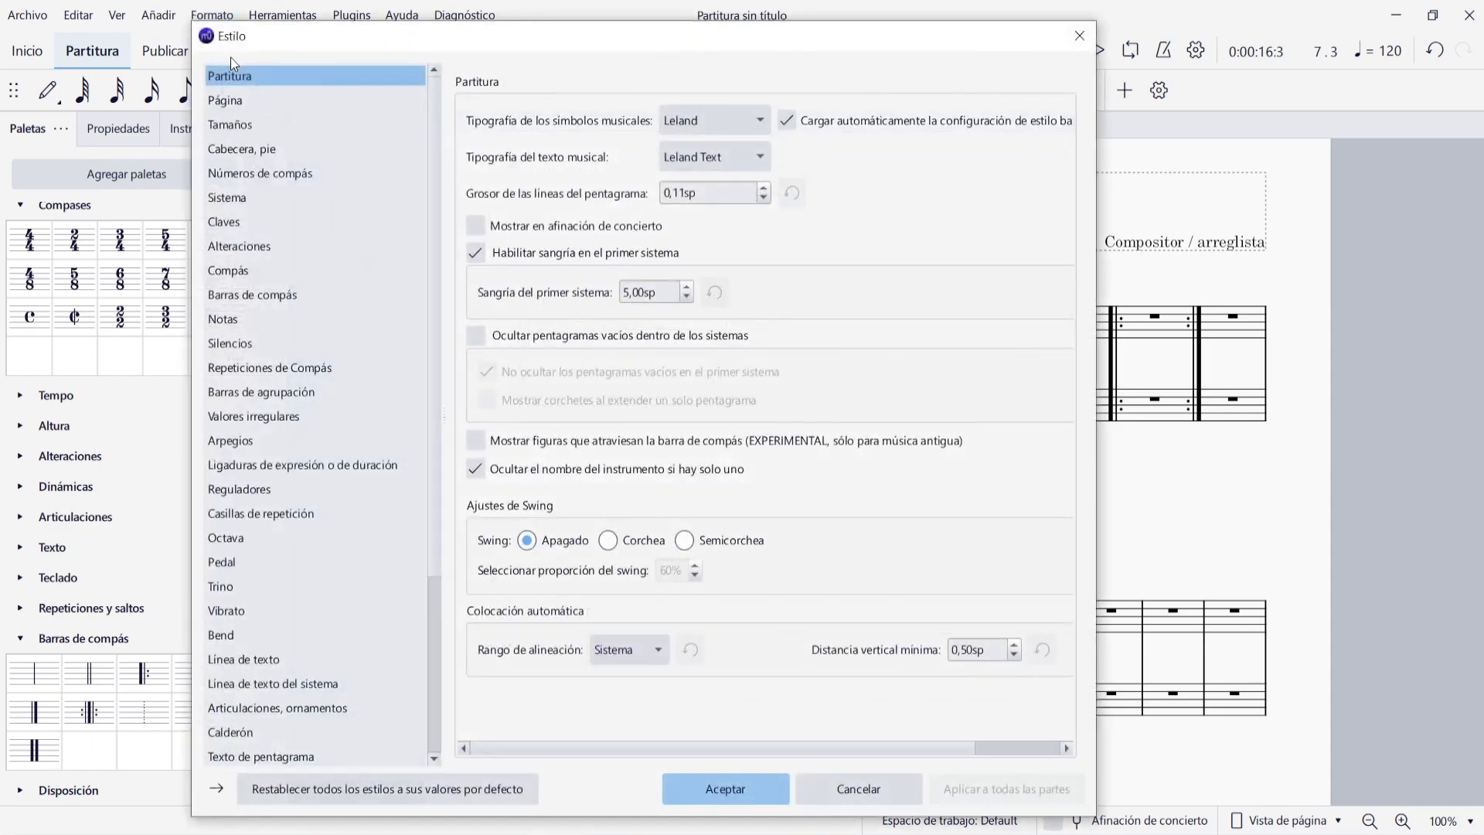
click(275, 296)
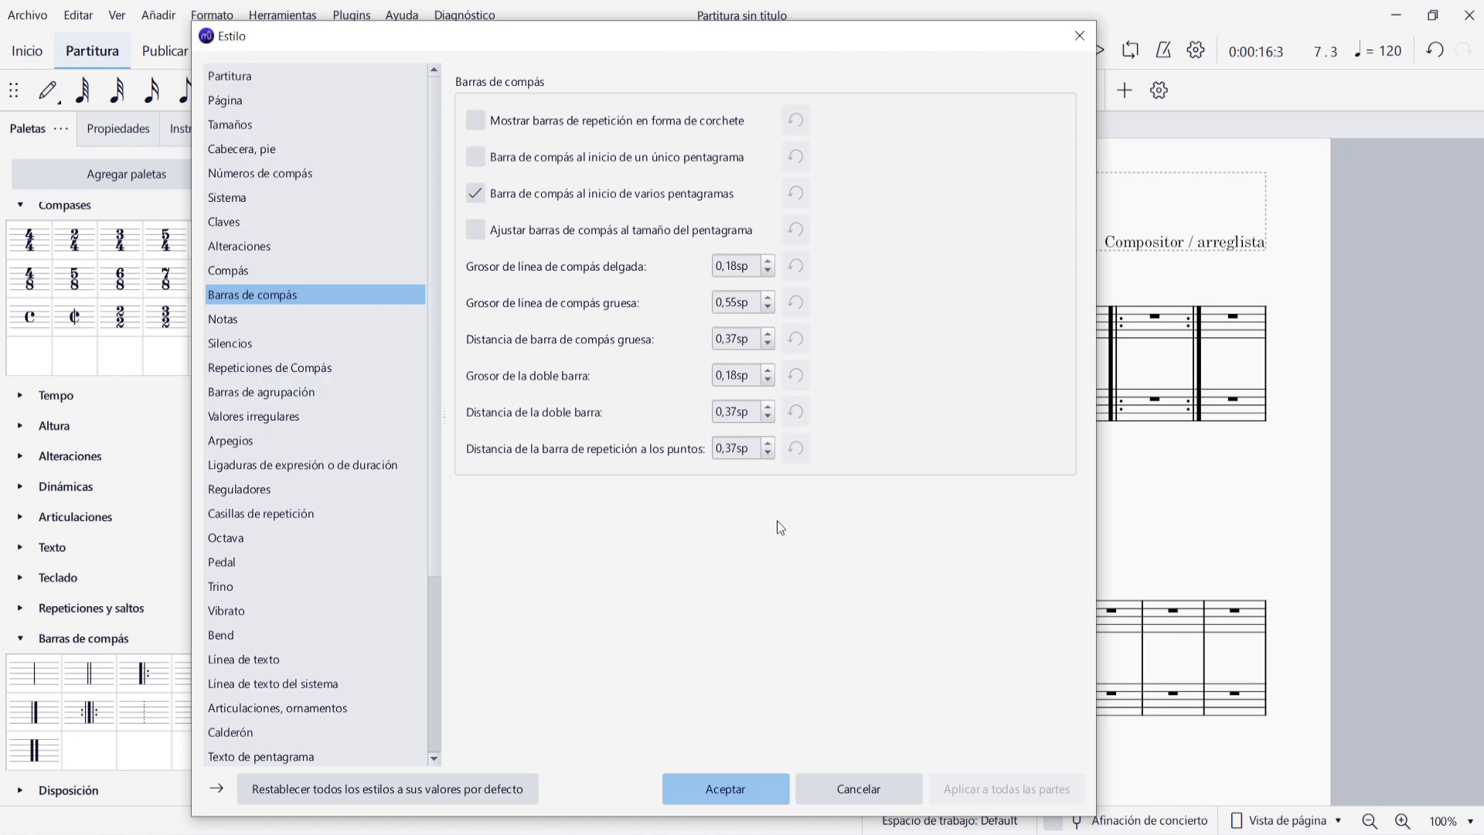
click(850, 792)
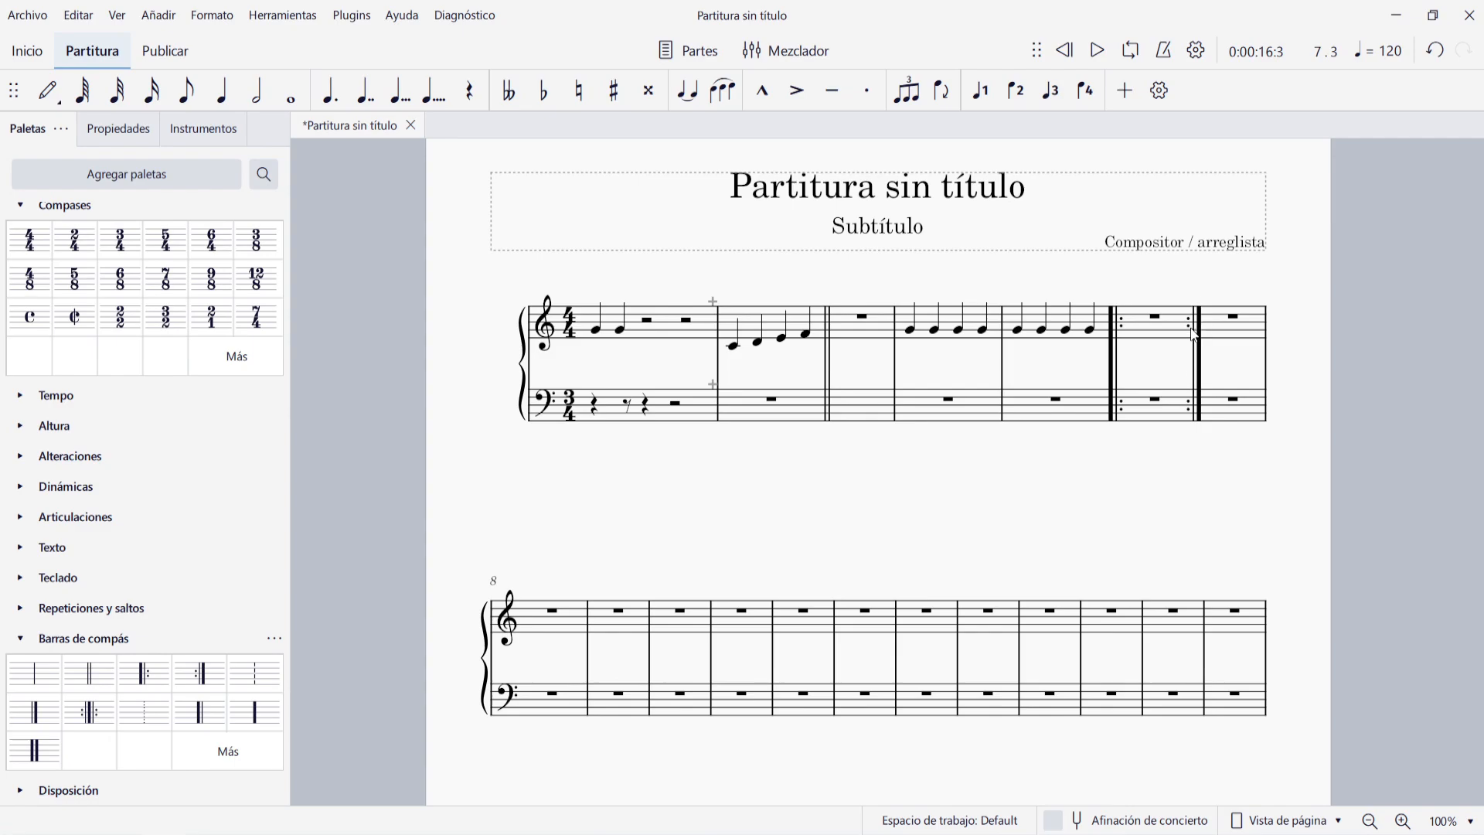
- Examine the repeat count setting in the properties of measure 6 and close them without changes
click(1162, 331)
click(1164, 375)
right_click(1172, 330)
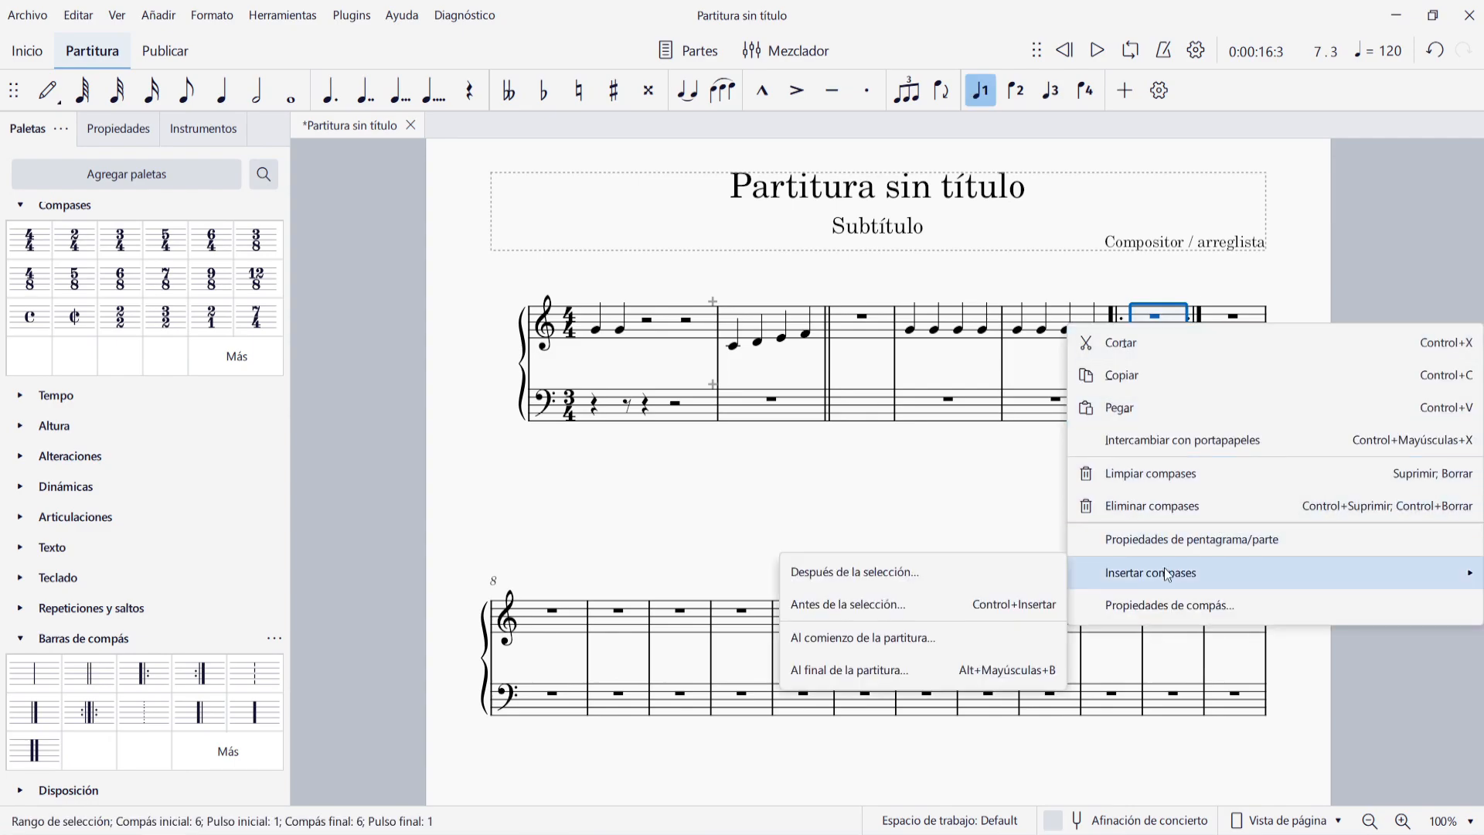
click(1163, 600)
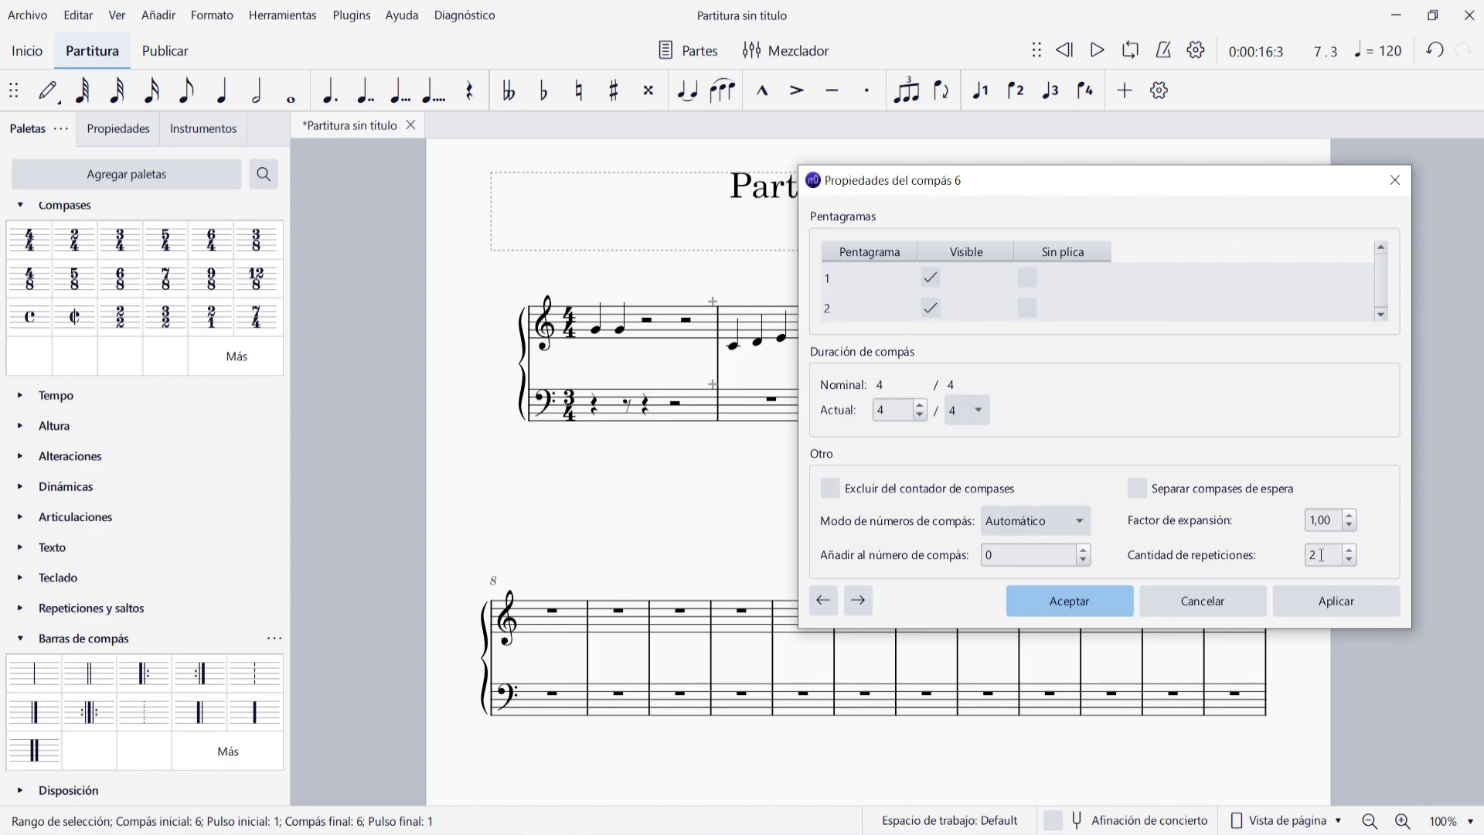
click(1213, 603)
click(1217, 610)
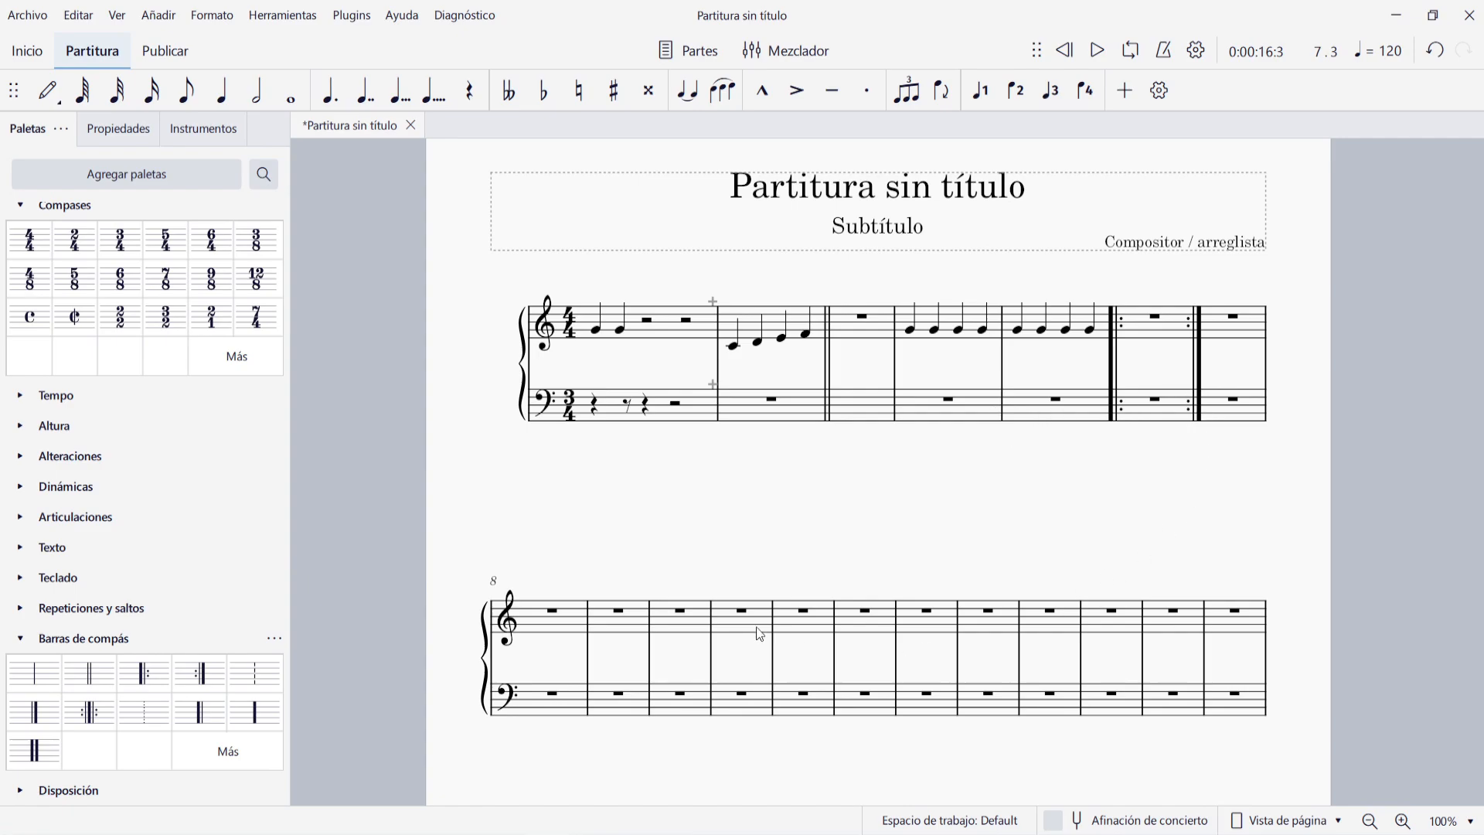
- Turn on multimeasure rests to condense the empty measures after the repeat
scroll(714, 519, down, 3)
scroll(778, 555, down, 4)
scroll(778, 555, up, 7)
key(m)
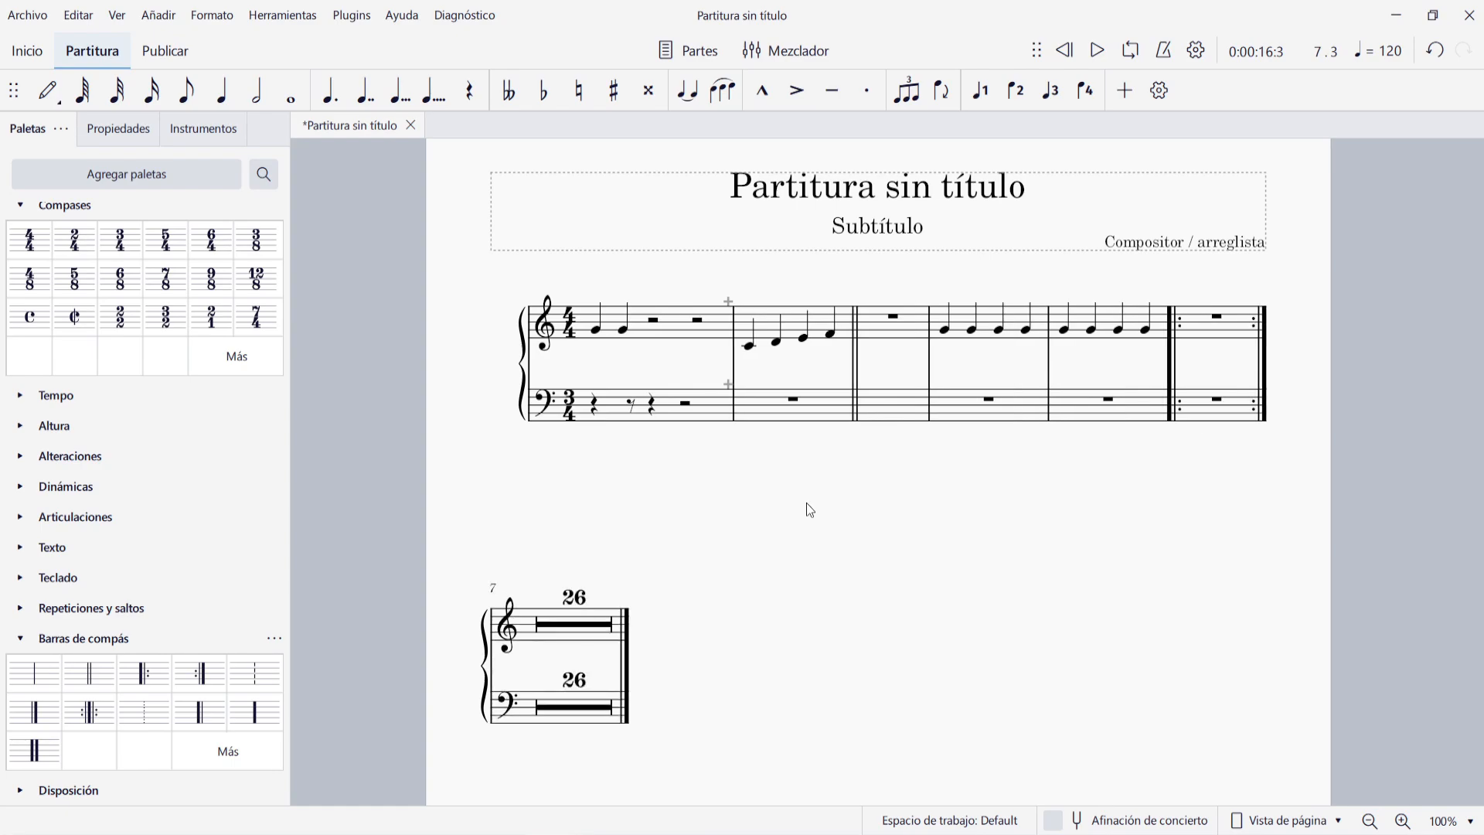
- Clear the quarter notes from the upper staff in measures 4 and 5 and deselect
scroll(807, 504, down, 1)
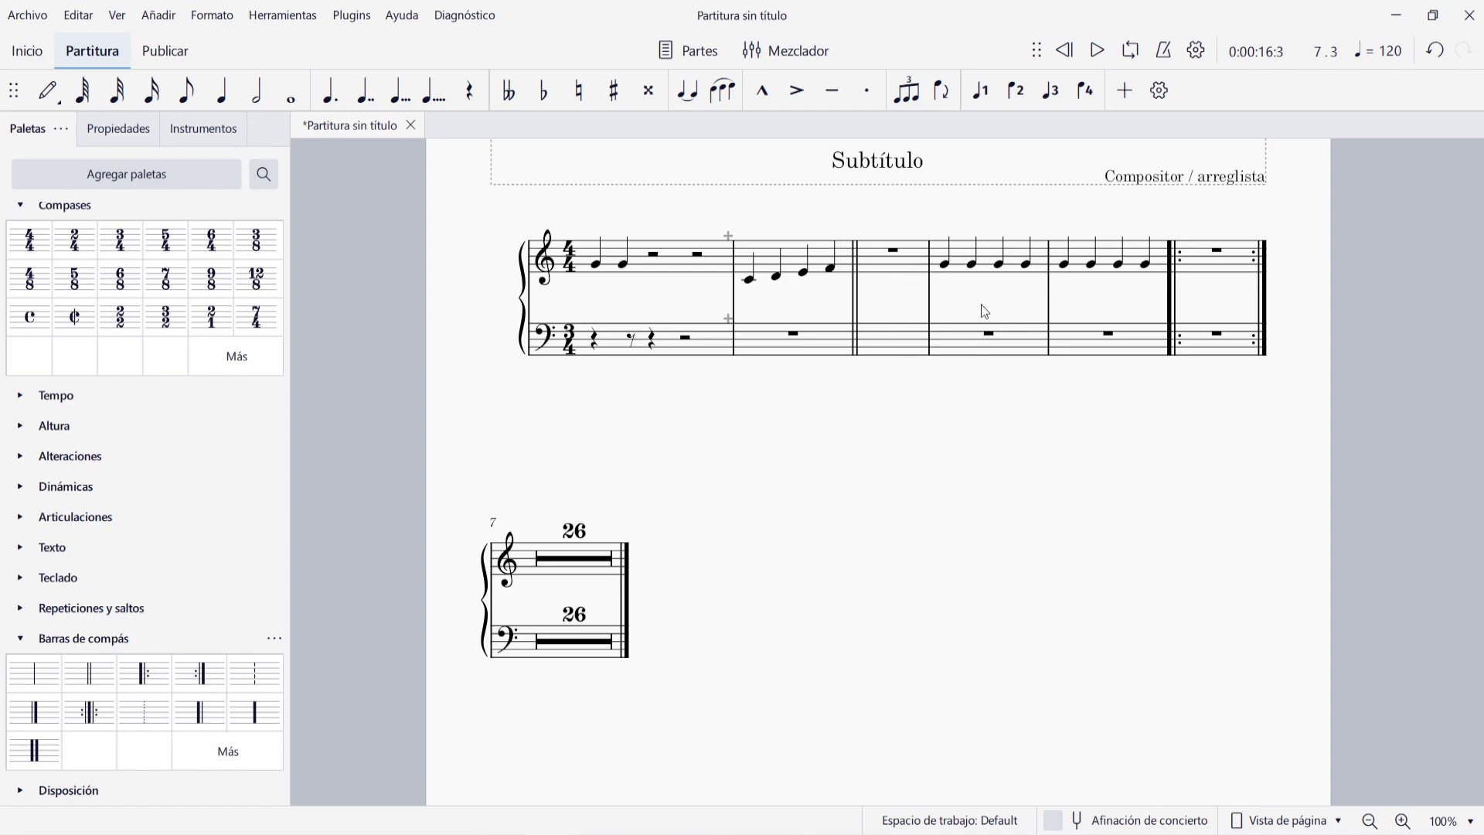
click(1001, 267)
key(Delete)
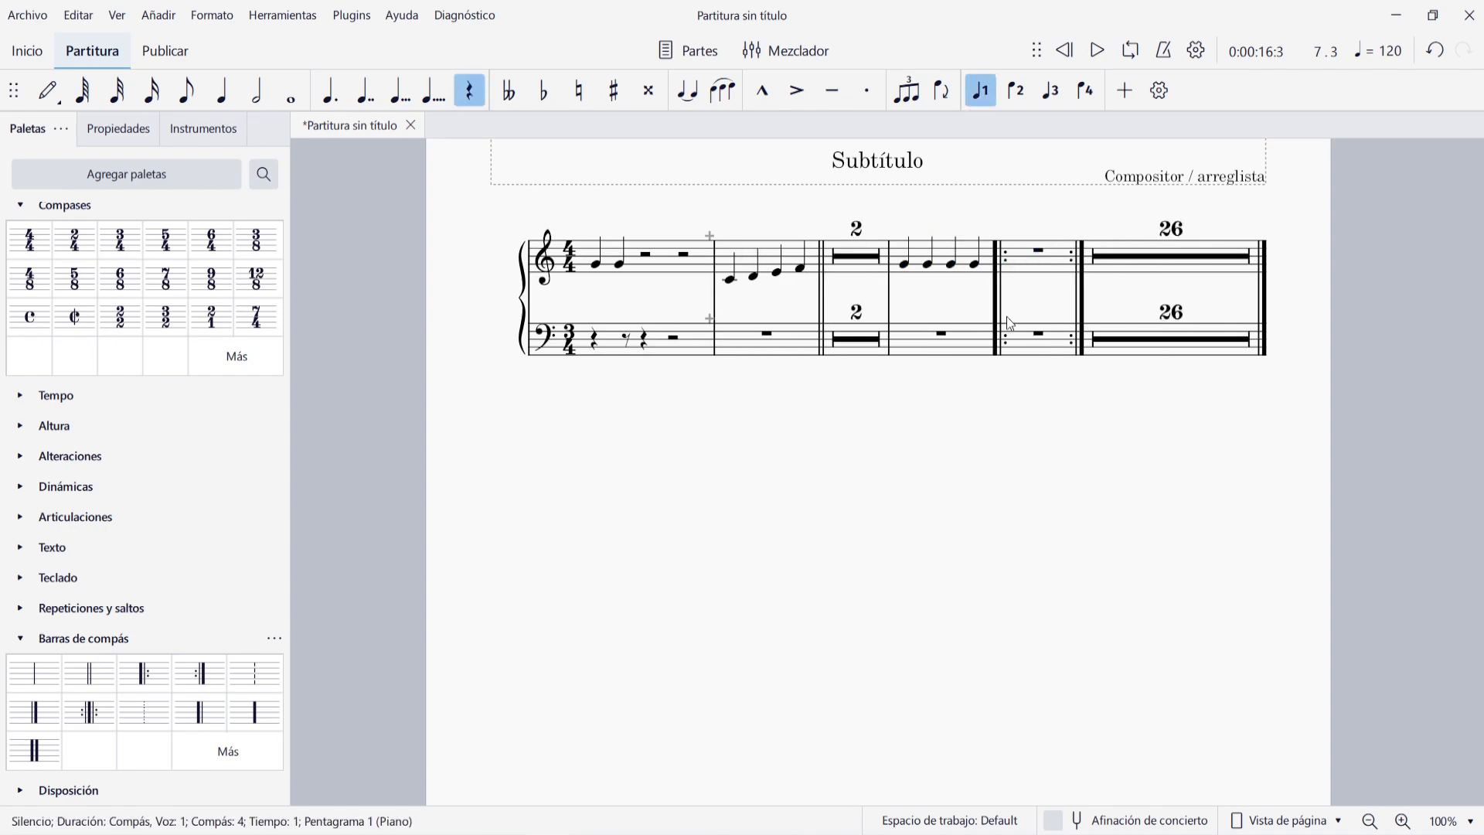
click(989, 444)
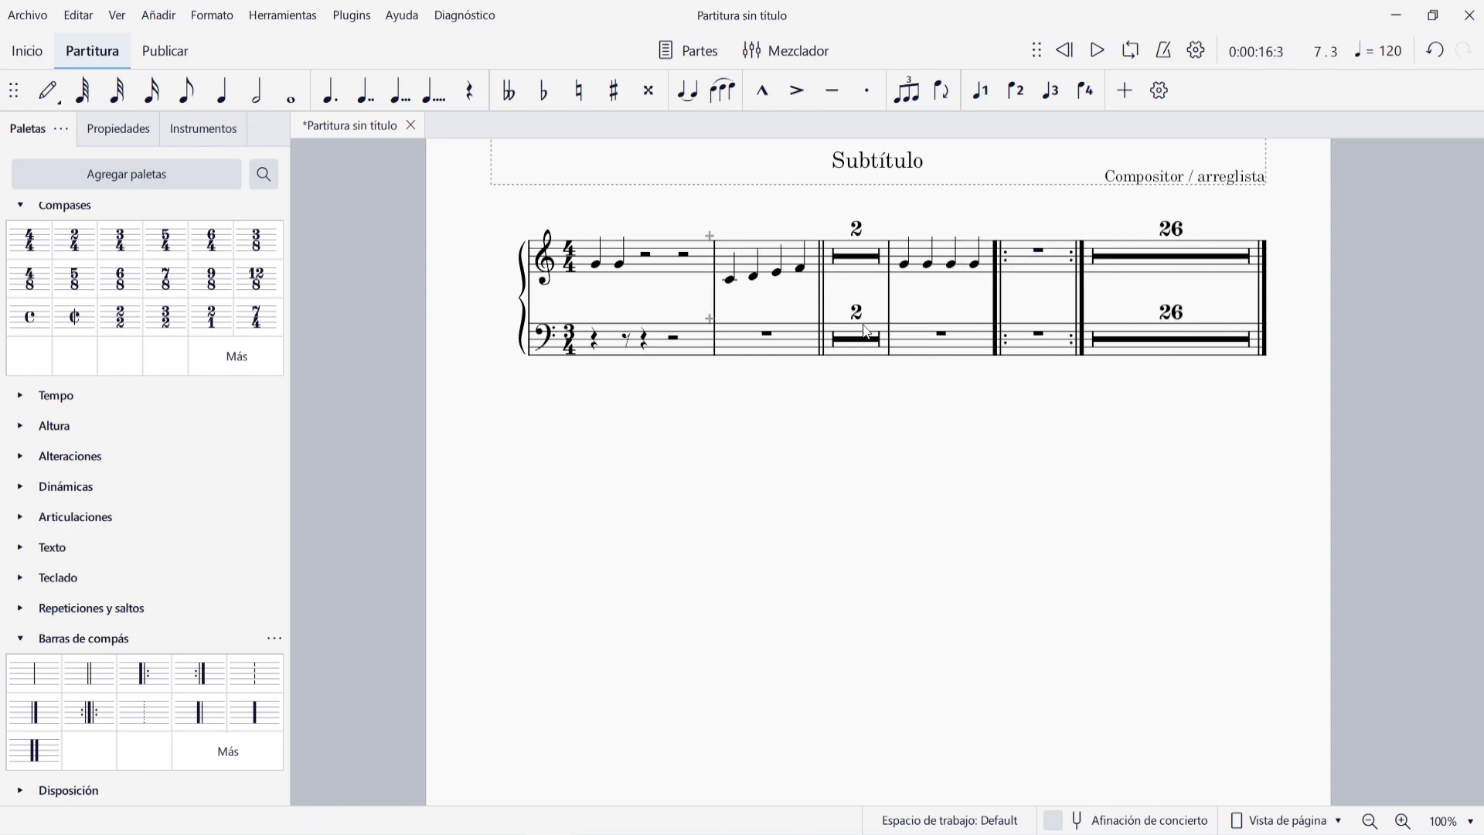
click(948, 254)
key(Delete)
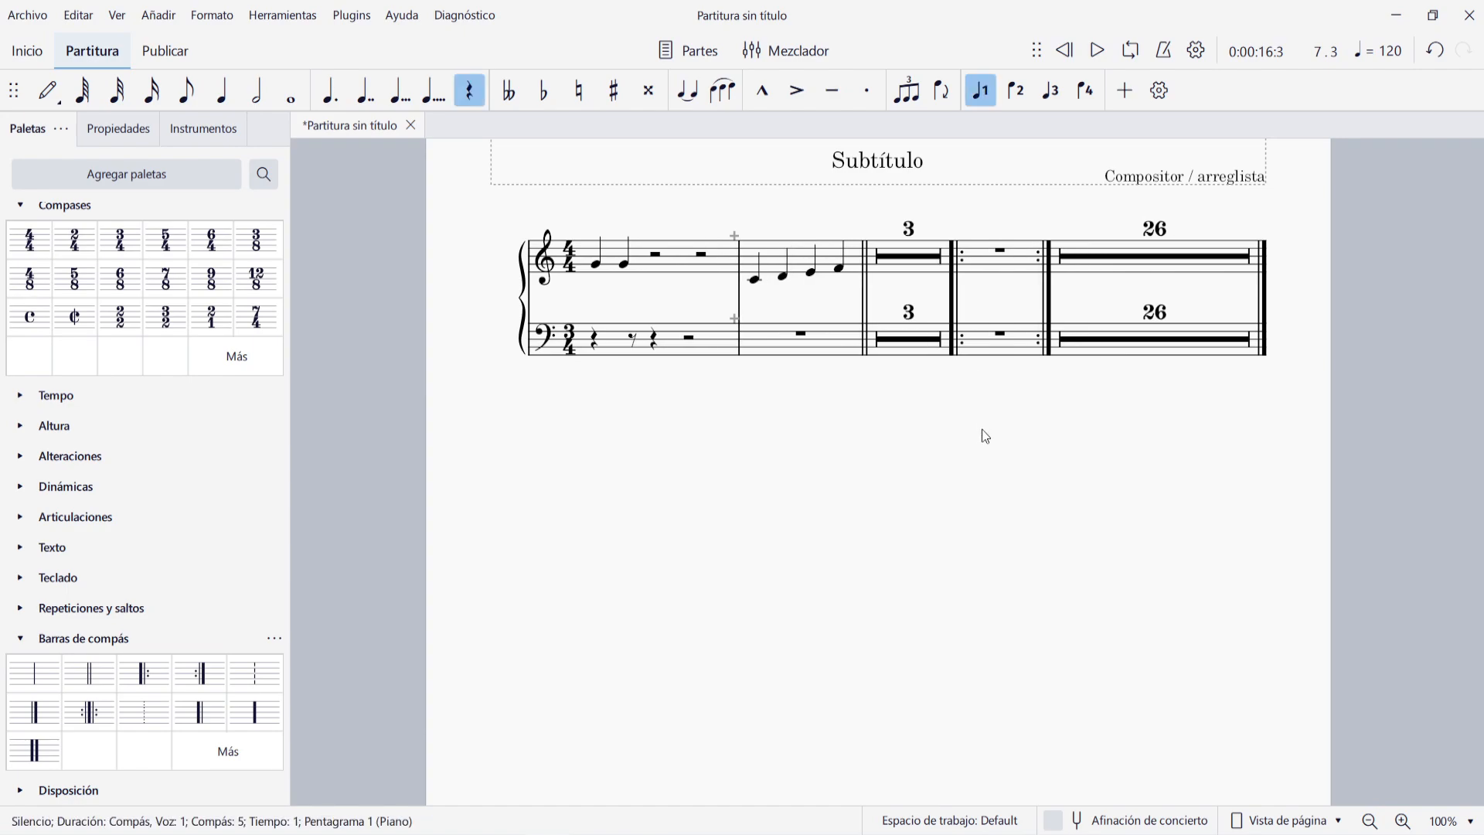
click(983, 430)
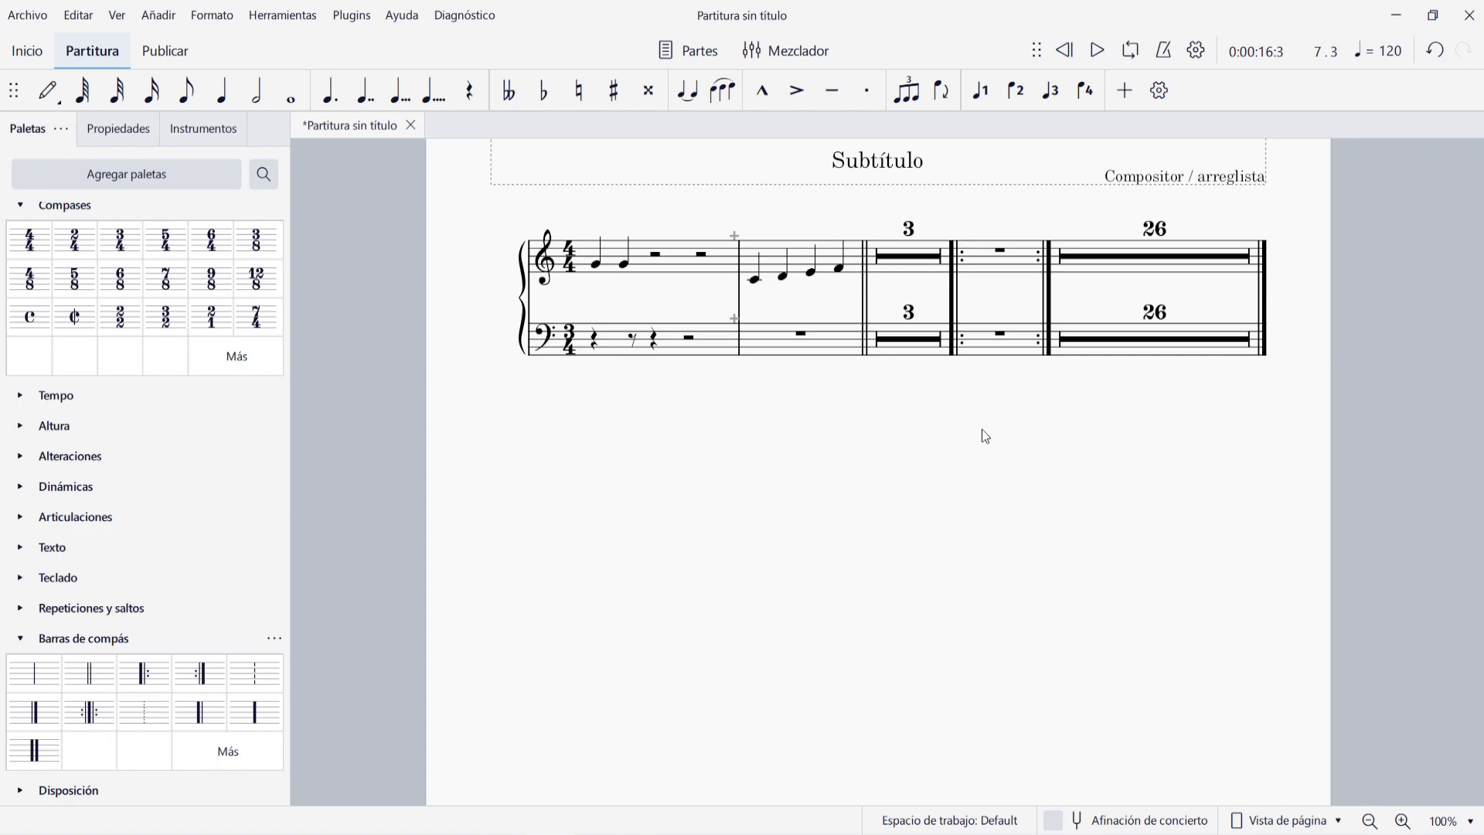
- Switch multimeasure rests off and re-enable them through the Silencios style settings
key(m)
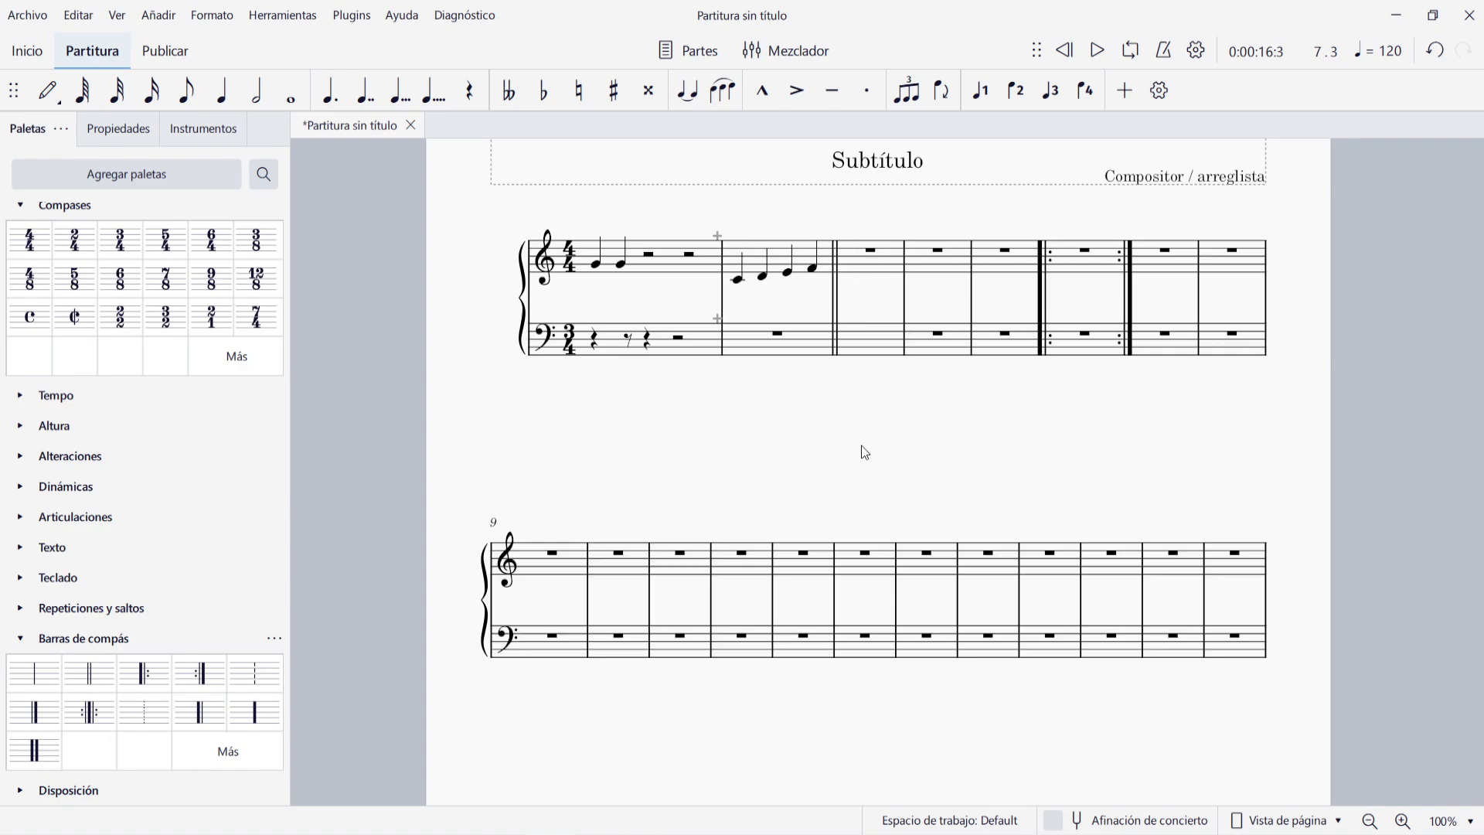
click(212, 15)
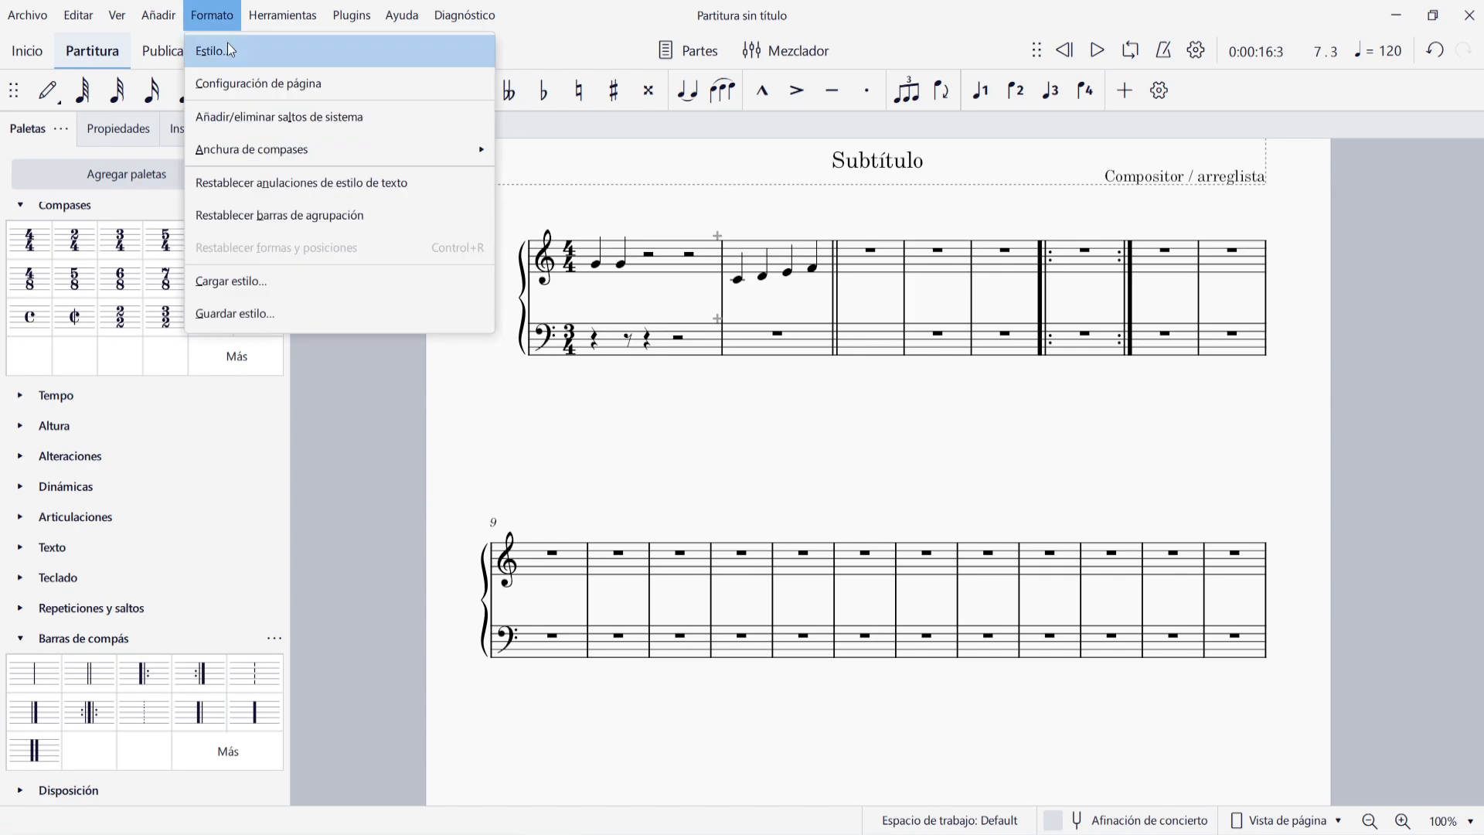
click(229, 49)
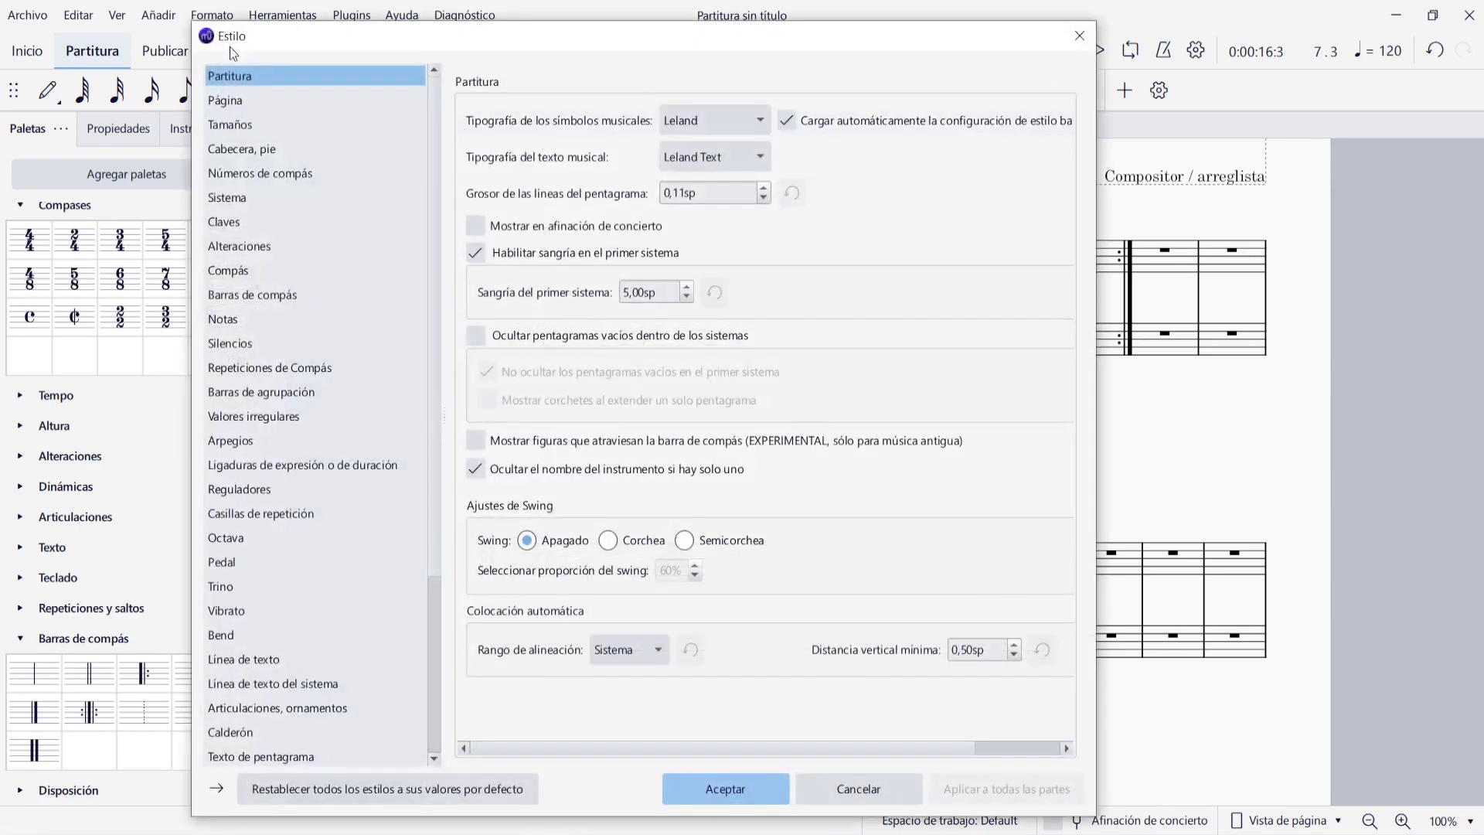
click(237, 345)
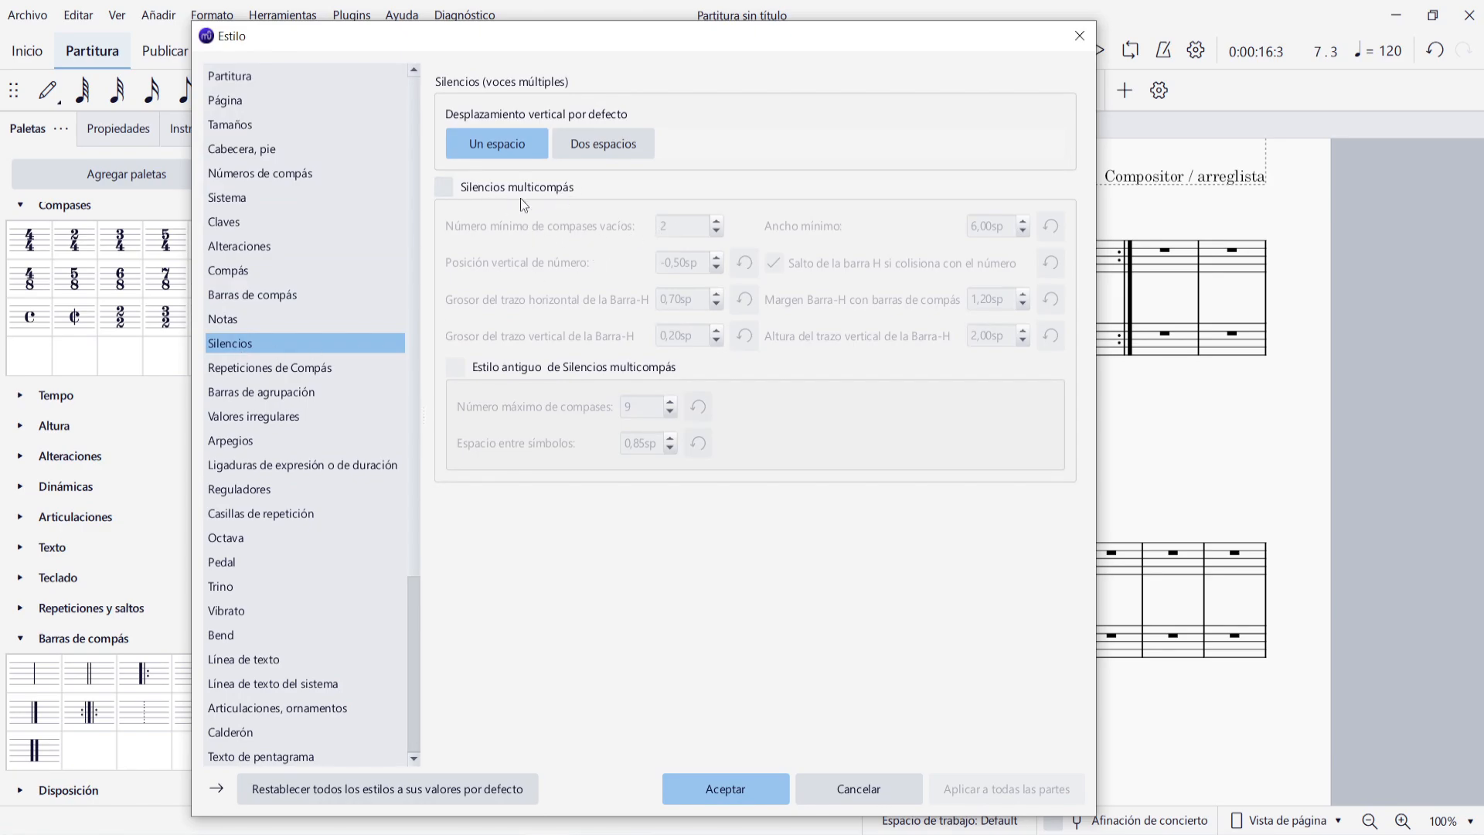
click(447, 190)
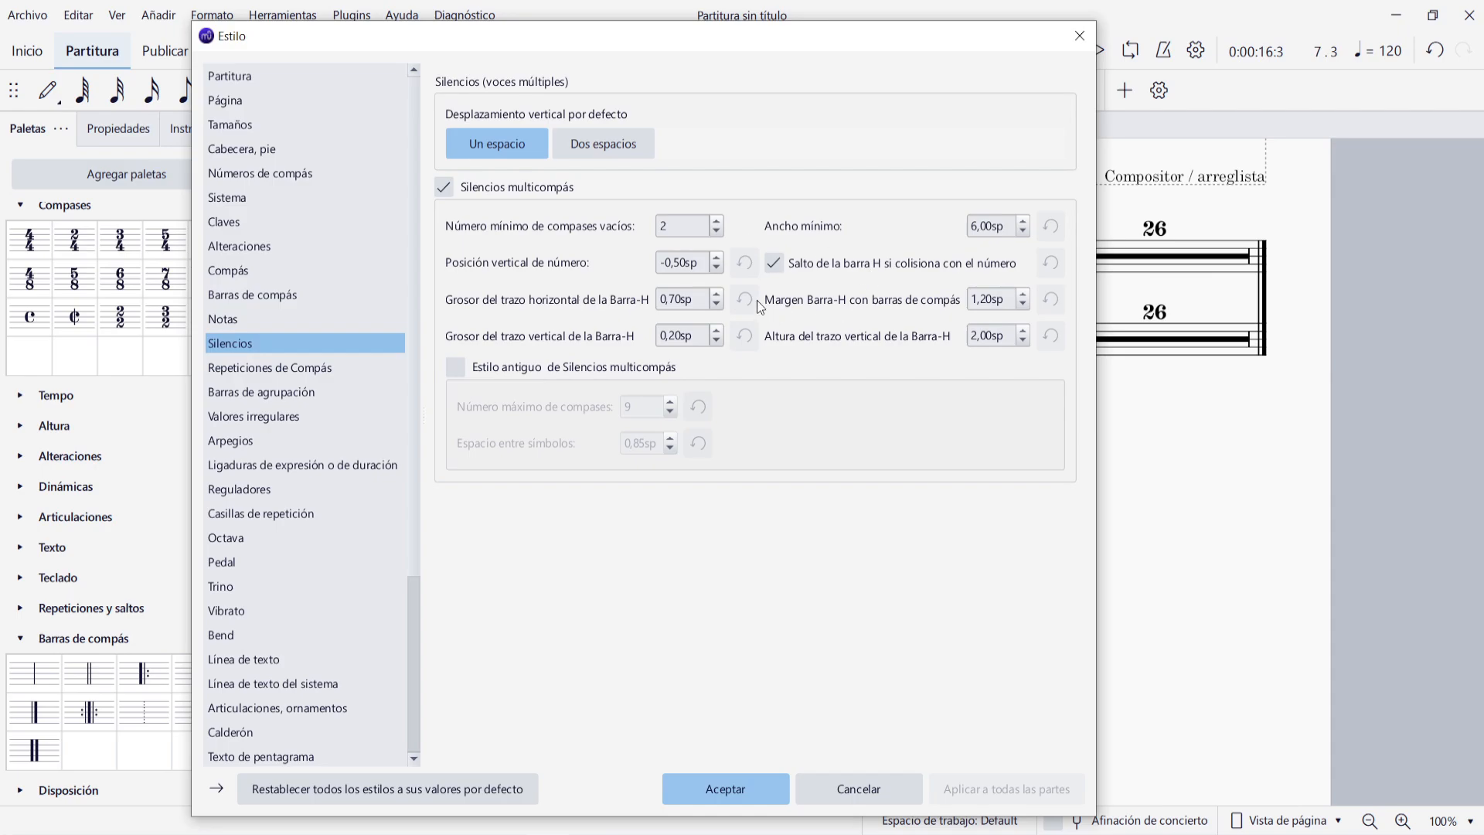
key(Return)
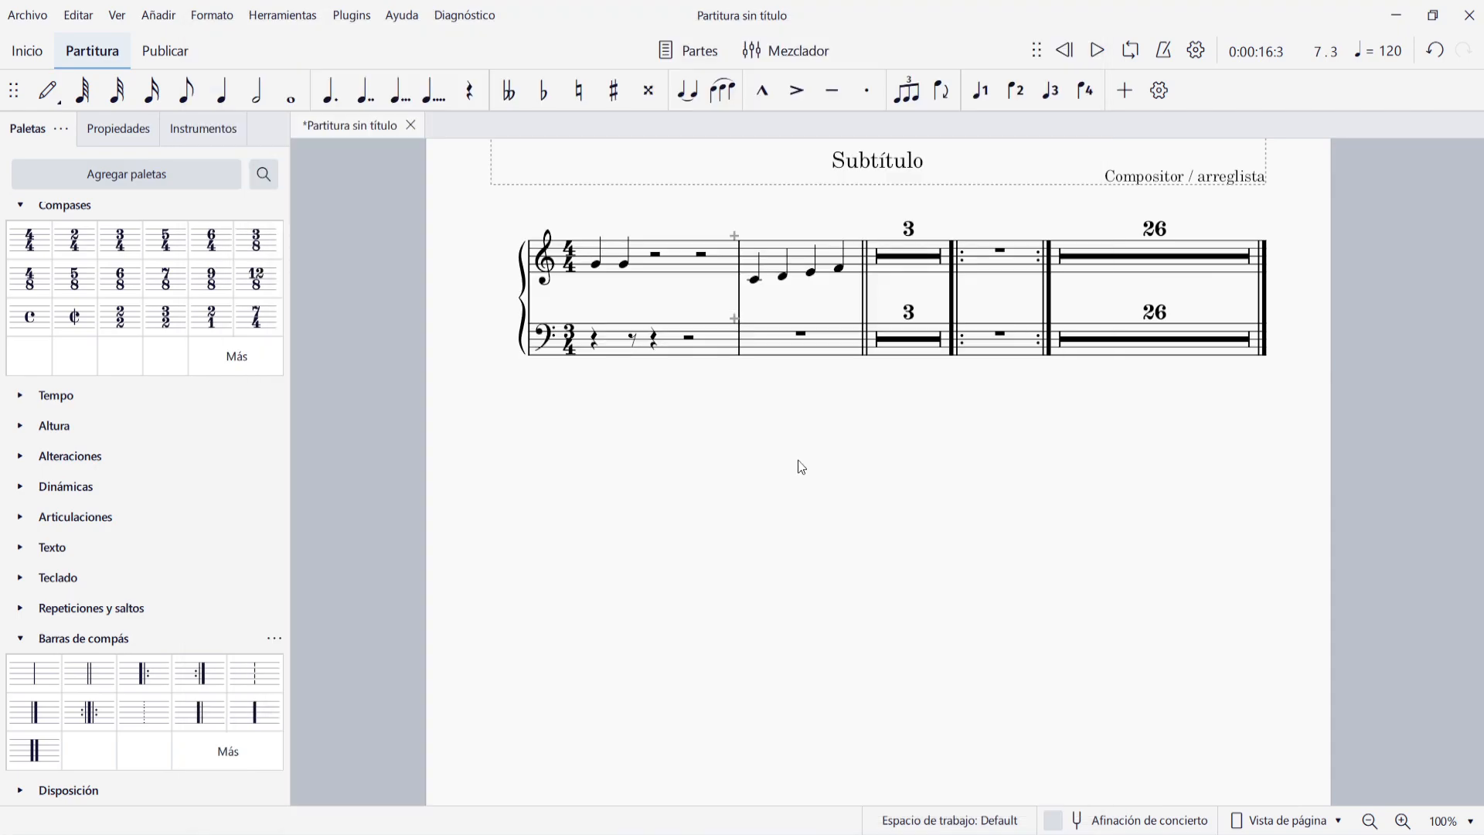
- Turn off multimeasure rests and delete the first measure from the score
key(m)
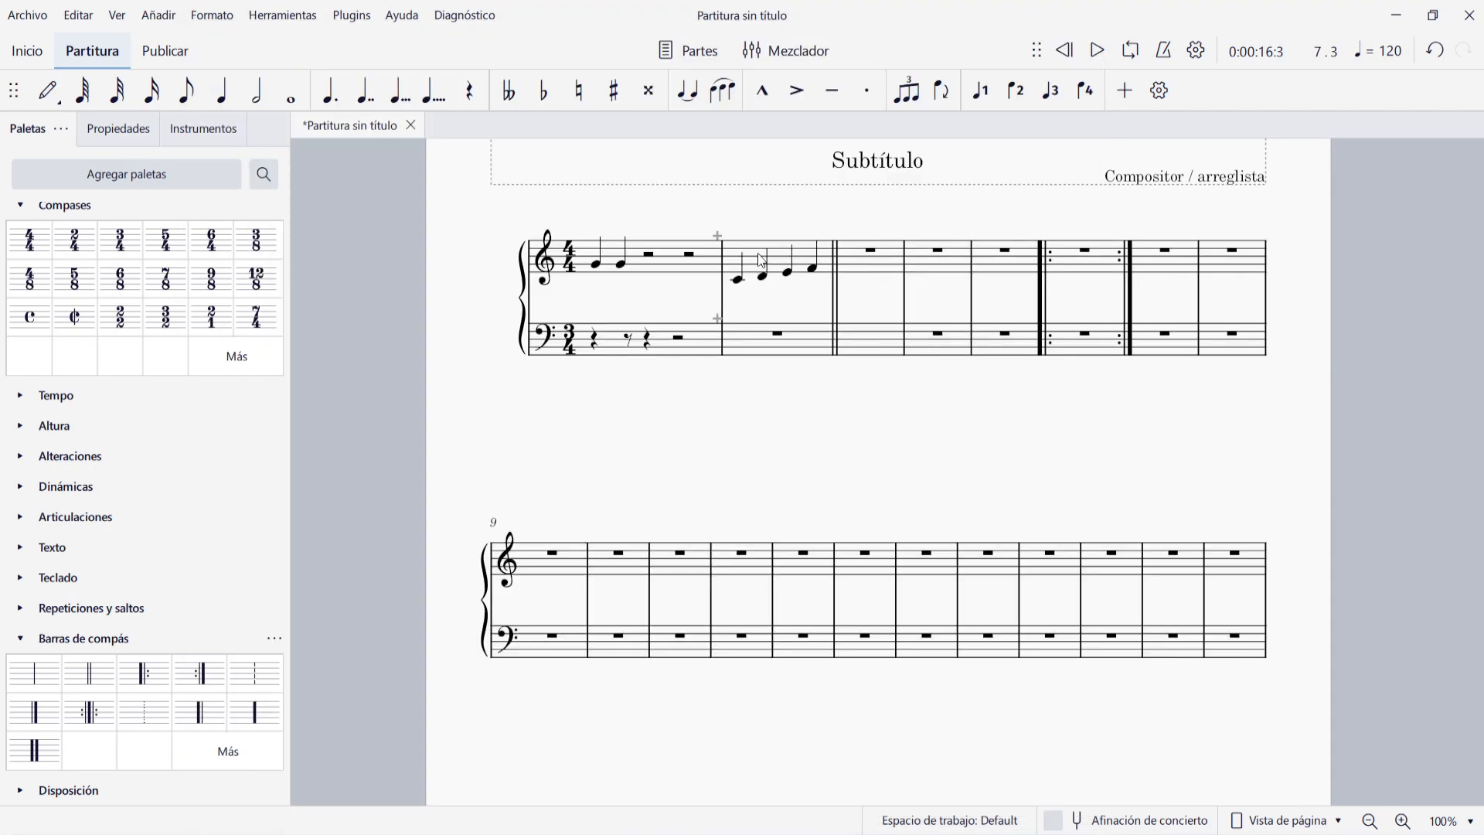
click(707, 263)
key(ctrl+Delete)
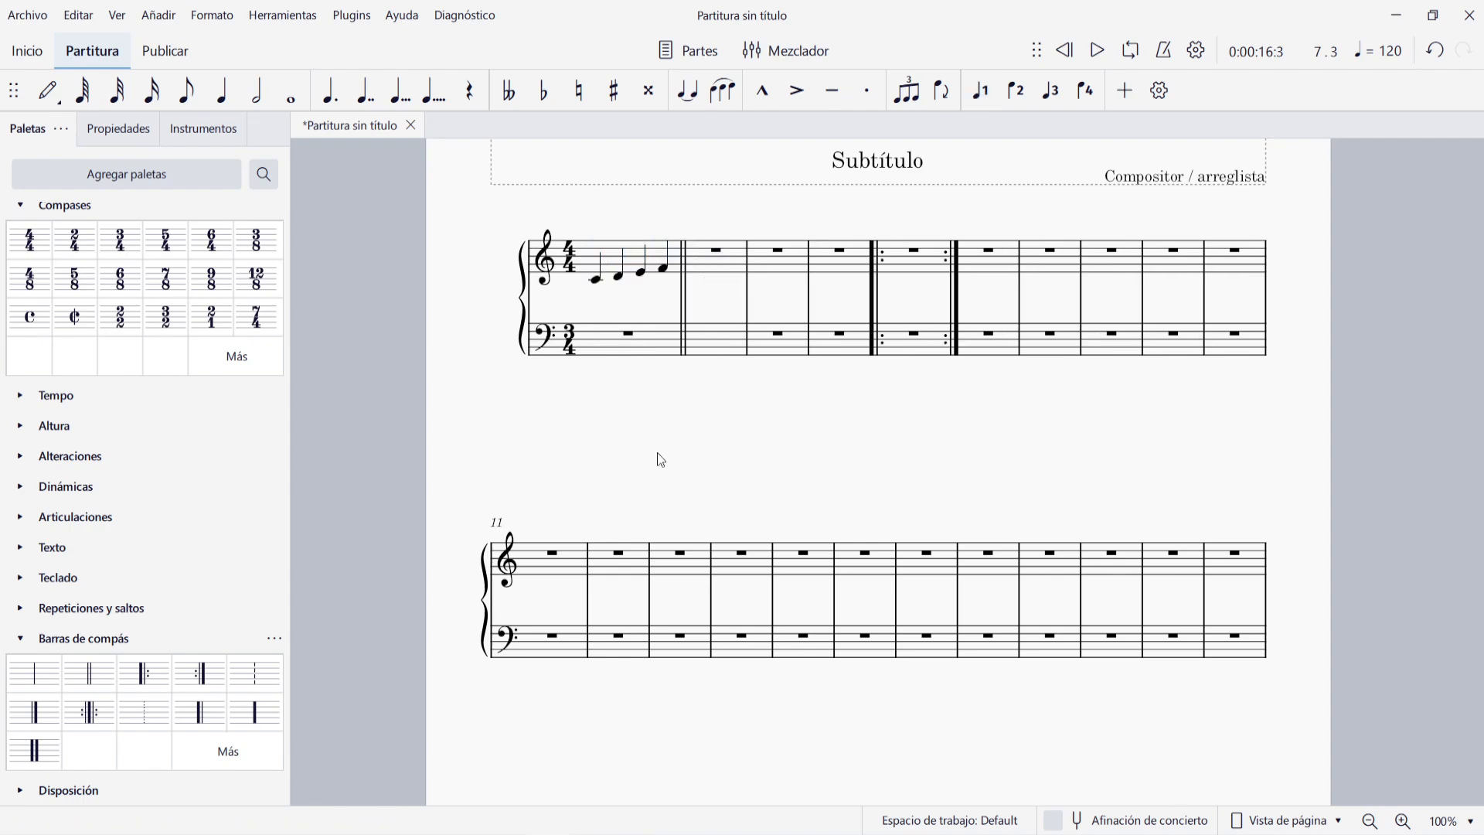
- Remove the double barline after measure 1 and the start and end repeat barlines around measure 5
click(685, 286)
key(Delete)
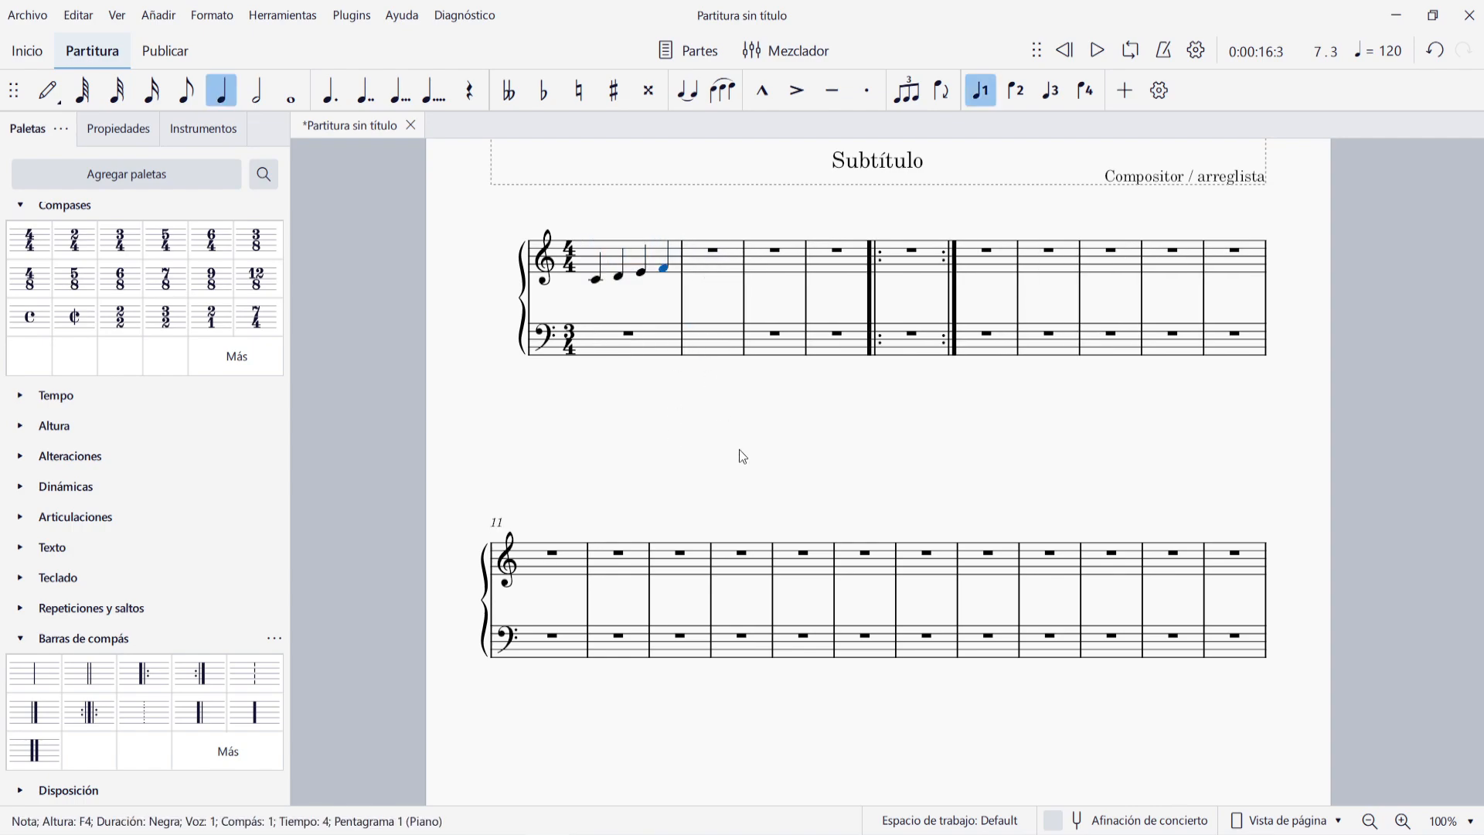
click(739, 449)
click(868, 284)
key(Delete)
click(939, 309)
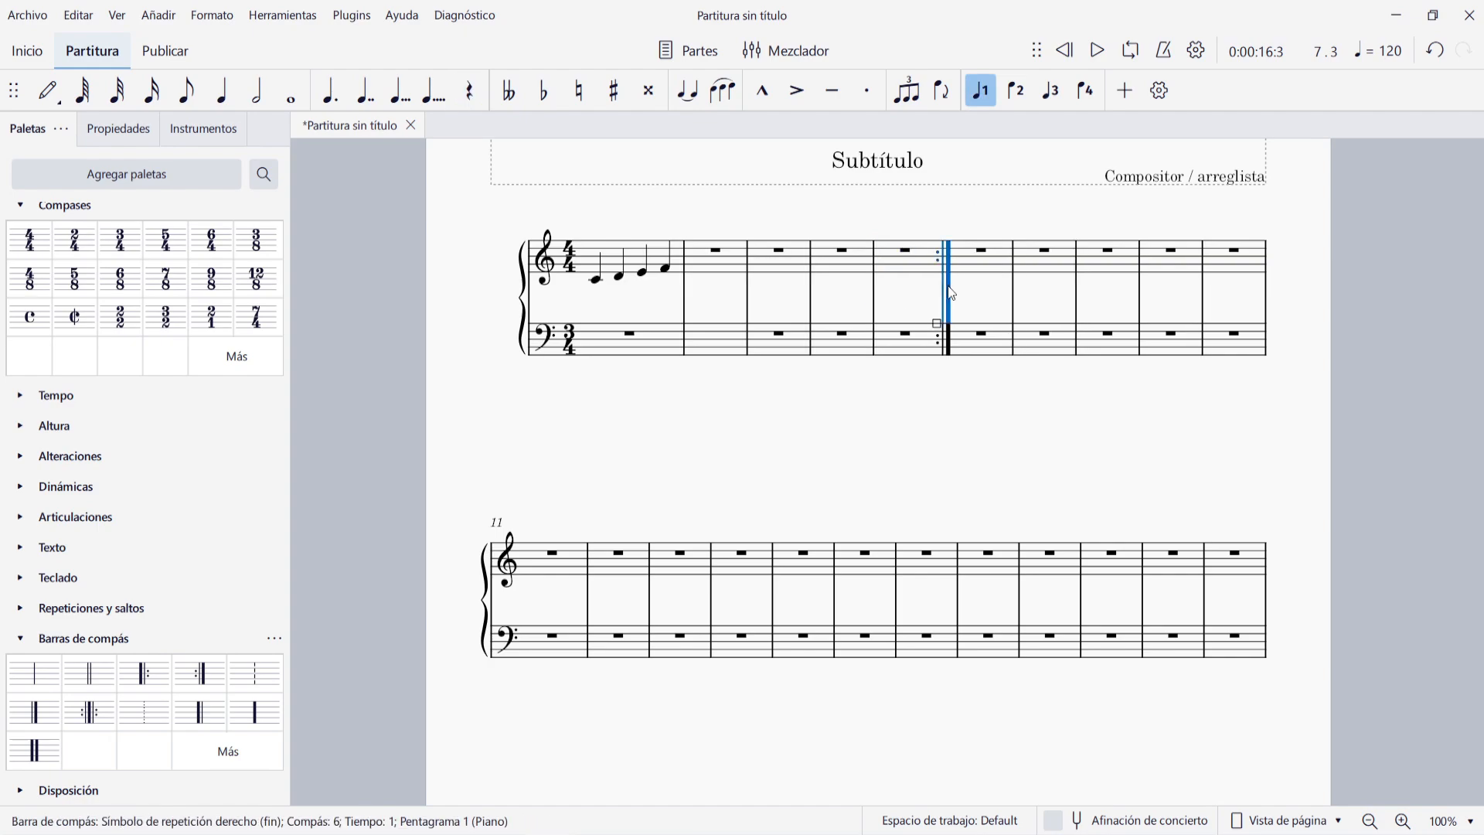
key(Delete)
click(876, 441)
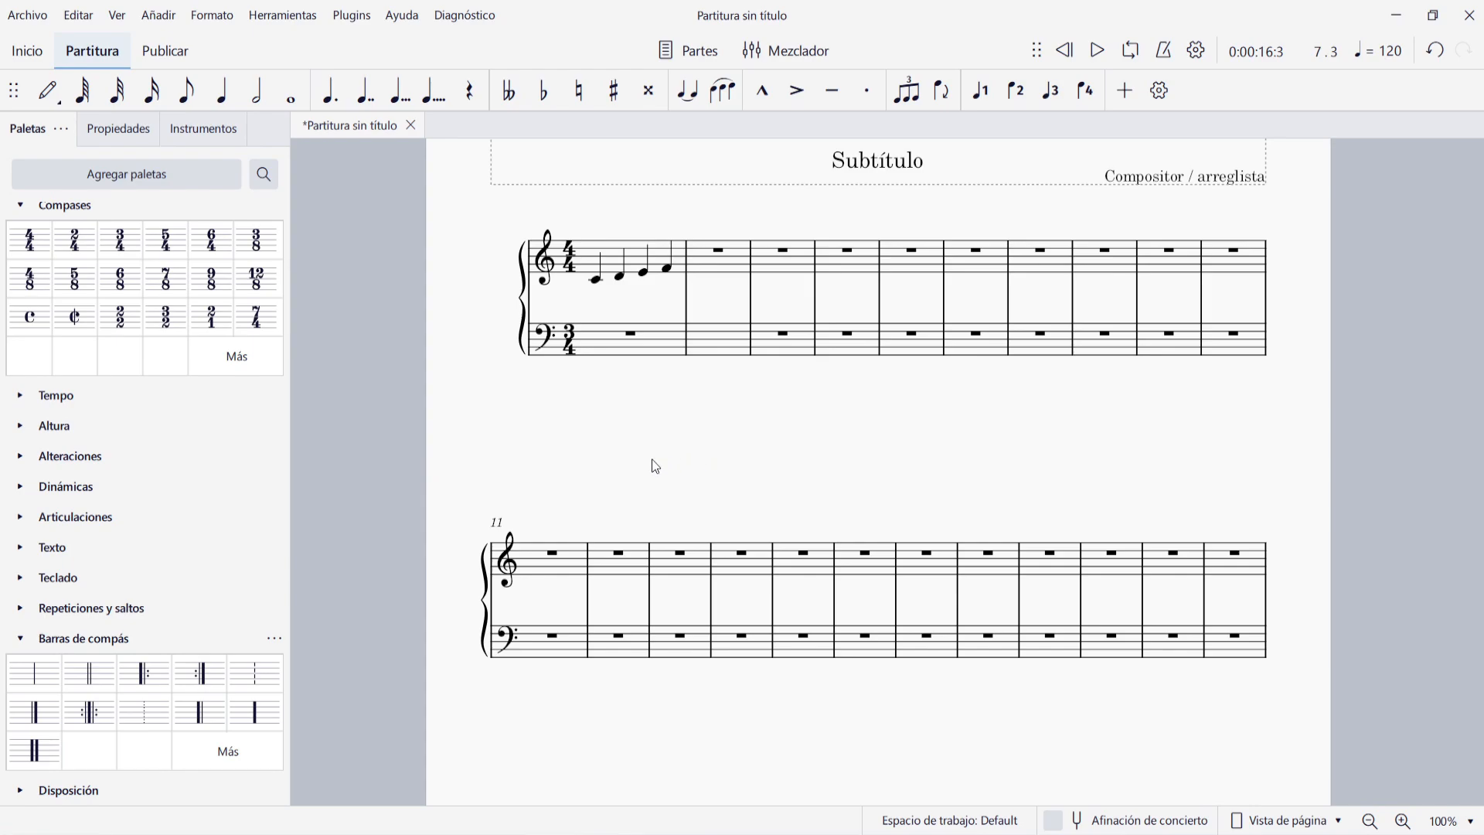
- In the measure number style, show the first number and try displaying numbers on all staves
click(212, 16)
click(230, 50)
click(258, 174)
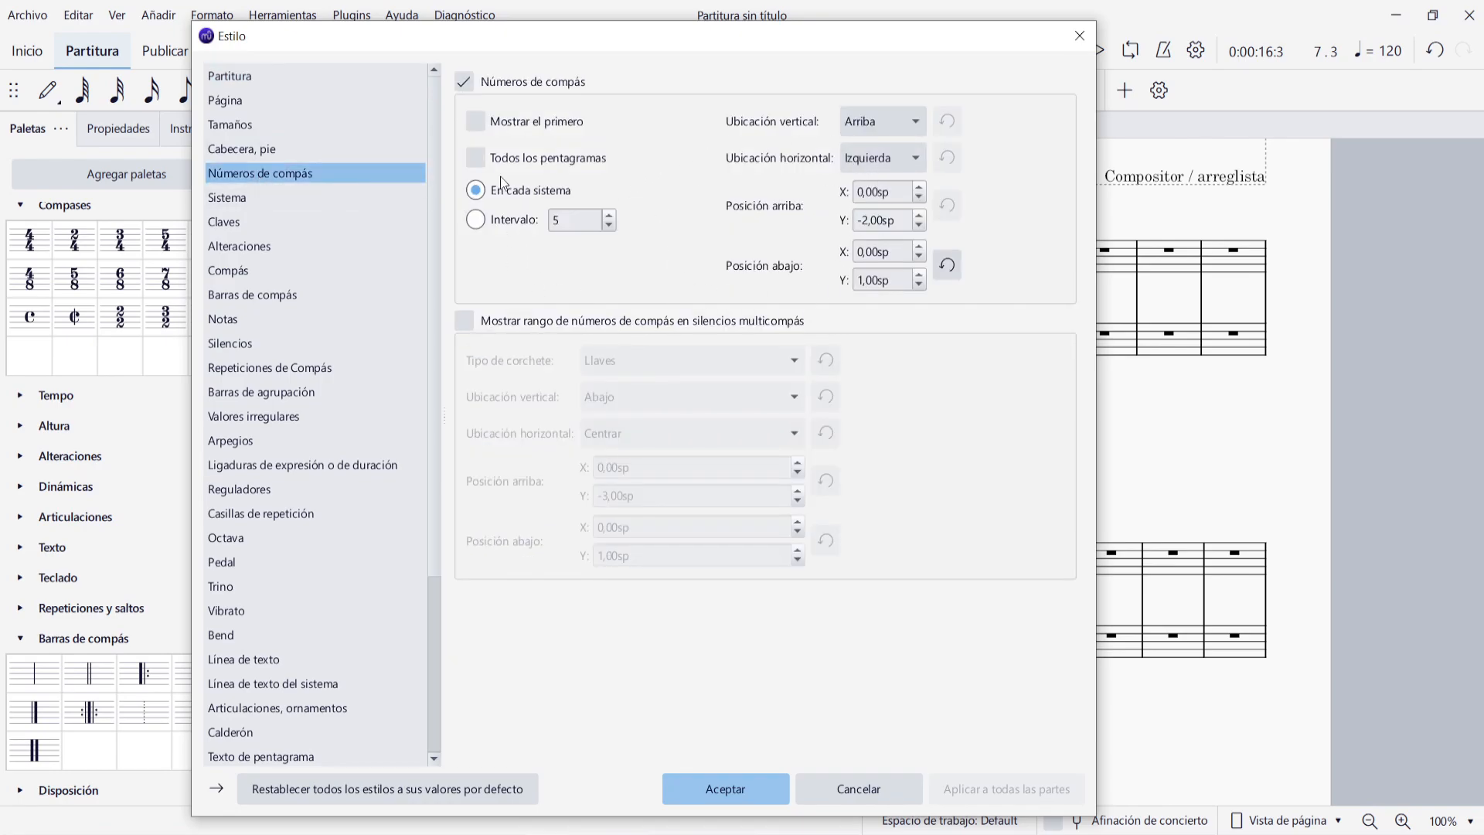
drag(411, 36, 883, 44)
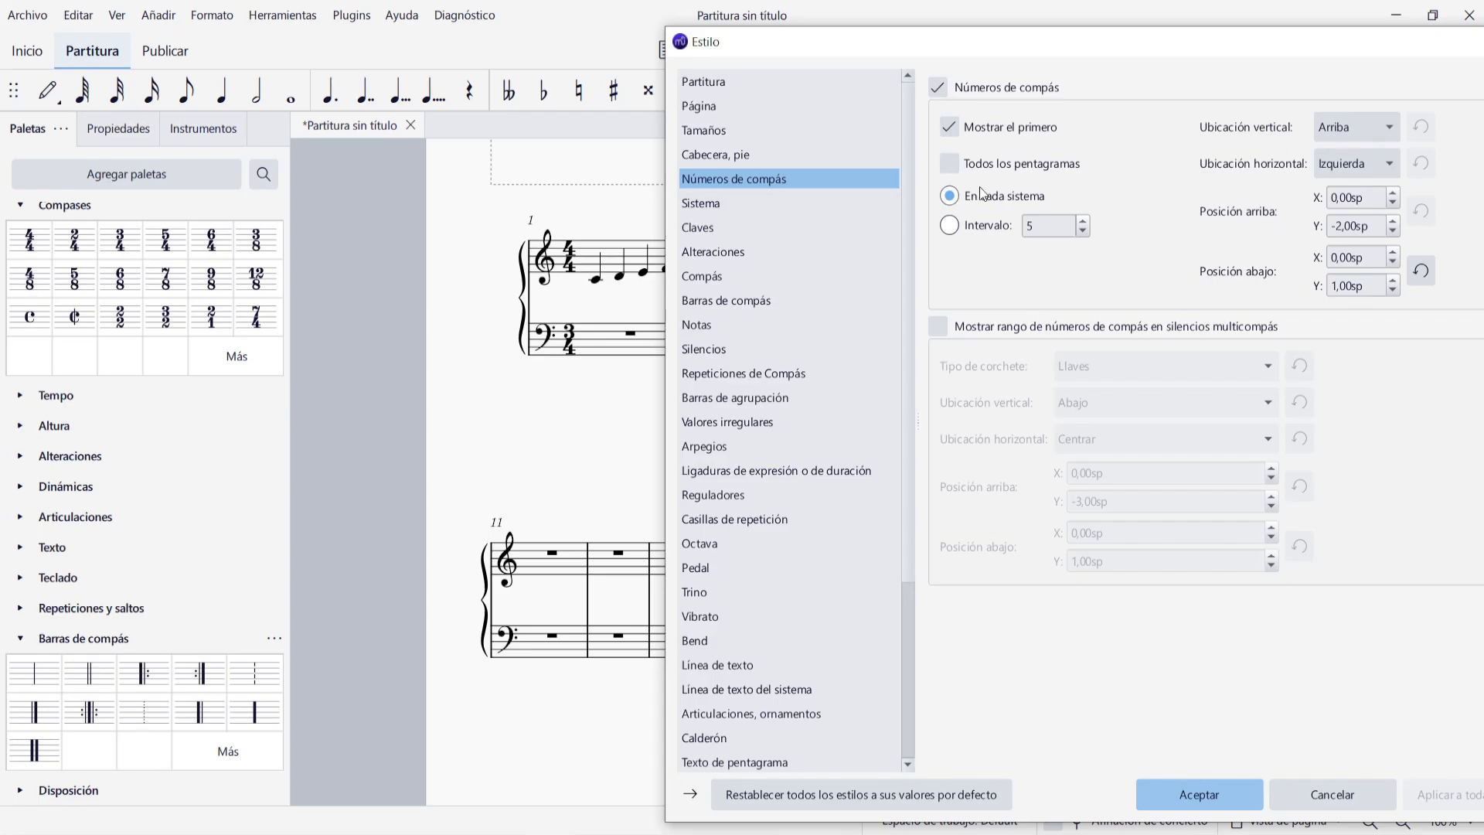
click(956, 167)
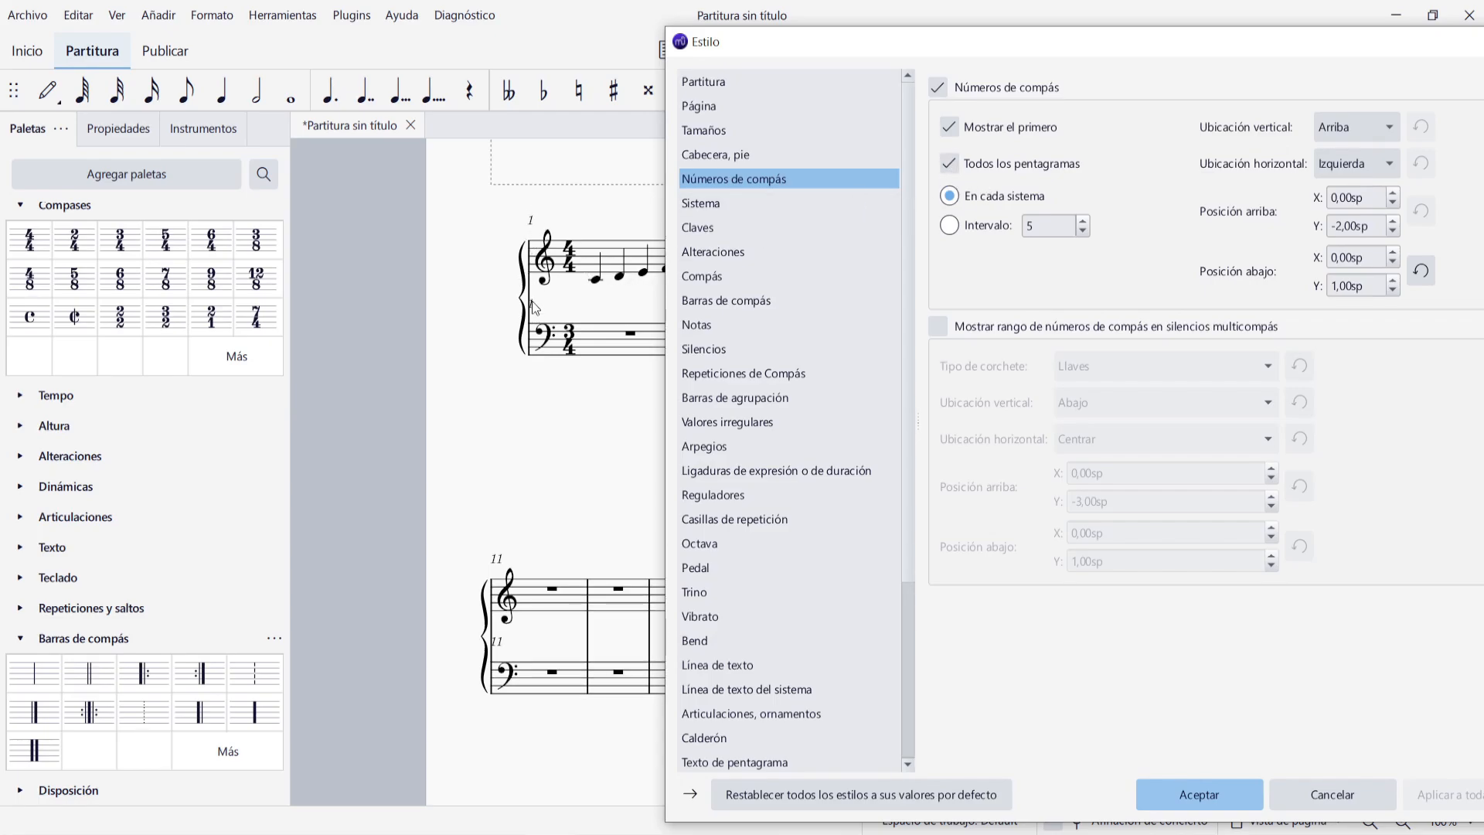
click(949, 163)
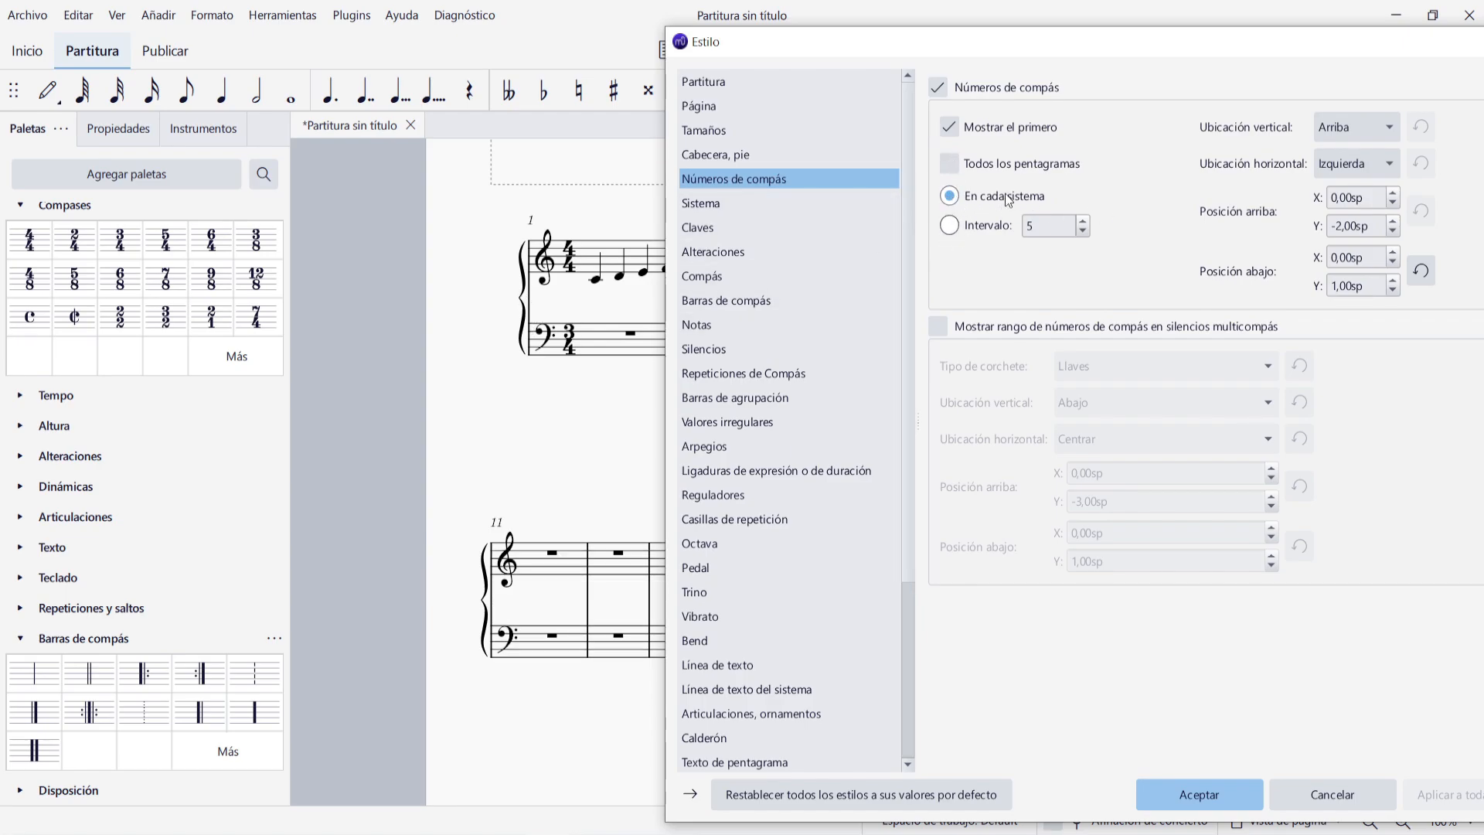
- Switch the measure numbering to an interval and set that interval to 1
click(950, 226)
drag(1004, 44, 855, 320)
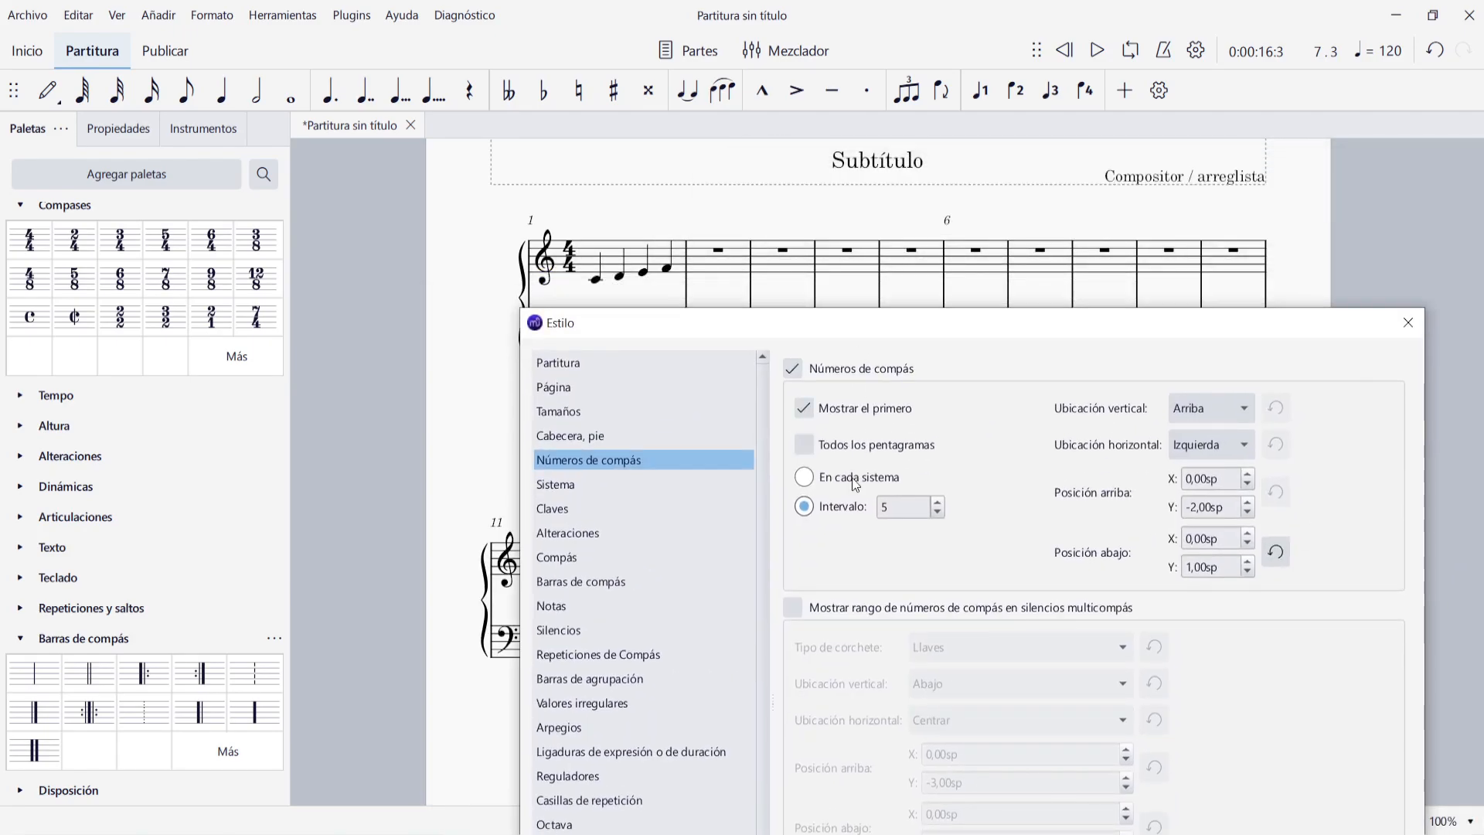
click(937, 514)
click(938, 513)
click(938, 513)
click(938, 513)
- Return the numbering to once per system without the first measure's number, and accept the style changes
drag(928, 333, 784, 104)
click(663, 184)
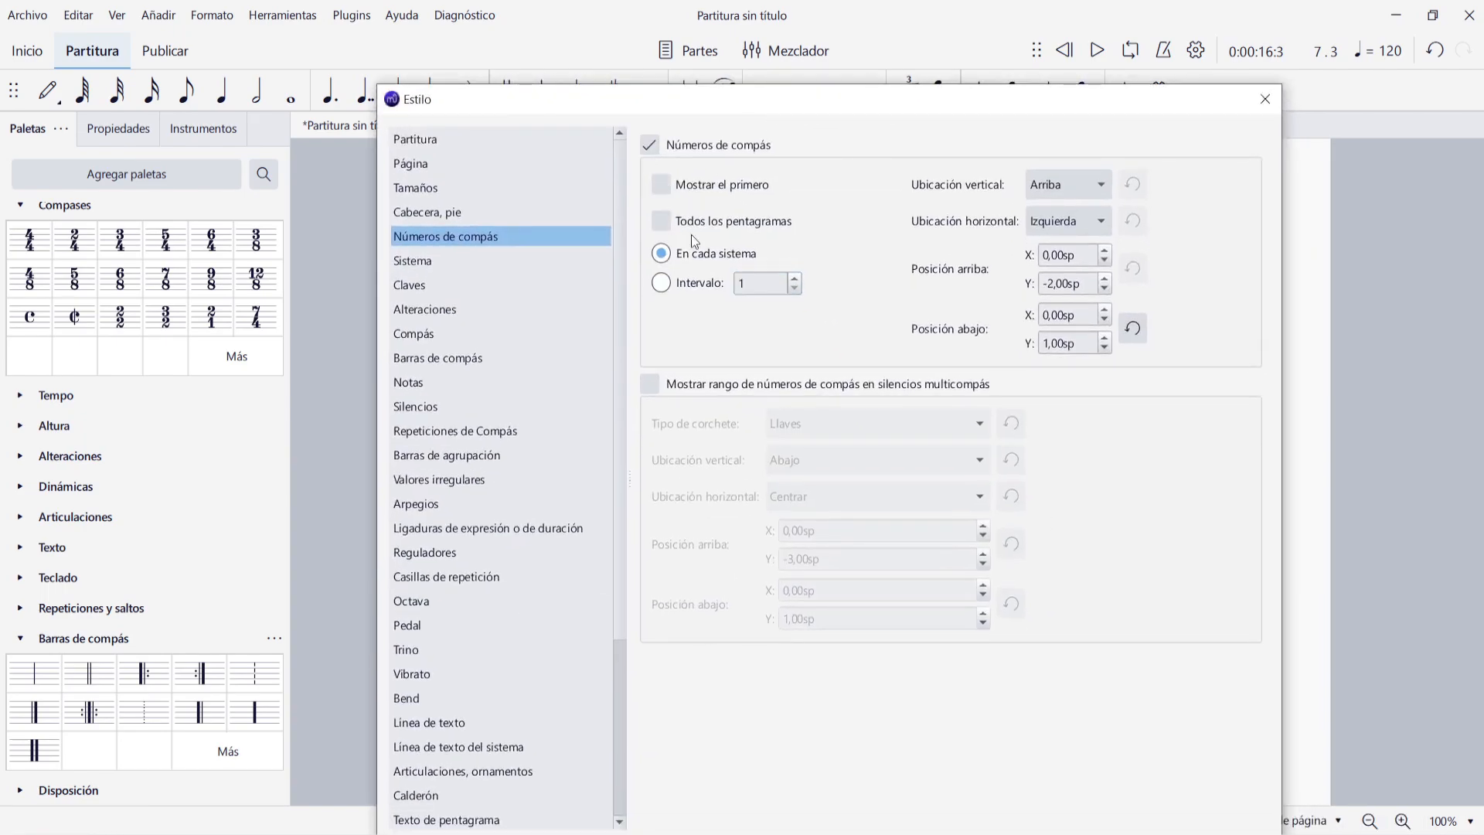
drag(880, 109, 695, 23)
click(739, 767)
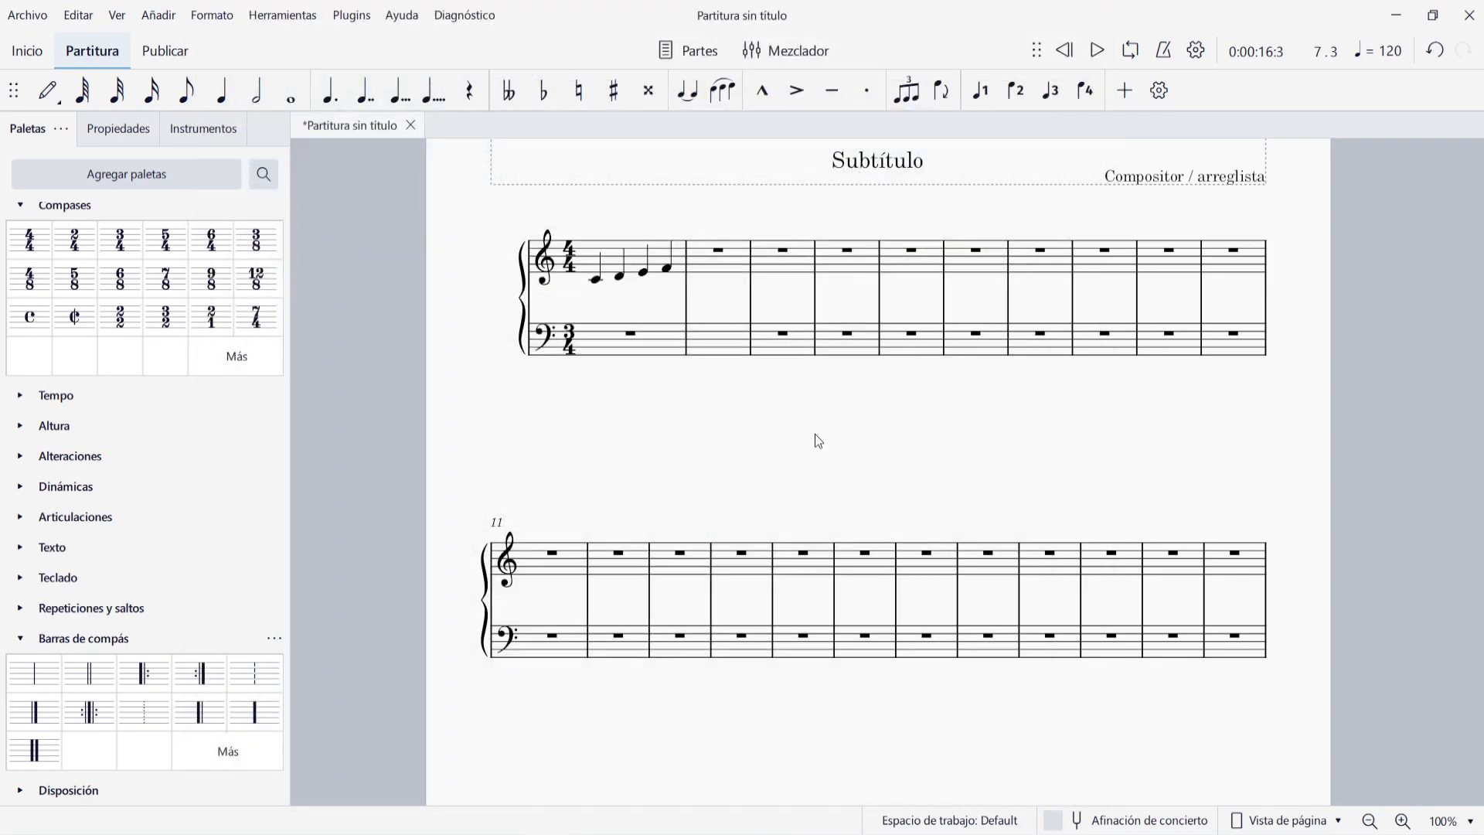
- Exclude measure 2 from the measure count in its properties, apply the change and close the dialog
right_click(740, 264)
click(848, 540)
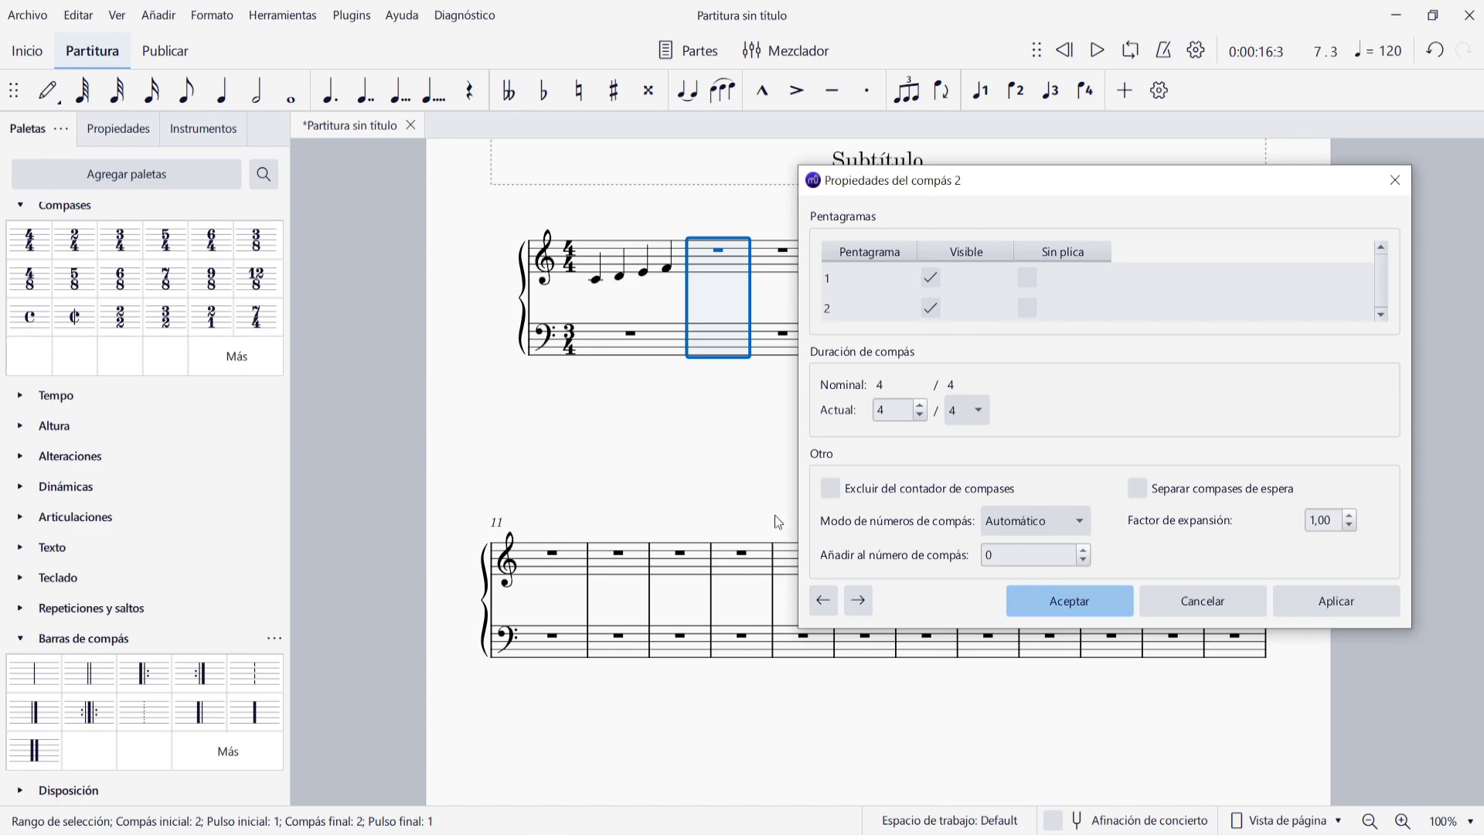
click(839, 491)
click(1304, 604)
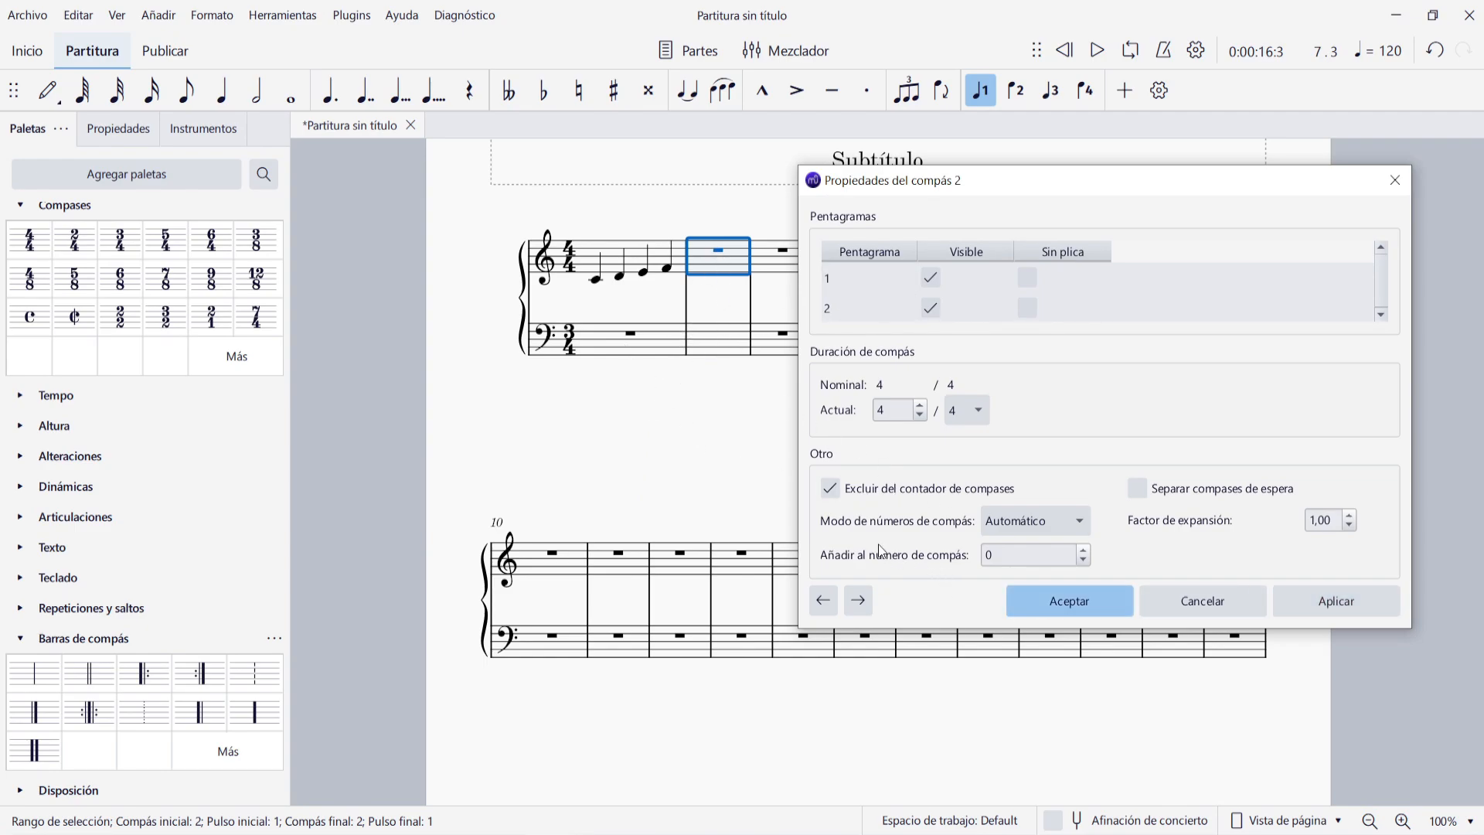
click(1202, 603)
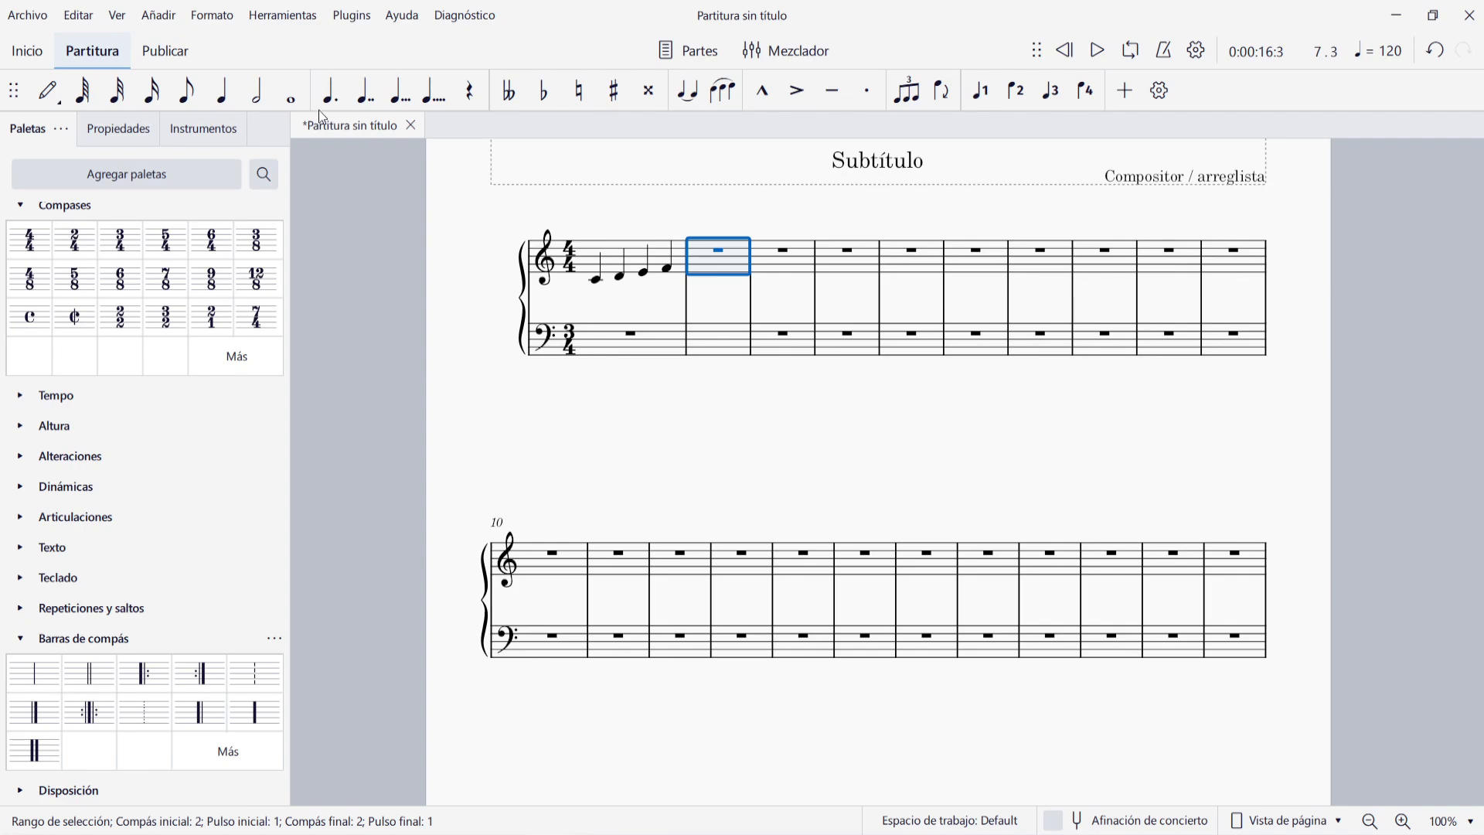
- Set measure numbers to appear at an interval of 1, including the first measure, and clear the selection
click(211, 15)
click(229, 42)
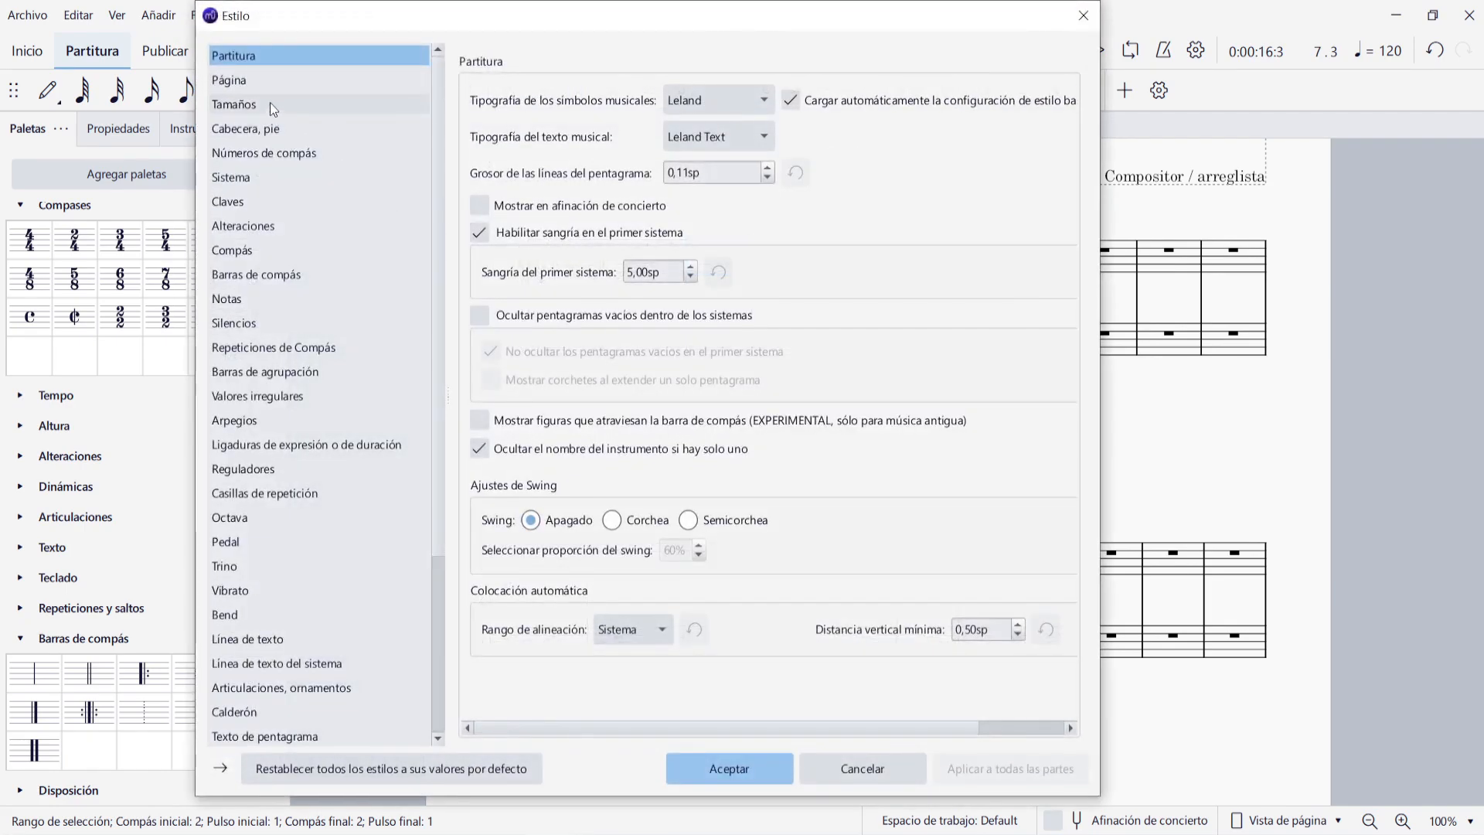
click(275, 152)
click(484, 201)
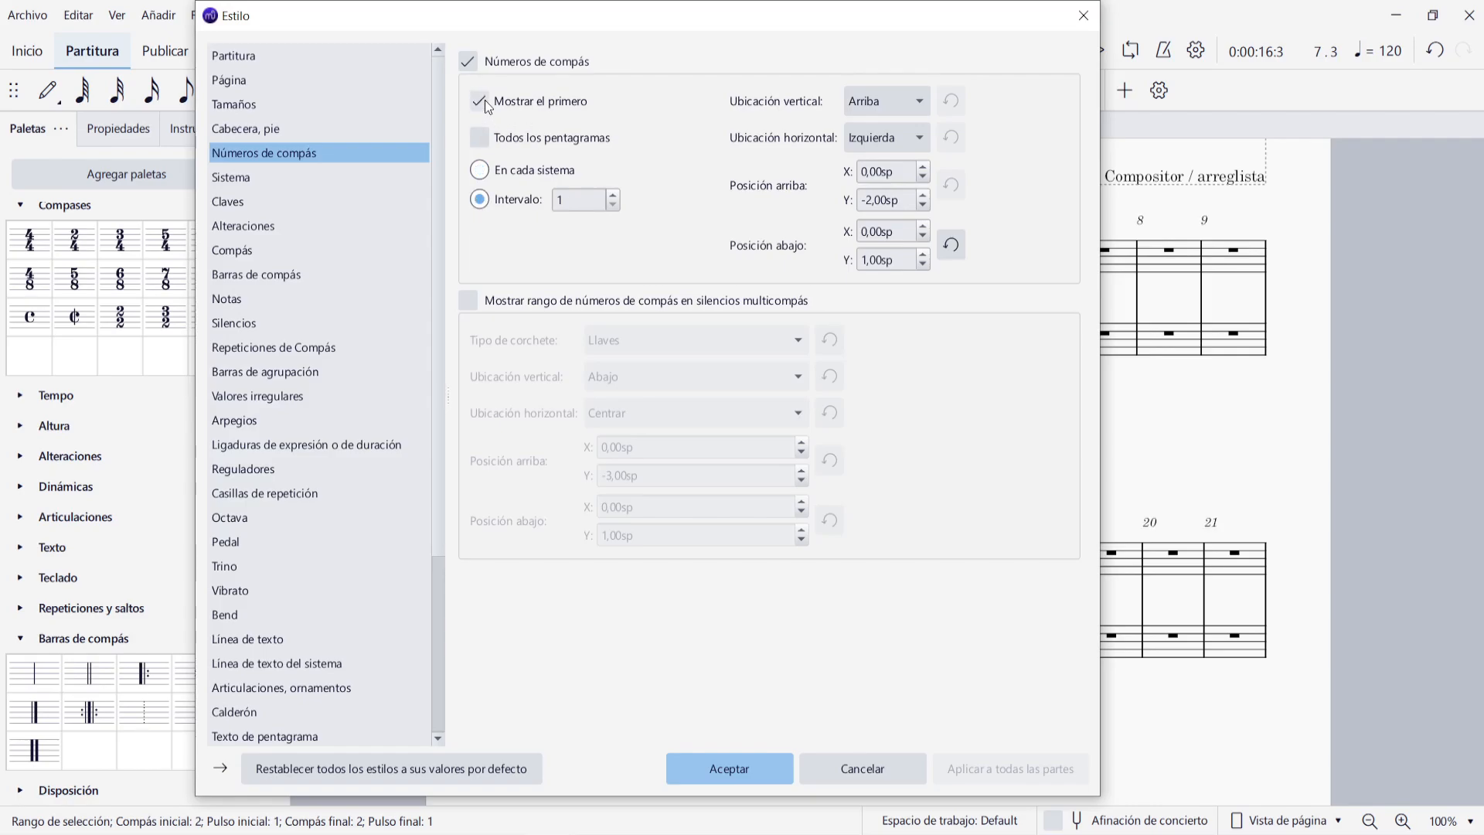
click(773, 777)
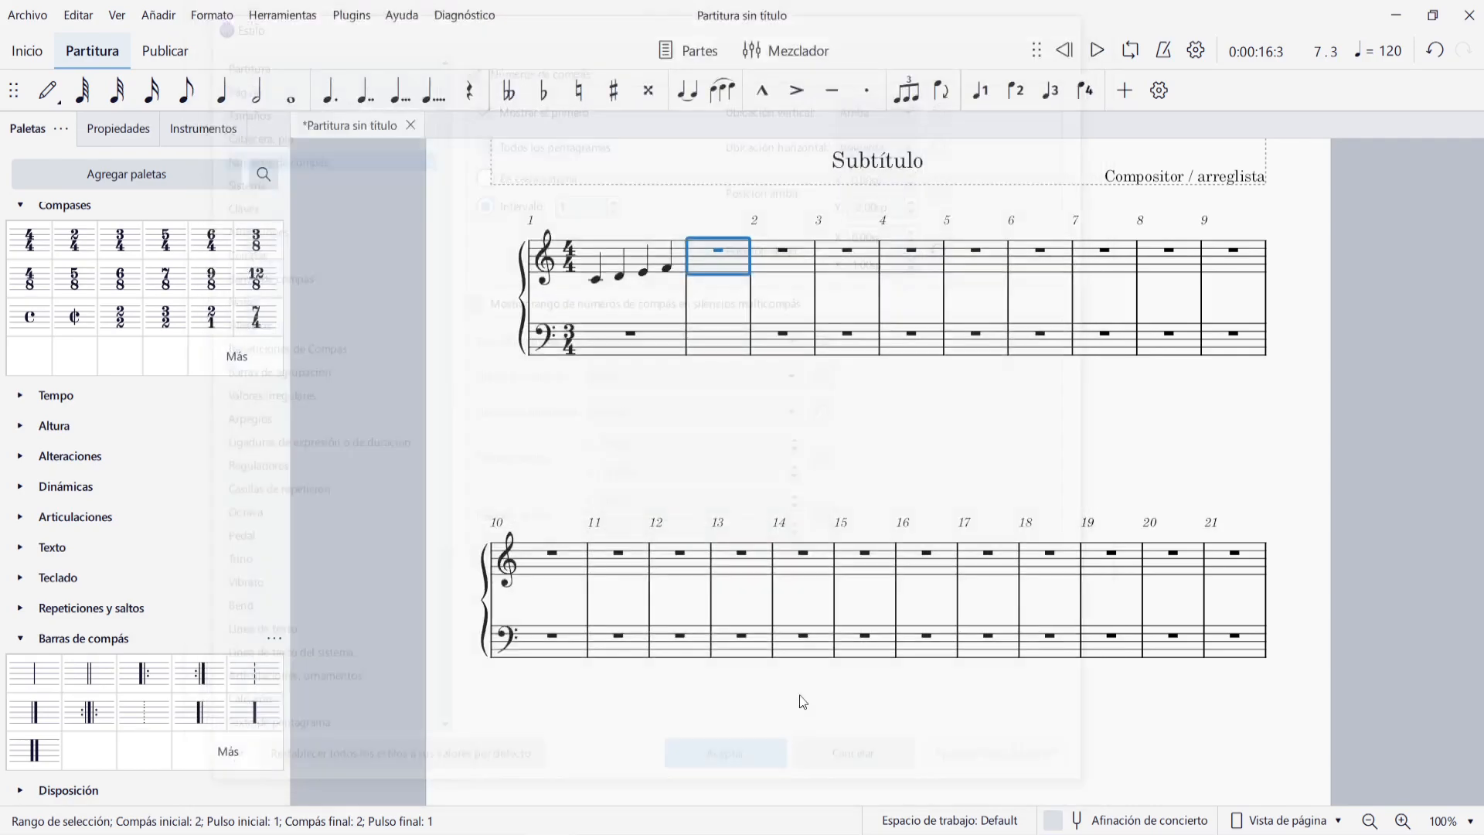
key(Escape)
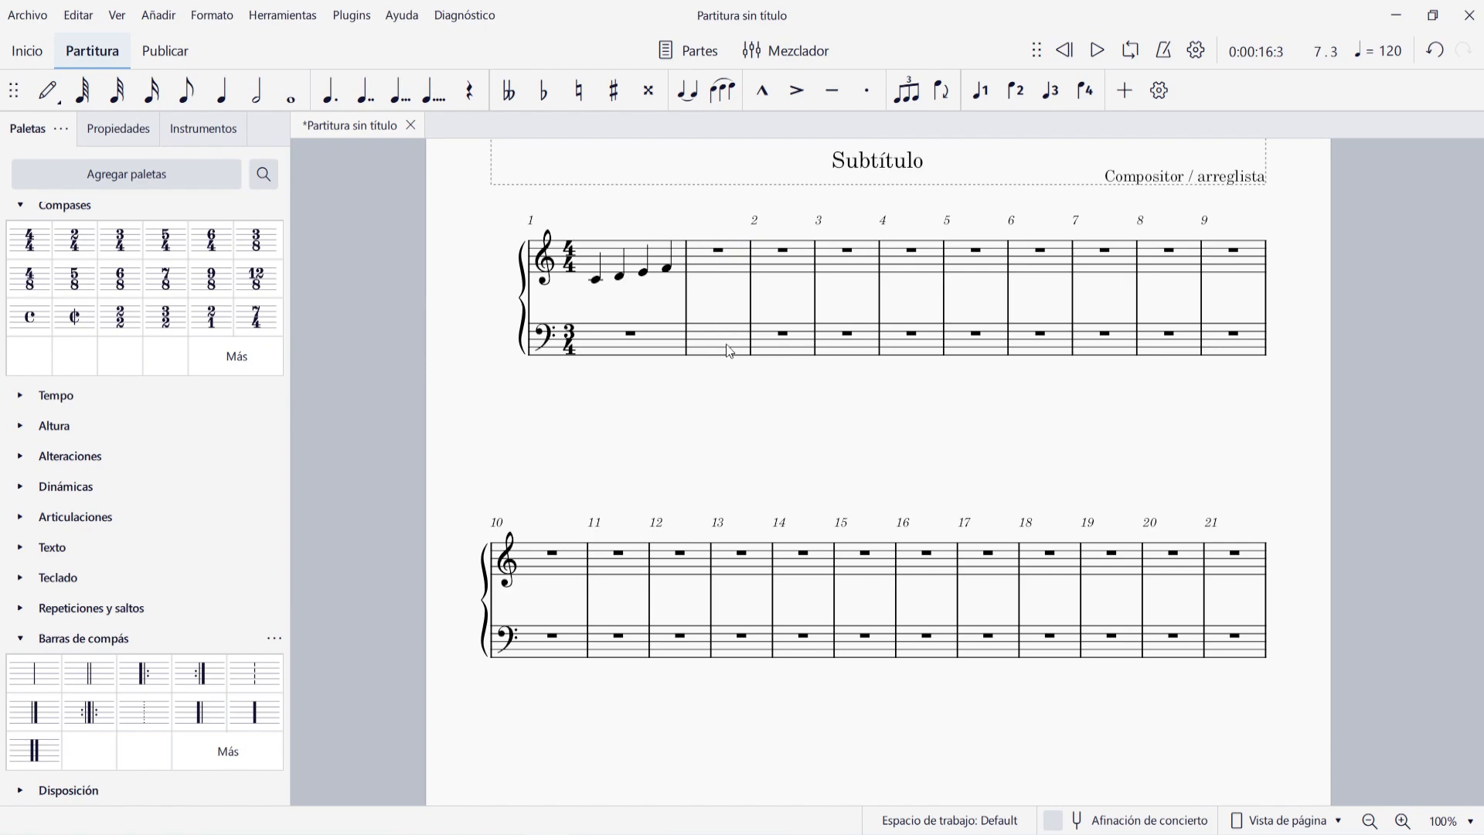
- Set the measure number mode of measure 4 to Ocultar siempre and apply it
click(938, 261)
right_click(936, 258)
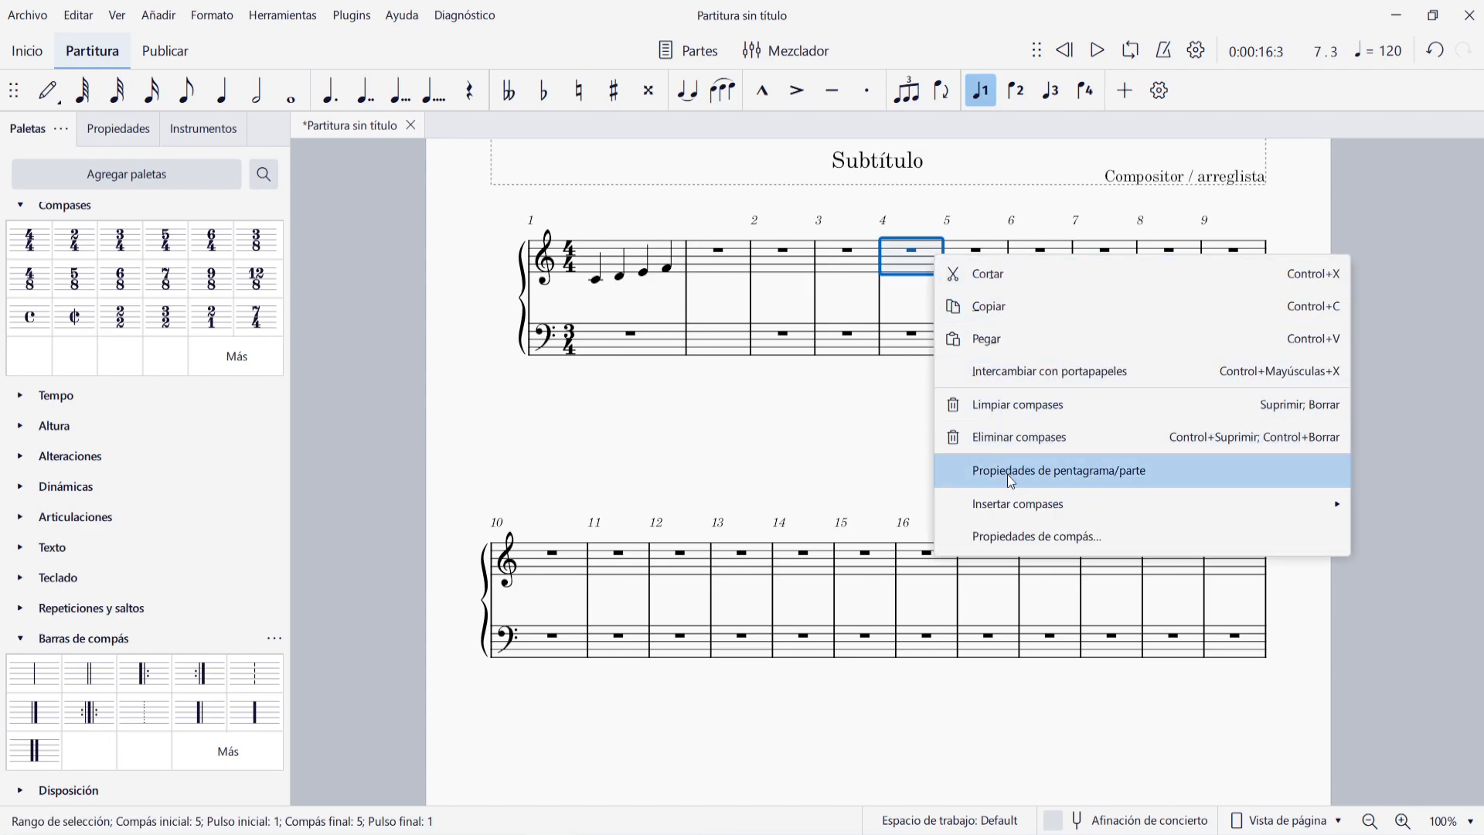
click(1020, 535)
drag(1012, 187, 403, 202)
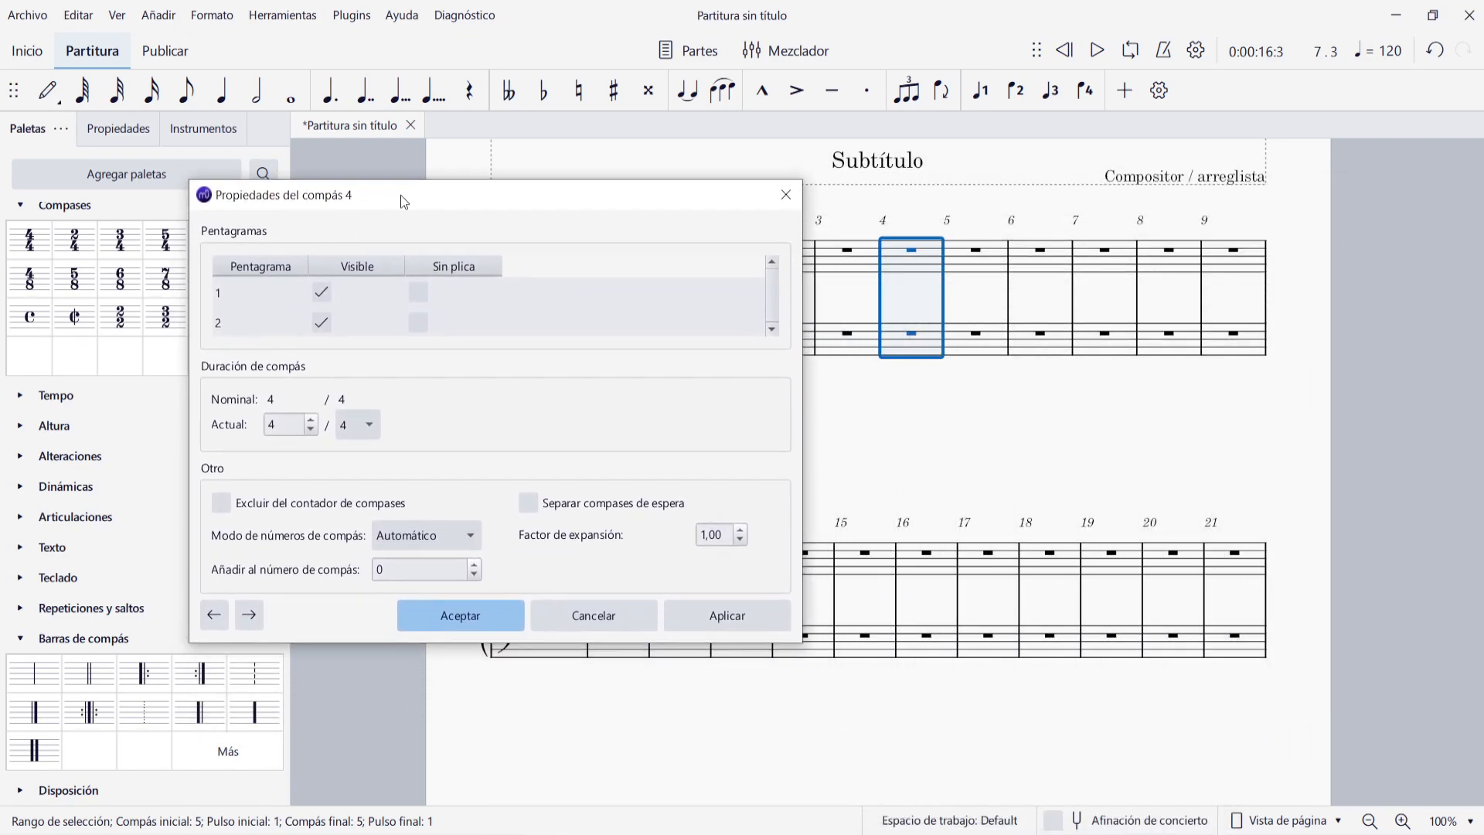
click(418, 537)
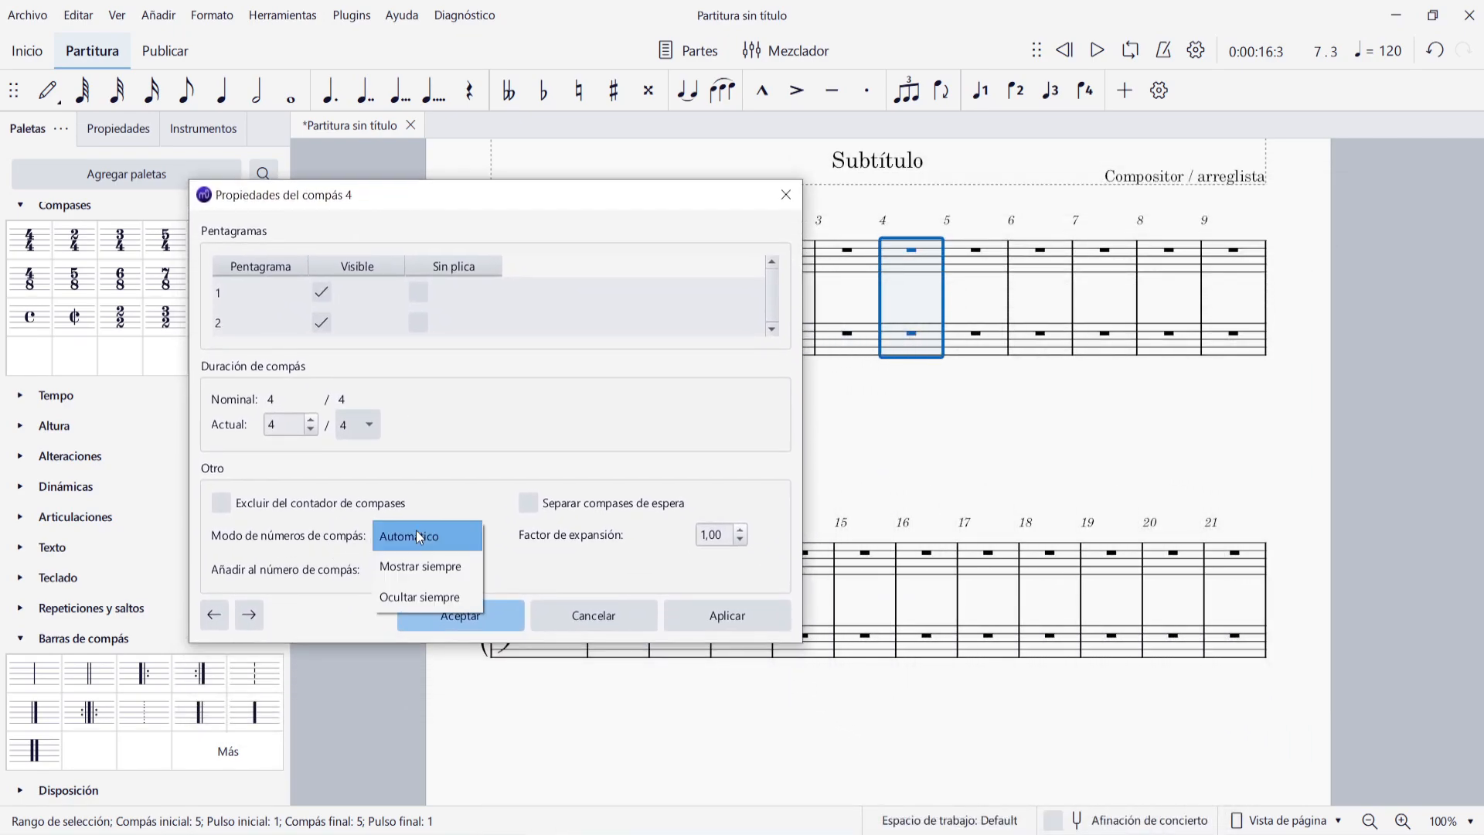
click(418, 596)
click(746, 619)
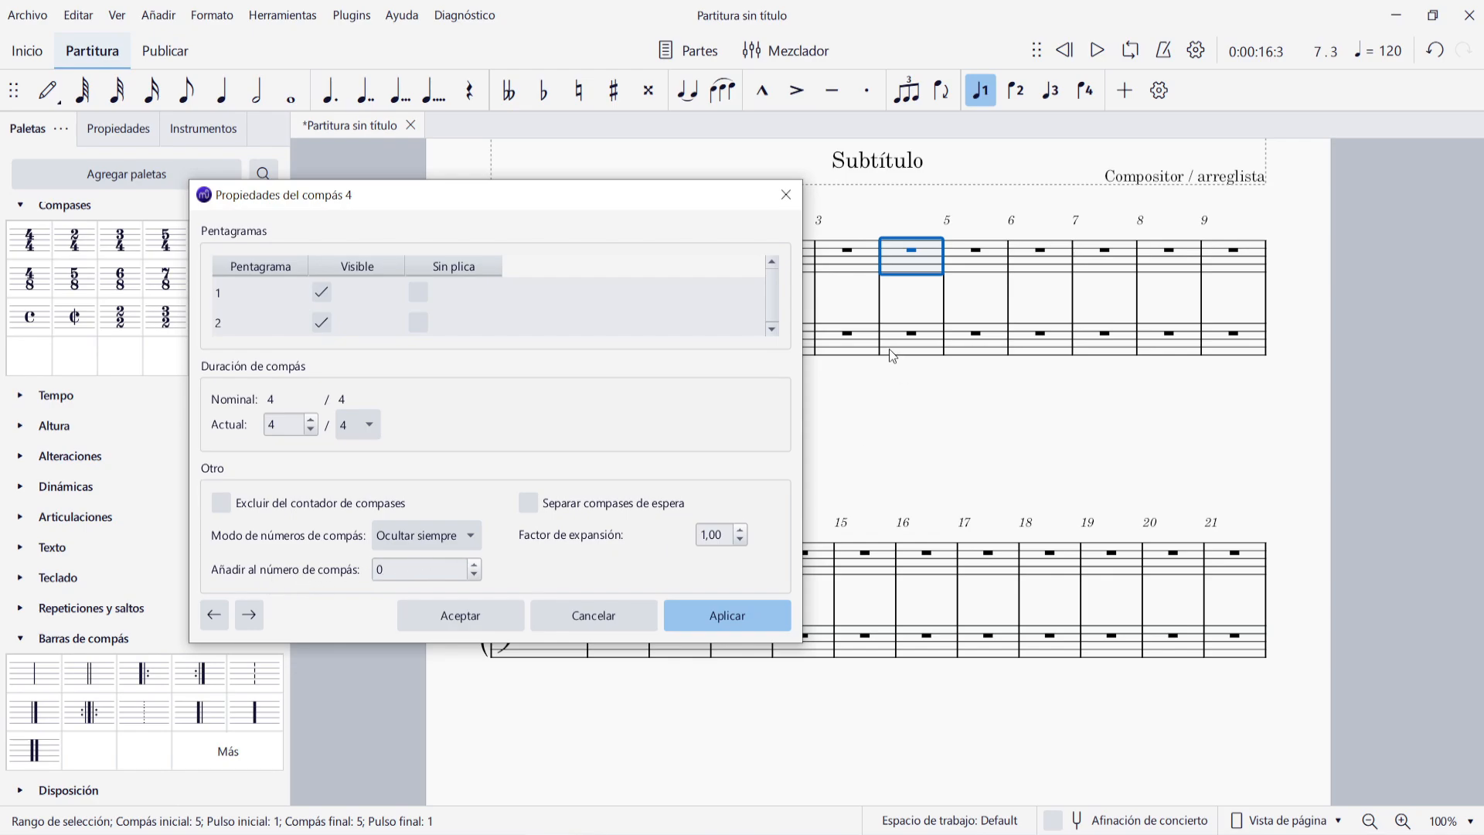
- Set measure 4's number mode back to Automático, add 2 to its measure number, and apply the changes
click(427, 535)
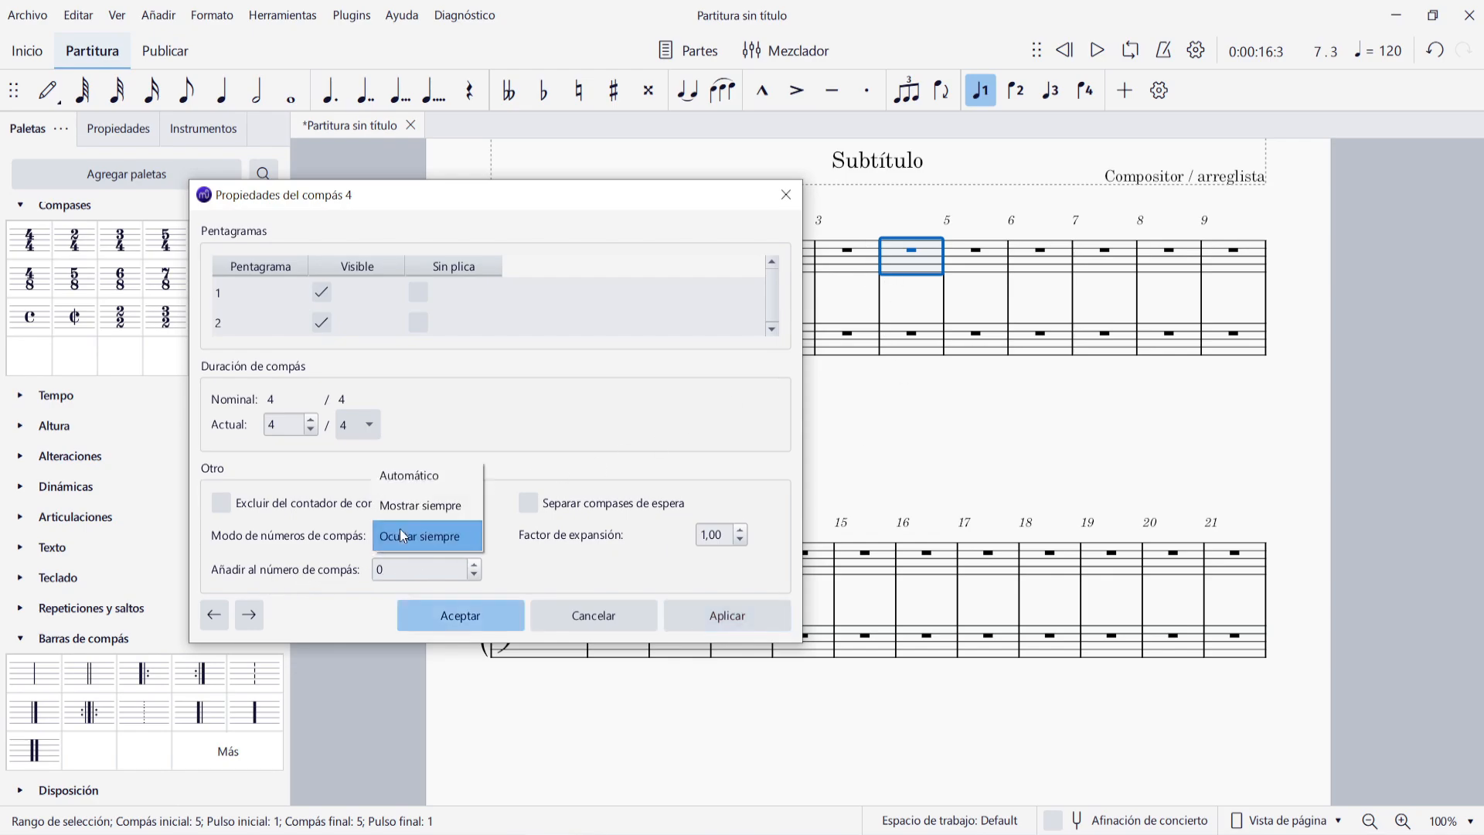
click(425, 476)
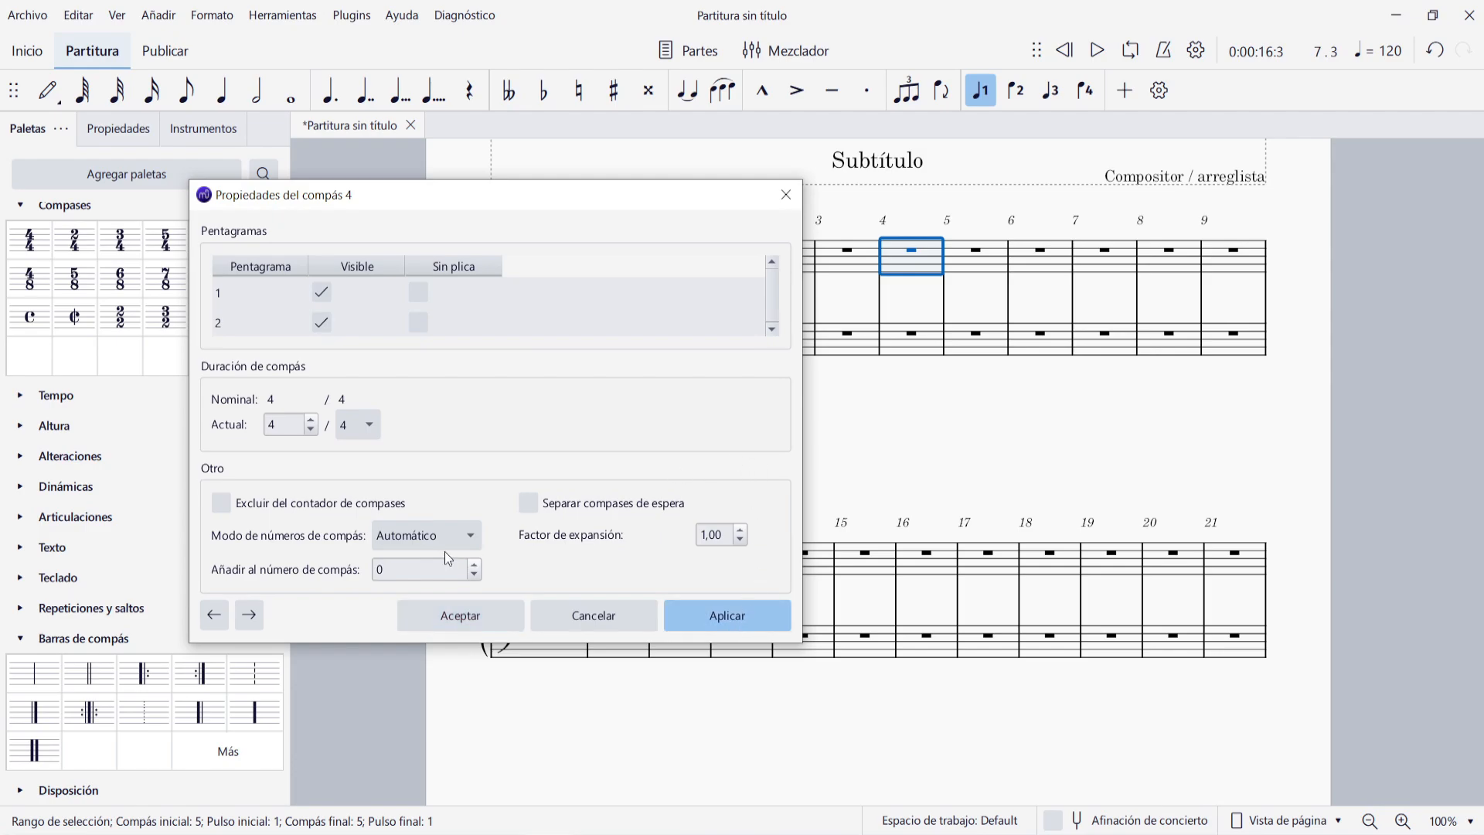
click(475, 565)
click(474, 565)
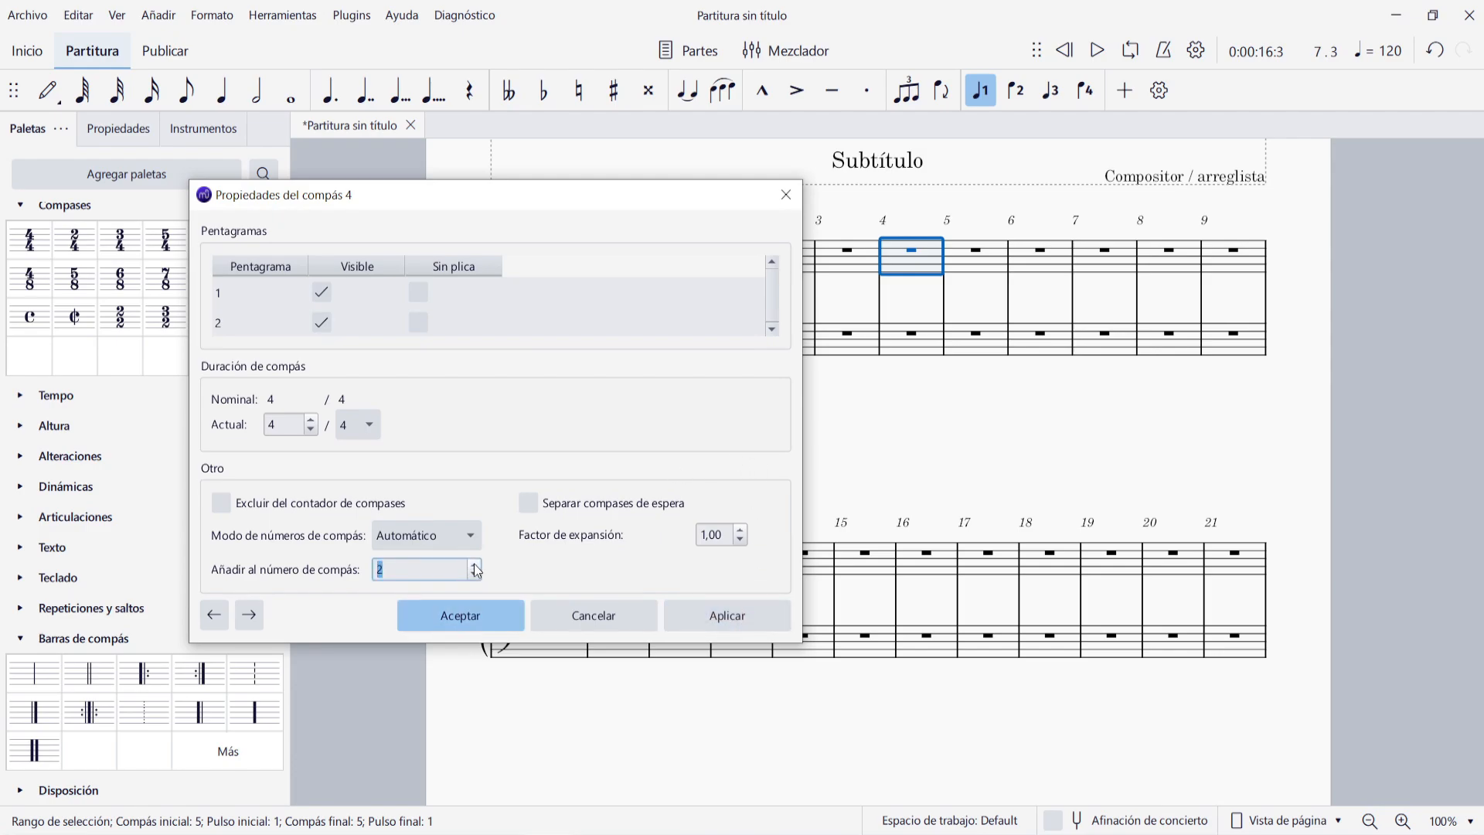
click(703, 612)
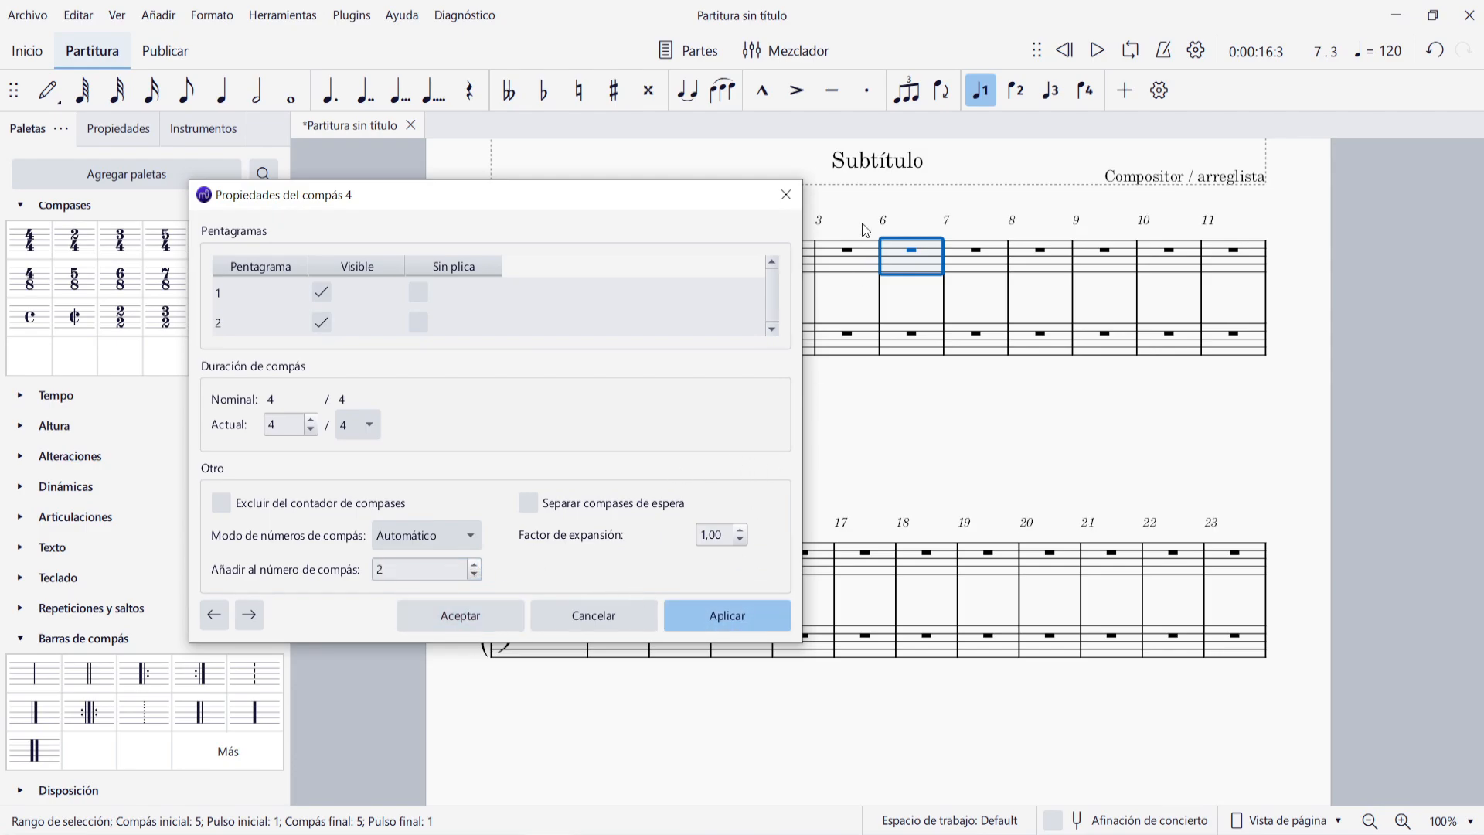
- Set the value added to the same measure's number to -2 and apply it
drag(696, 202, 572, 158)
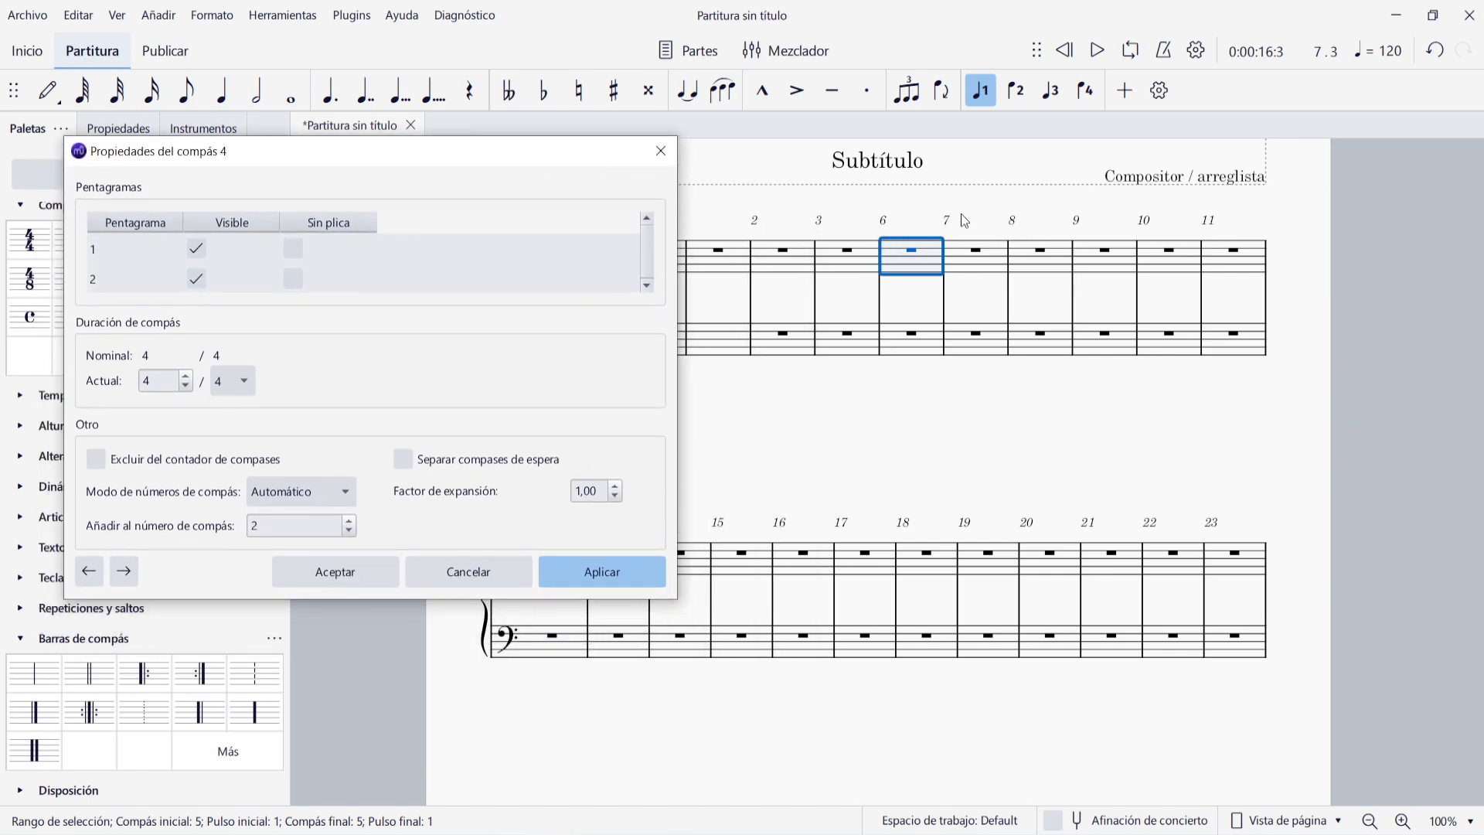
click(349, 532)
click(349, 532)
click(349, 532)
click(349, 532)
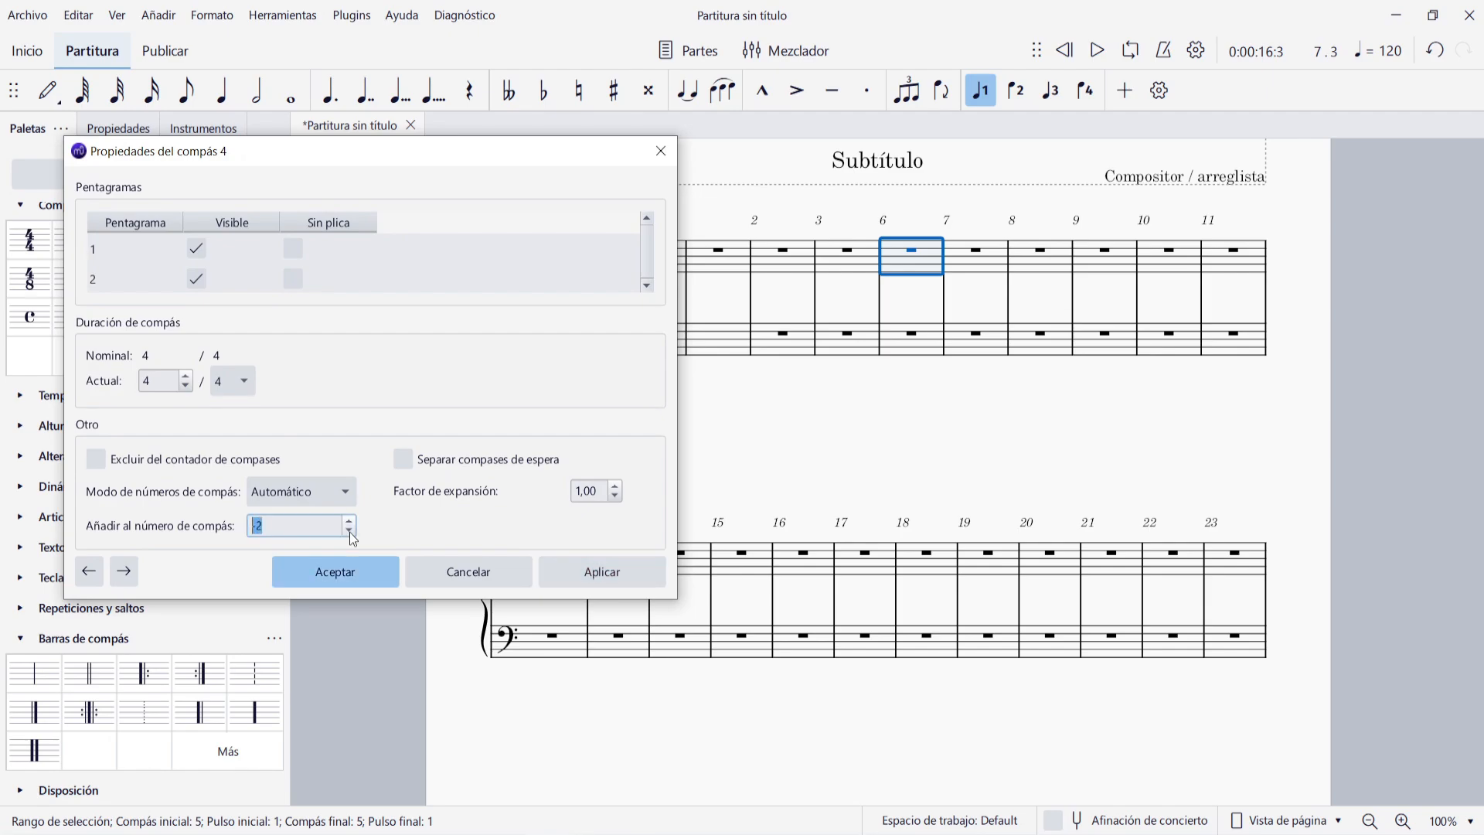
click(587, 571)
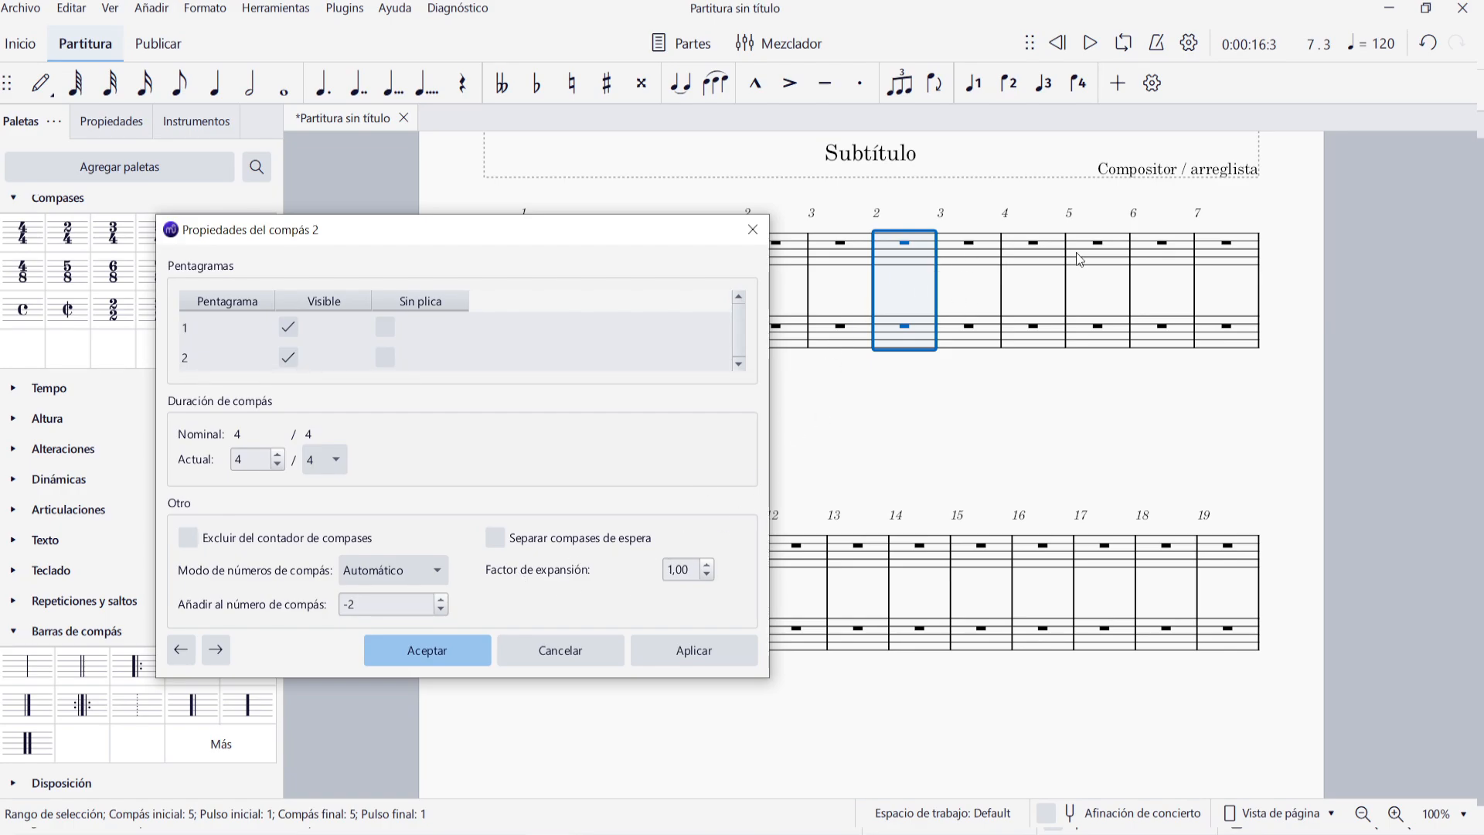
- Set the selected measure's expansion factor to 5,00 and apply it
double_click(671, 569)
text(5)
click(717, 649)
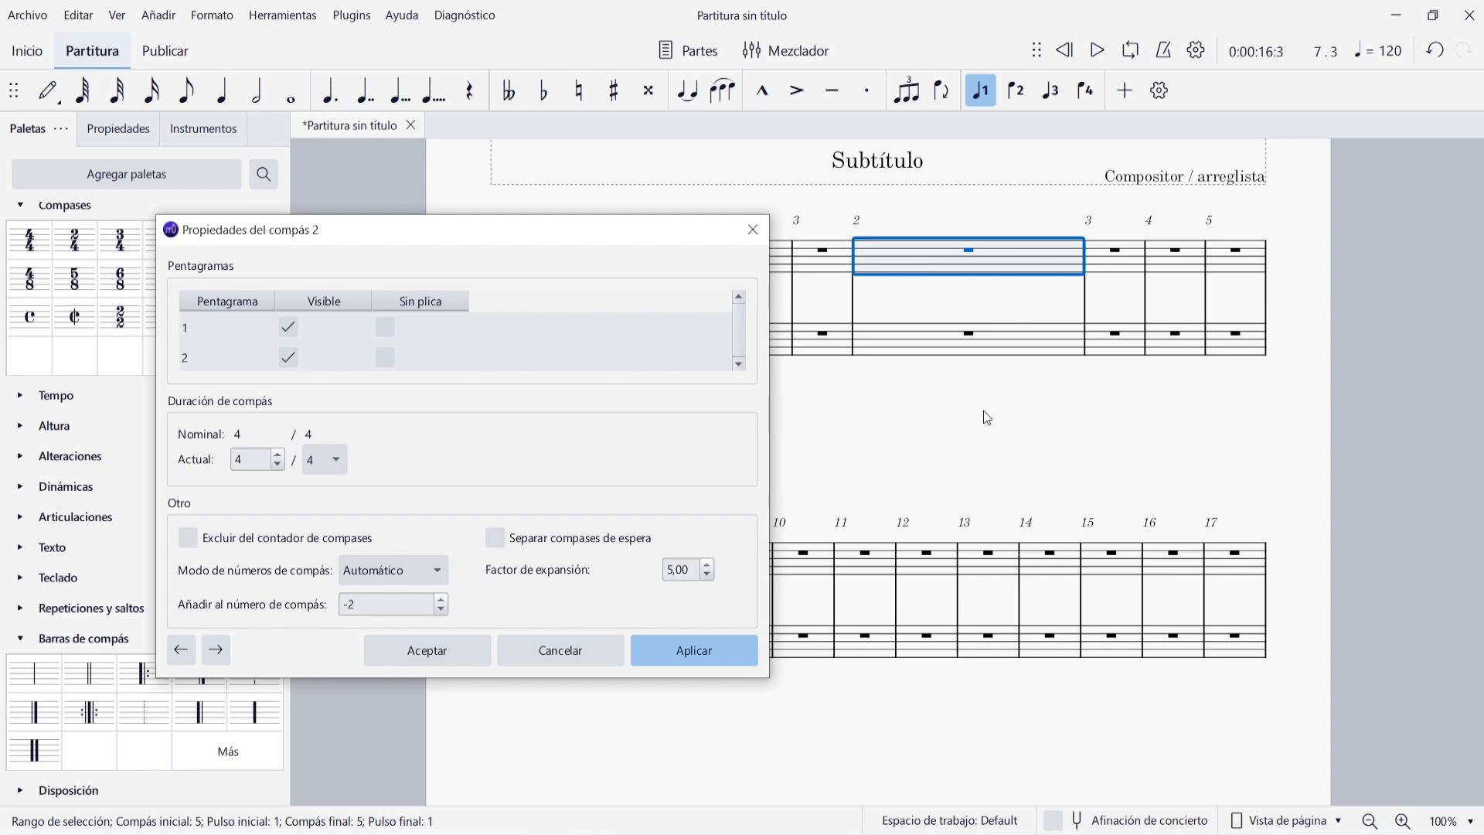
- Return the selected measure's expansion factor to 1,00 and apply the change
drag(675, 570, 653, 574)
text(1)
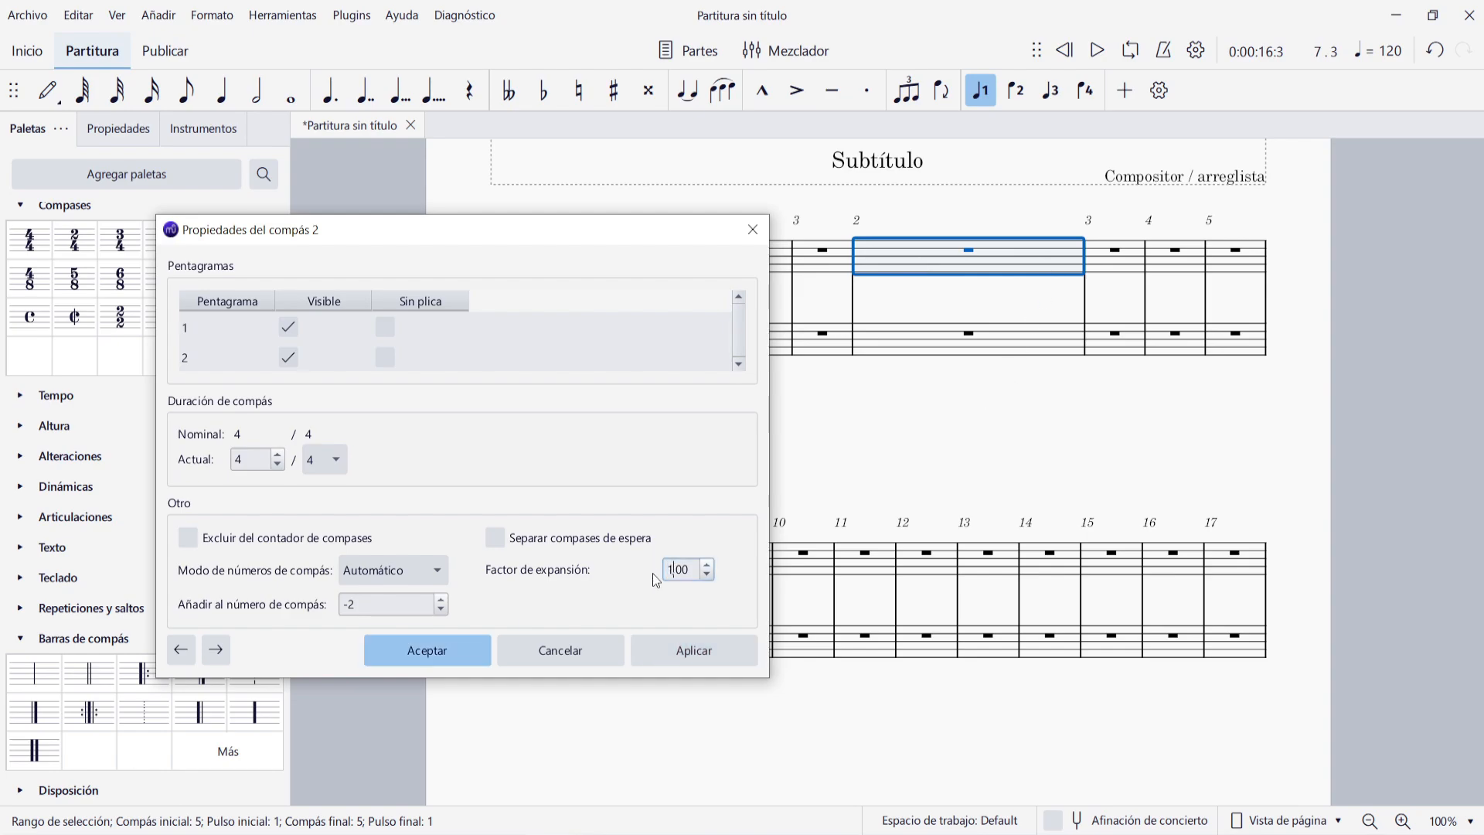
click(695, 650)
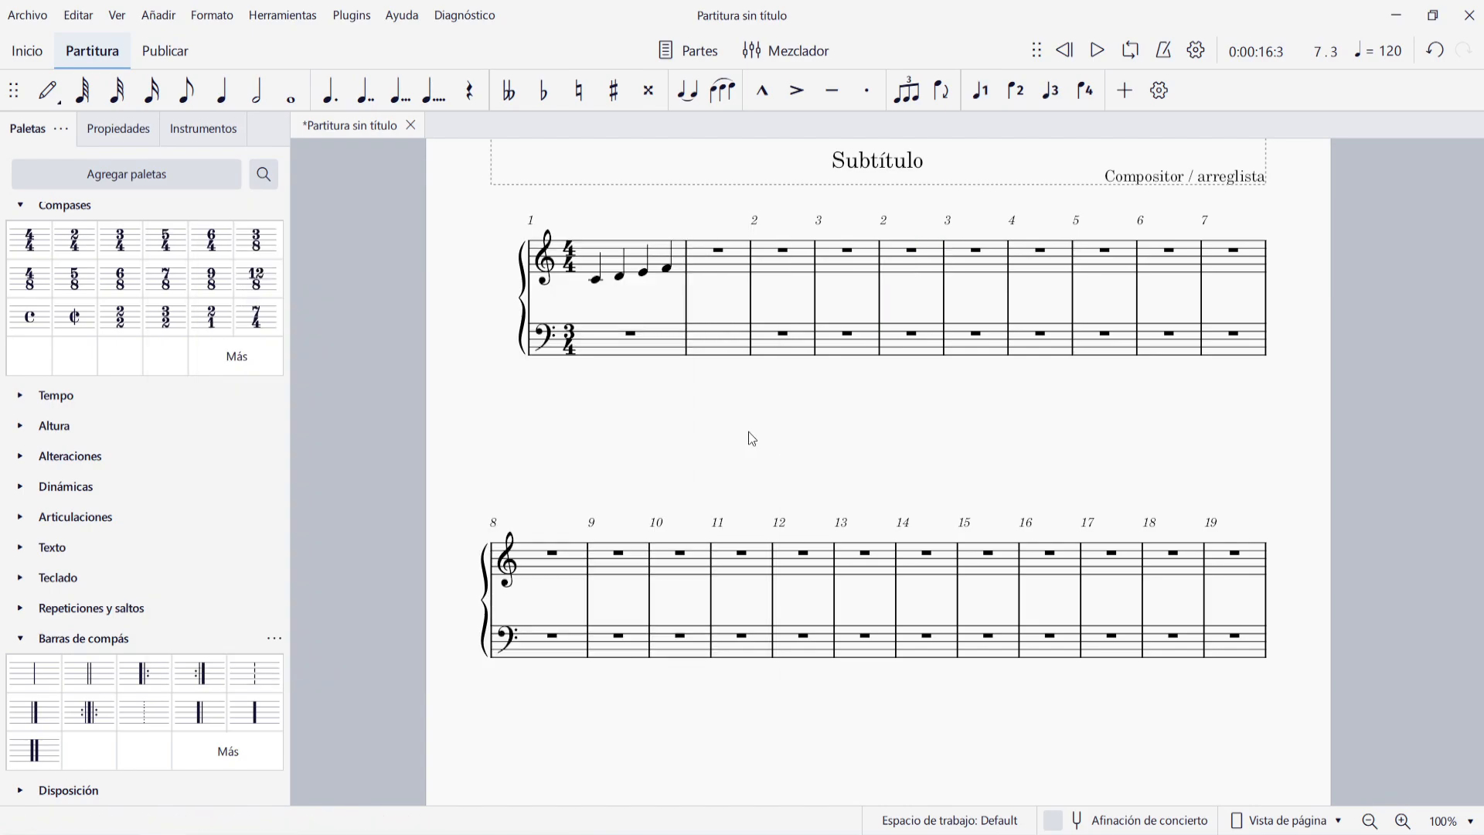
- Turn multimeasure rests on for the score and switch them off again
key(m)
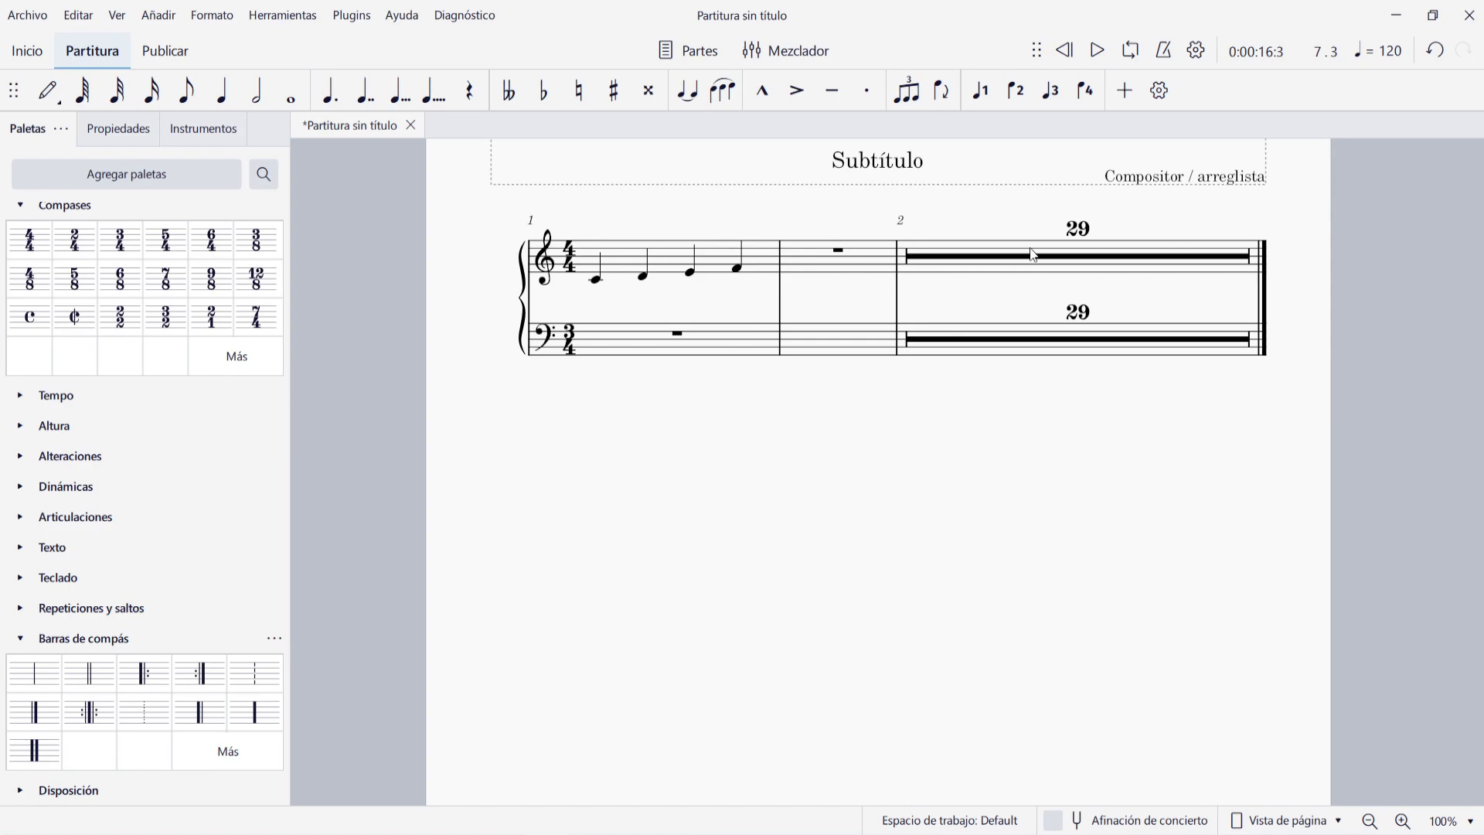
key(m)
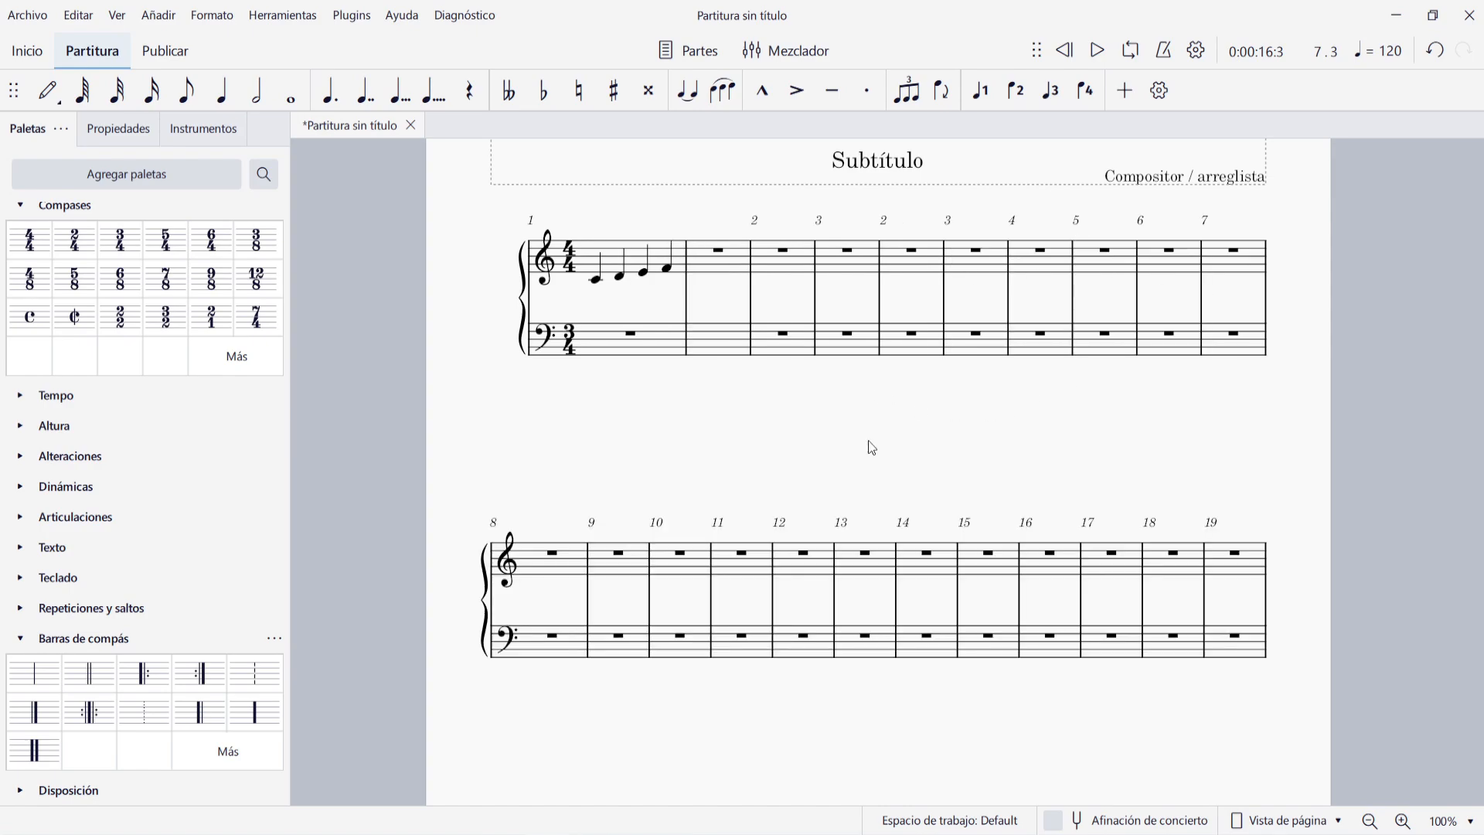
- Enable Separar compases de espera in measure 11's properties, accept it, and turn on multimeasure rests
right_click(754, 576)
click(796, 543)
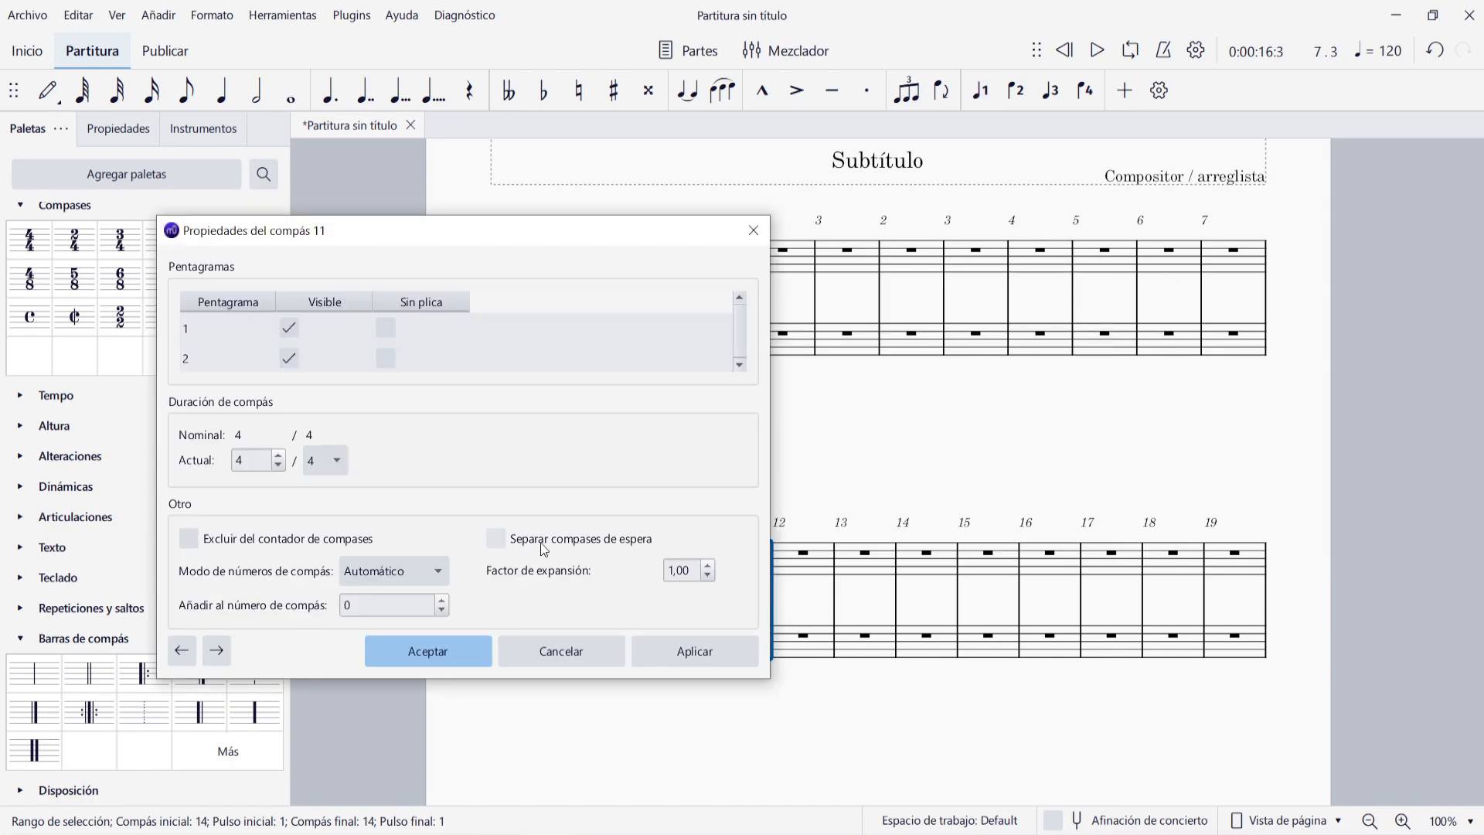
click(501, 541)
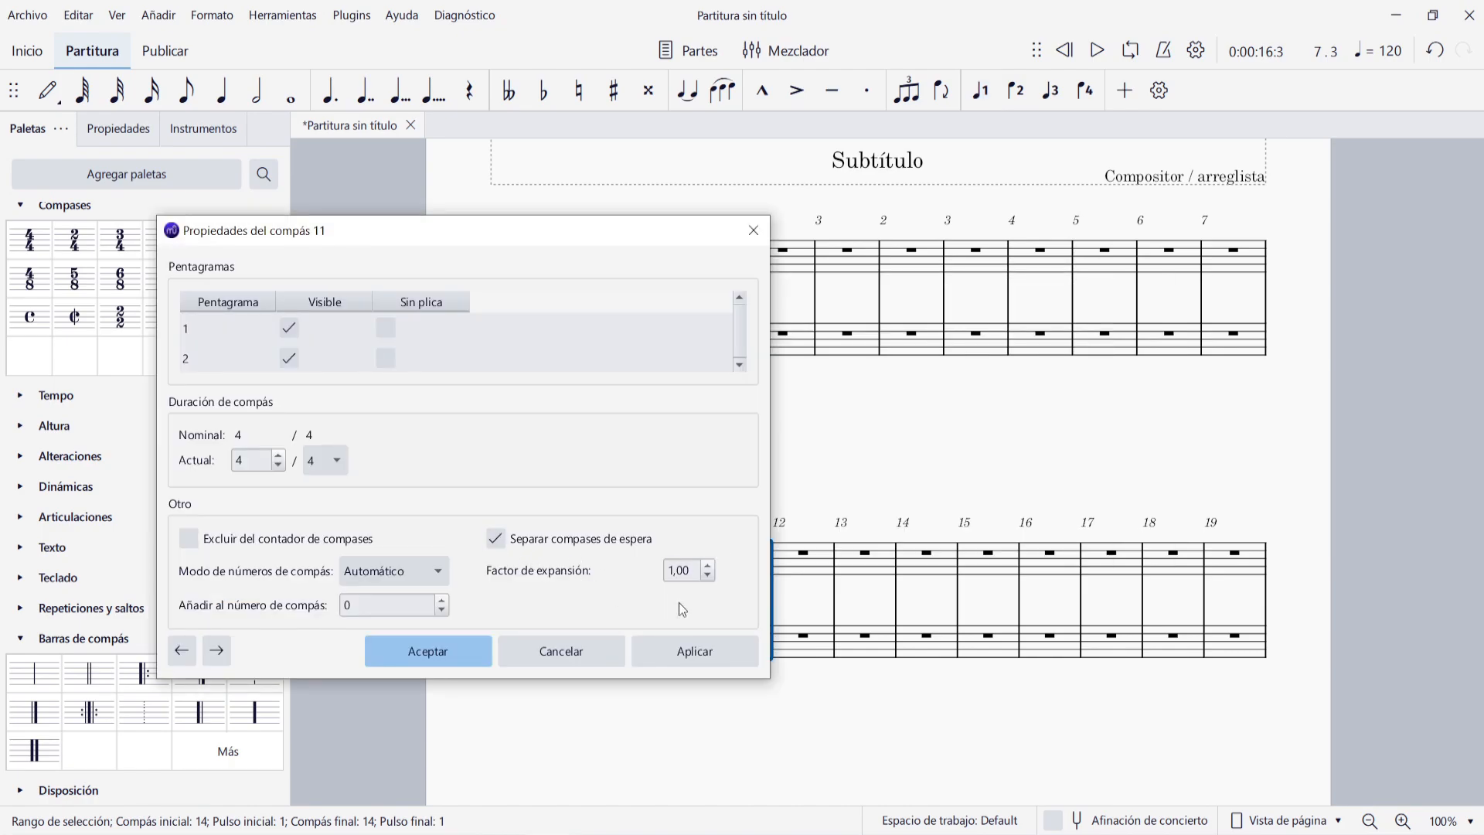
click(703, 655)
click(429, 655)
key(Escape)
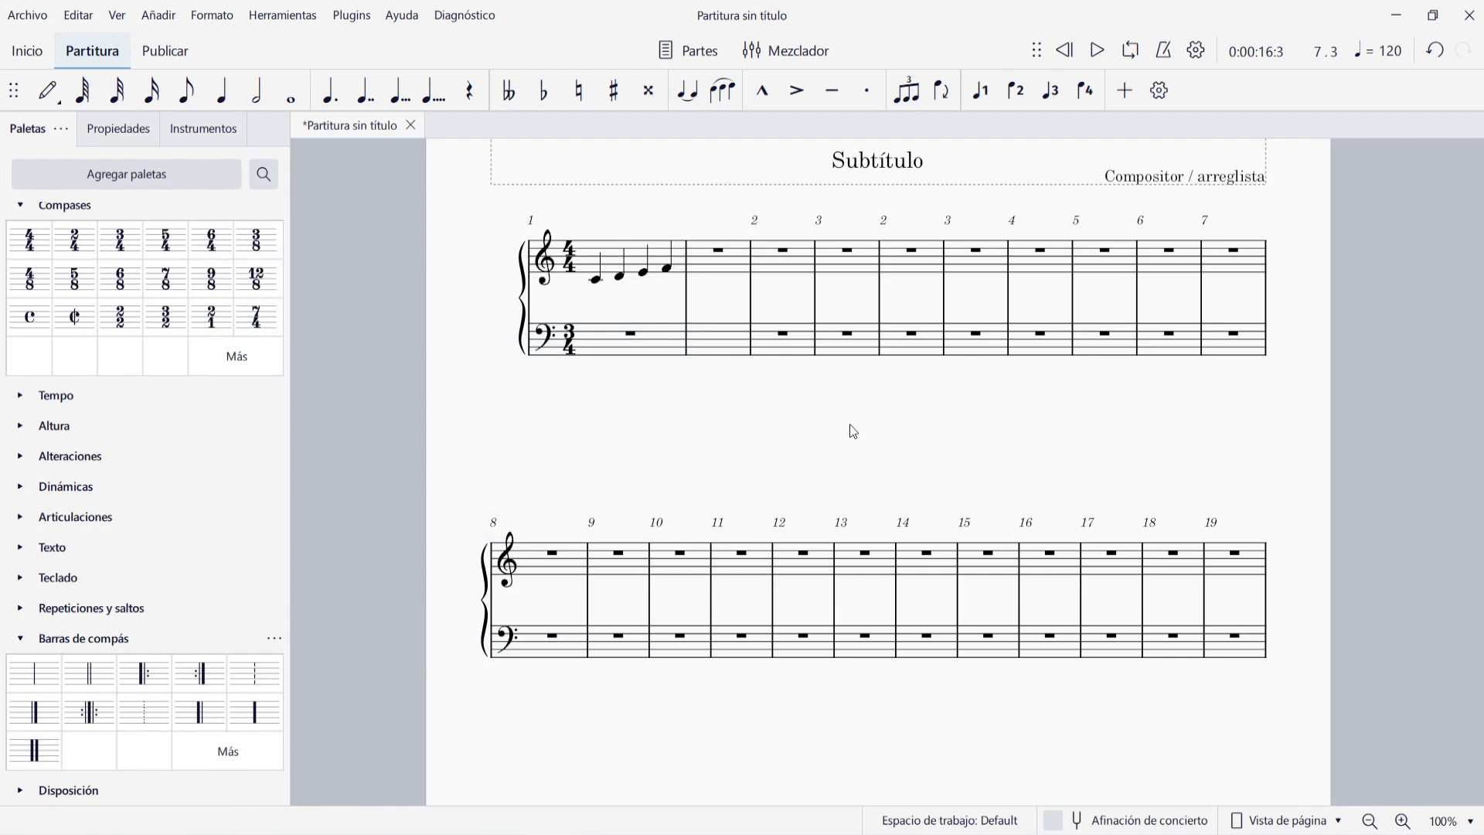
key(m)
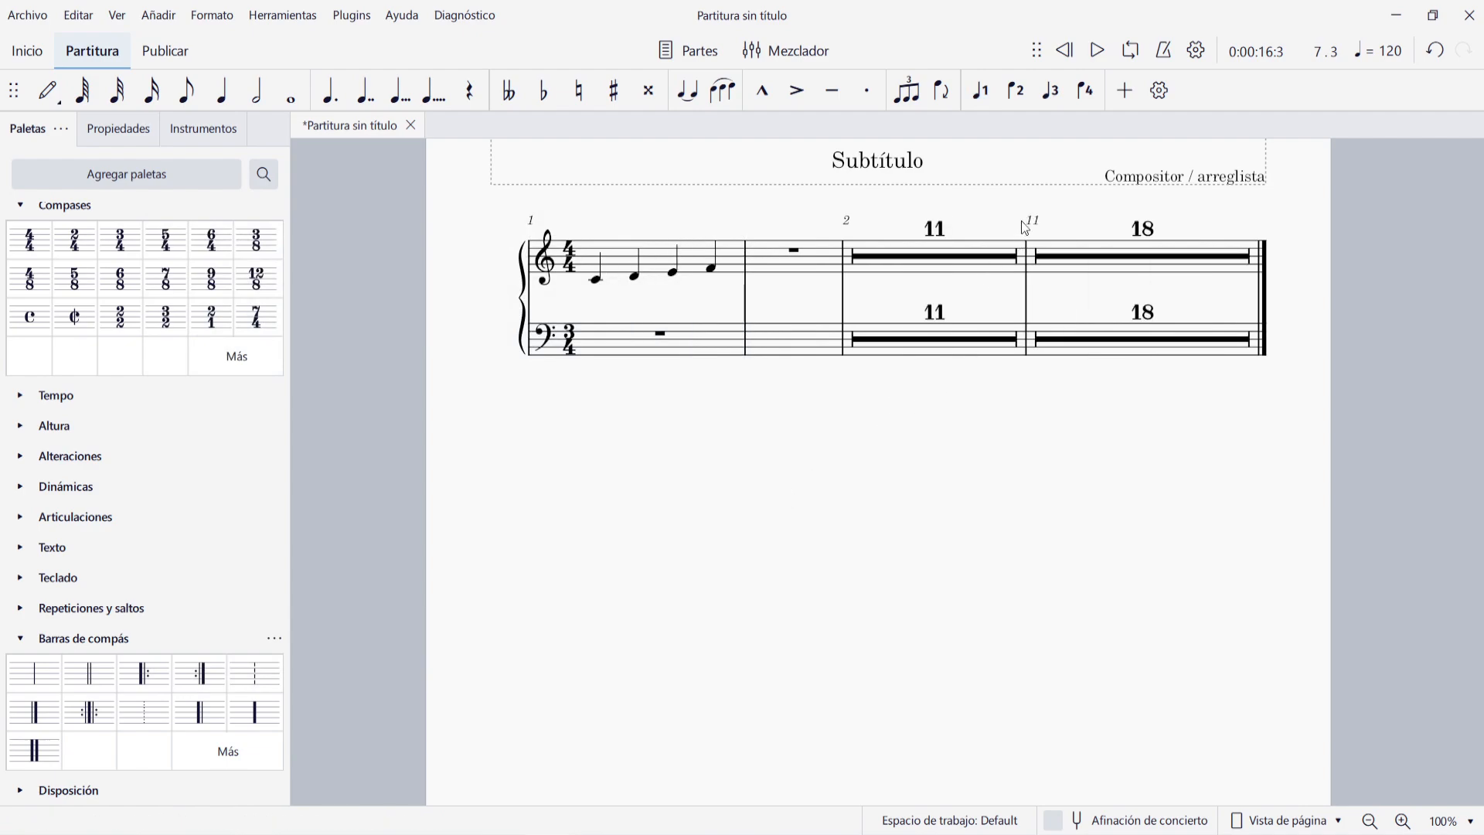